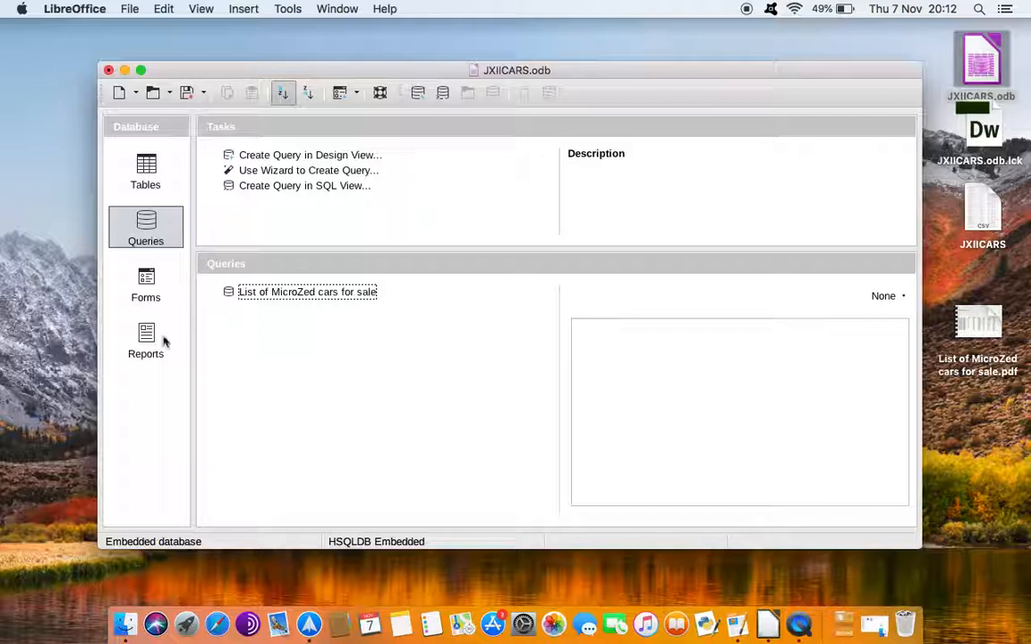
# - Create a new query in Design View based on the JXII_CARS table, and enlarge the table's field list to show every field
pyautogui.click(146, 229)
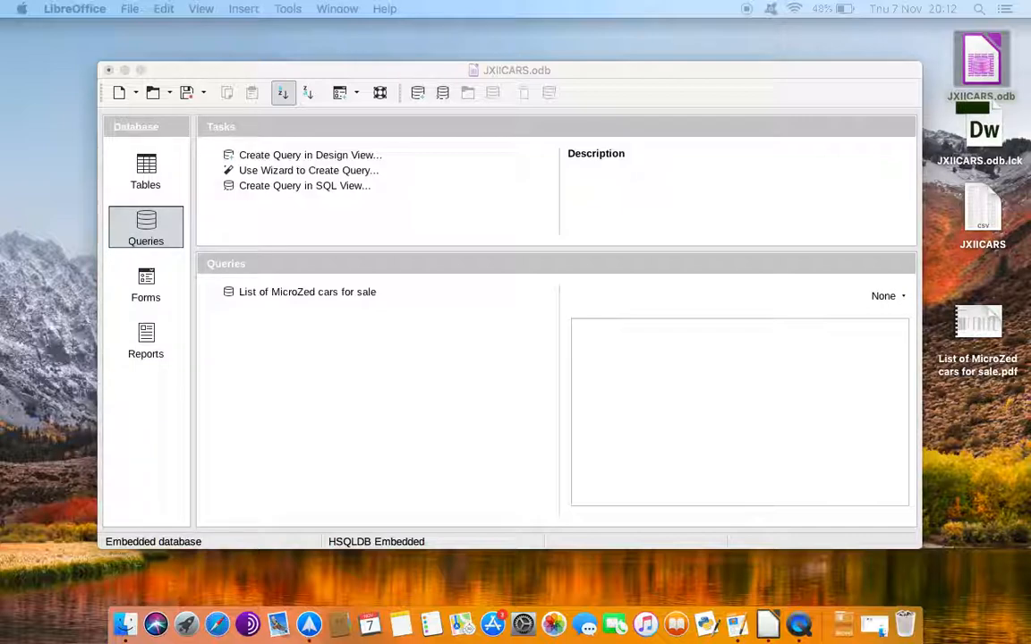
pyautogui.click(152, 235)
pyautogui.click(289, 155)
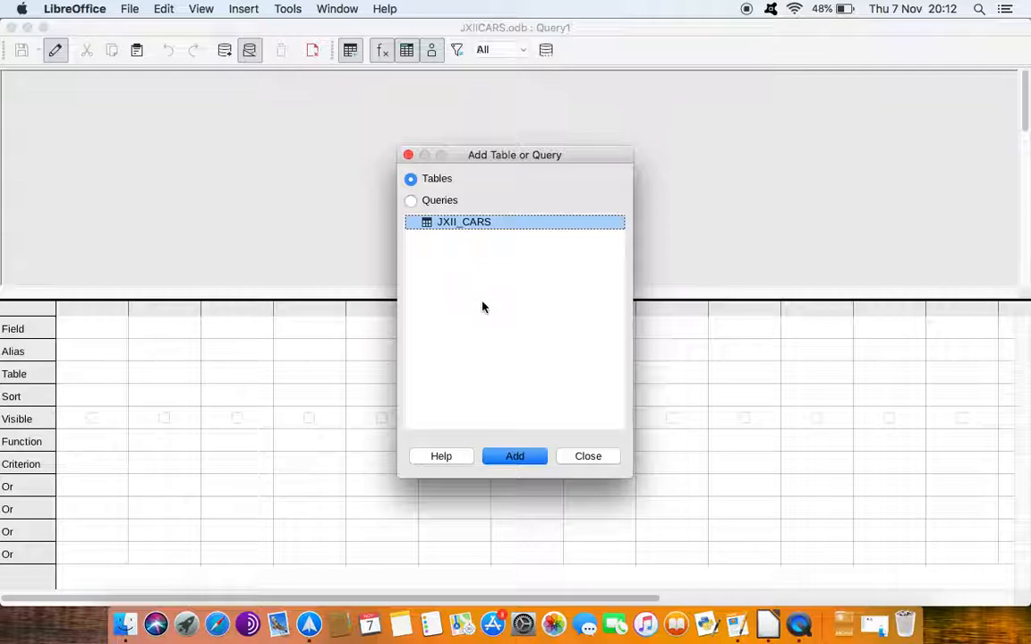
pyautogui.click(515, 456)
pyautogui.click(588, 456)
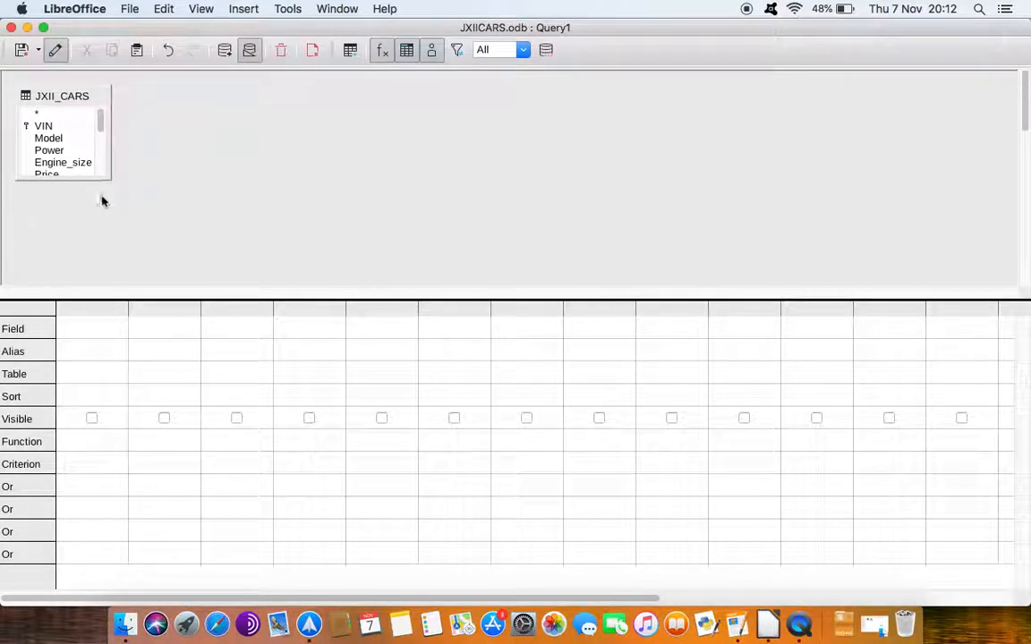
pyautogui.moveTo(92, 179); pyautogui.dragTo(89, 276)
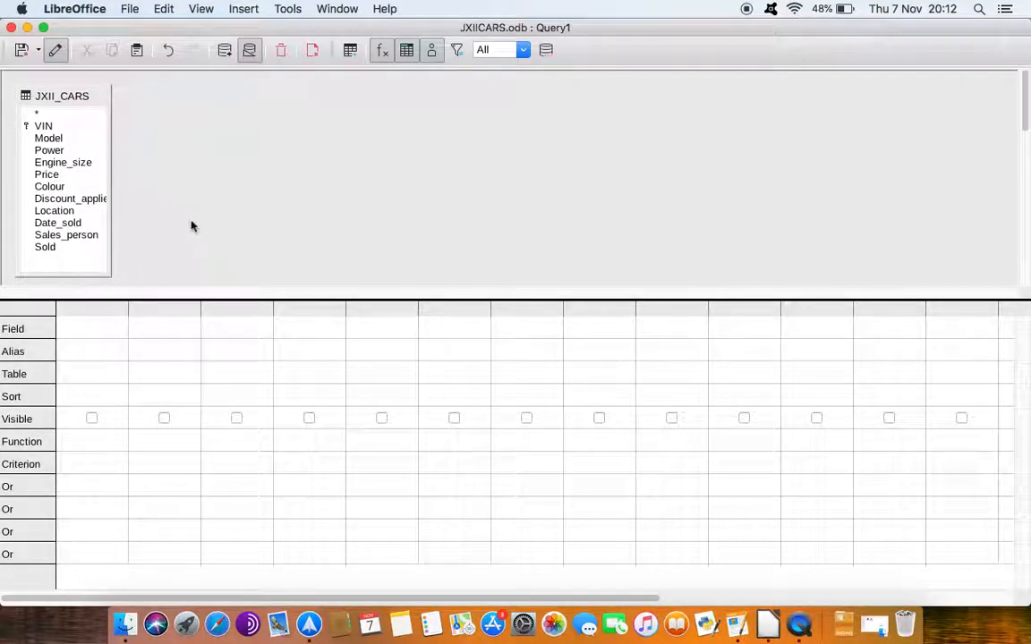
# - Add all JXII_CARS fields to the query in order, from VIN through Sold
pyautogui.doubleClick(51, 126)
pyautogui.click(54, 139)
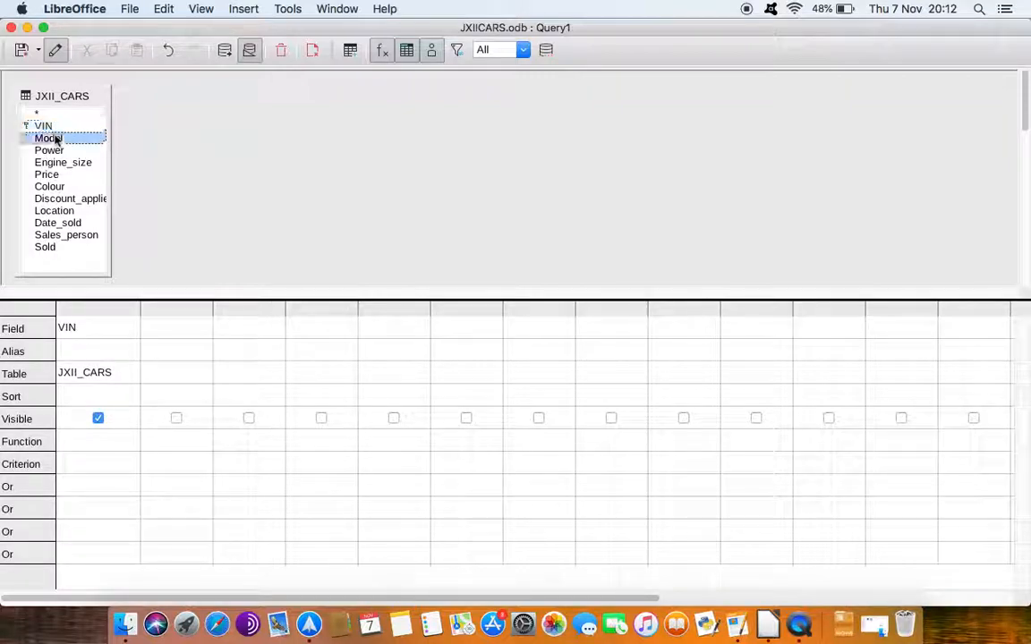
pyautogui.doubleClick(52, 139)
pyautogui.doubleClick(52, 150)
pyautogui.doubleClick(55, 163)
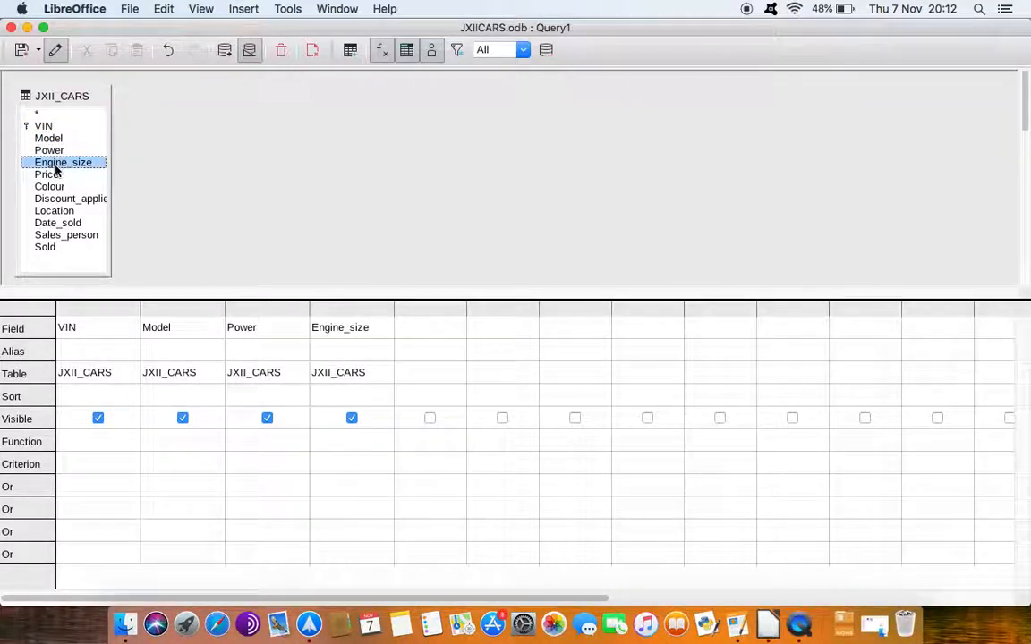
pyautogui.doubleClick(48, 175)
pyautogui.doubleClick(50, 186)
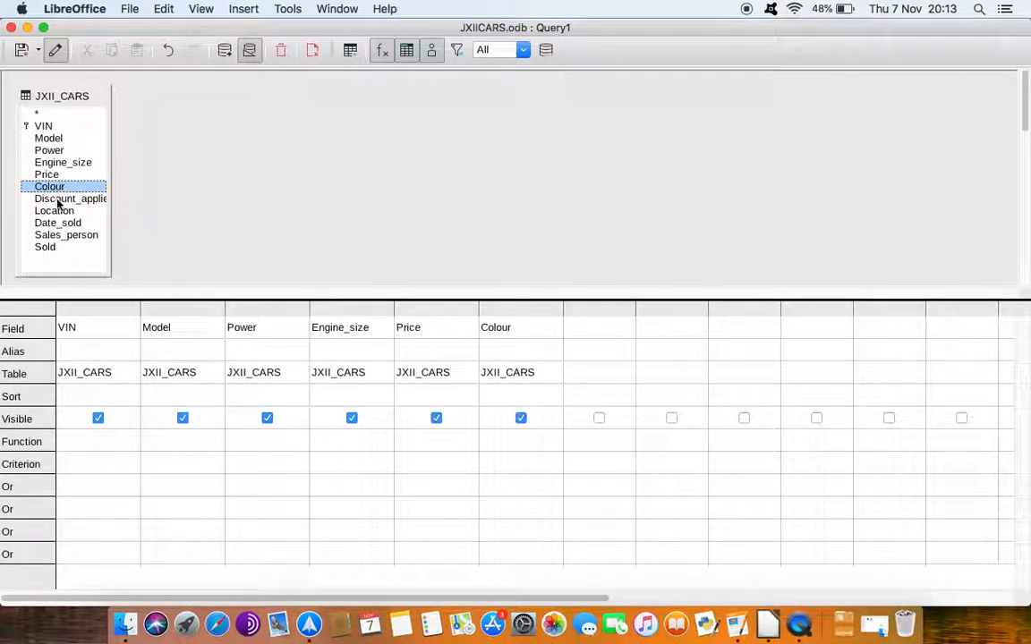
pyautogui.doubleClick(55, 199)
pyautogui.doubleClick(56, 212)
pyautogui.doubleClick(56, 224)
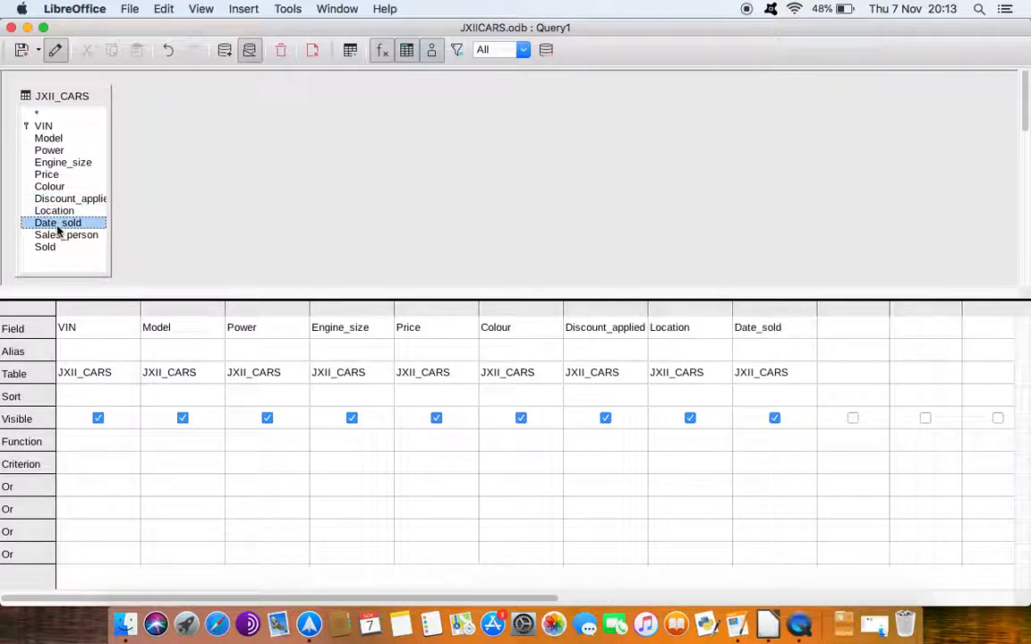
pyautogui.doubleClick(59, 237)
pyautogui.doubleClick(49, 248)
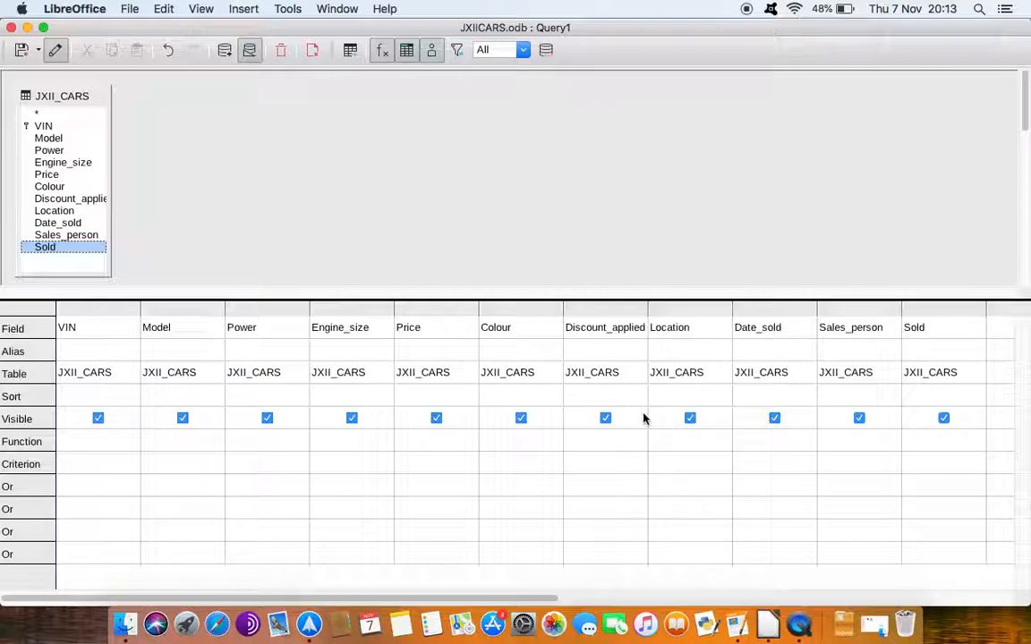
# - Widen the empty query column after Sold and give it the alias Discount
pyautogui.hscroll(5, 643, 417)
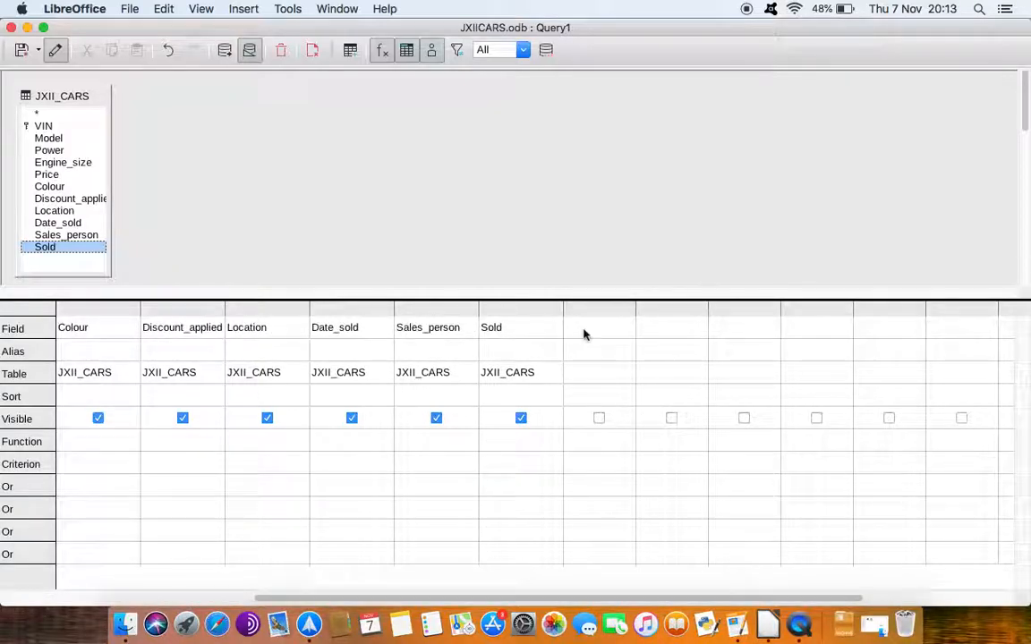
pyautogui.click(603, 333)
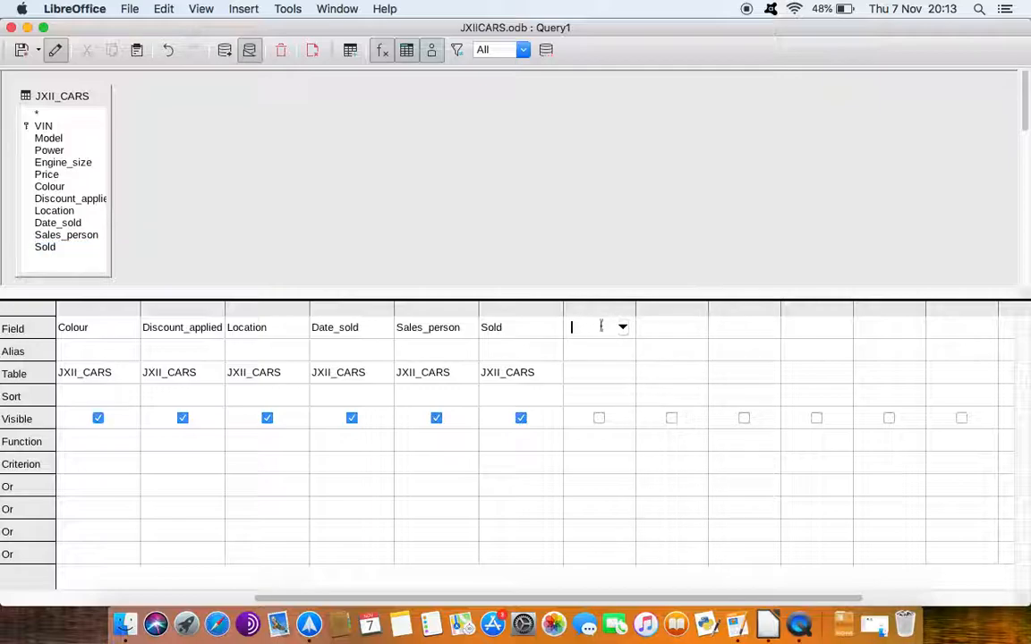
pyautogui.moveTo(637, 306); pyautogui.dragTo(690, 306)
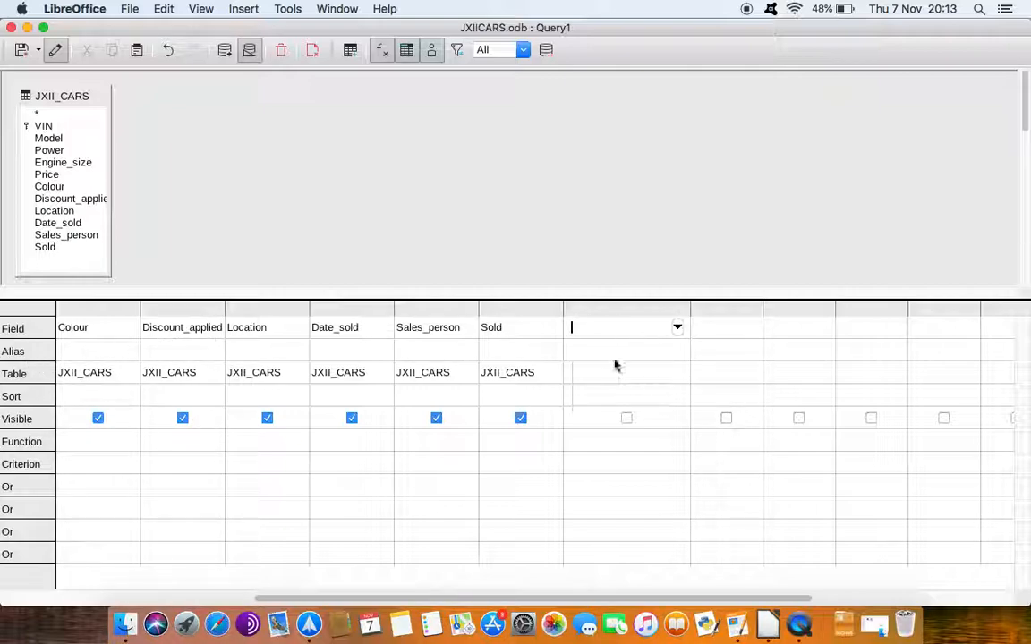
pyautogui.click(616, 351)
pyautogui.write('Di')
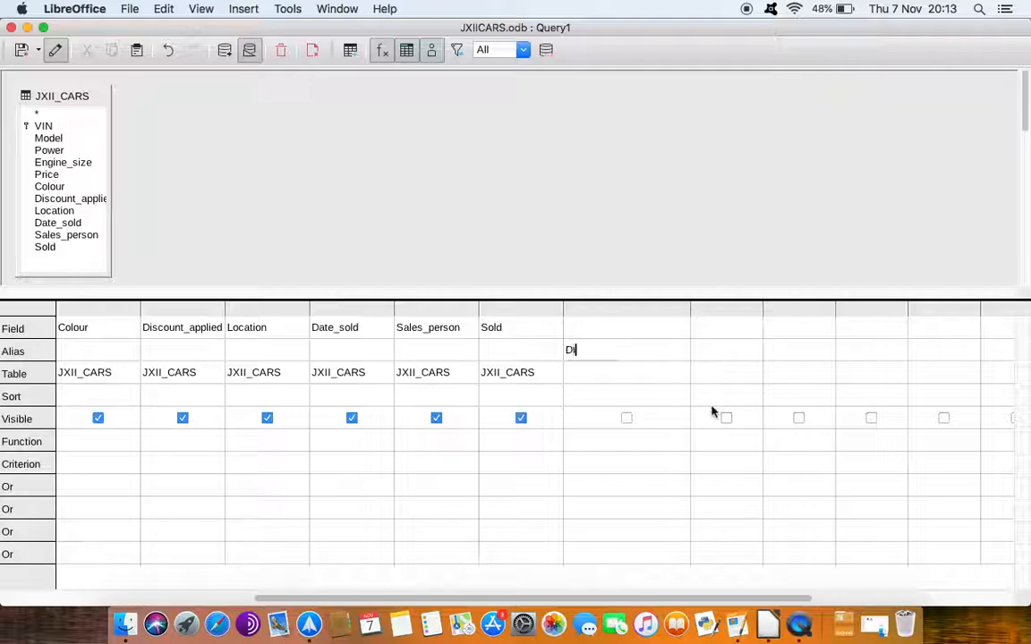
pyautogui.write('scount')
# - Enter the expression "Price"*"Discount_applied" as the field of the Discount column, widening the table's field list to read the full field name
pyautogui.click(601, 330)
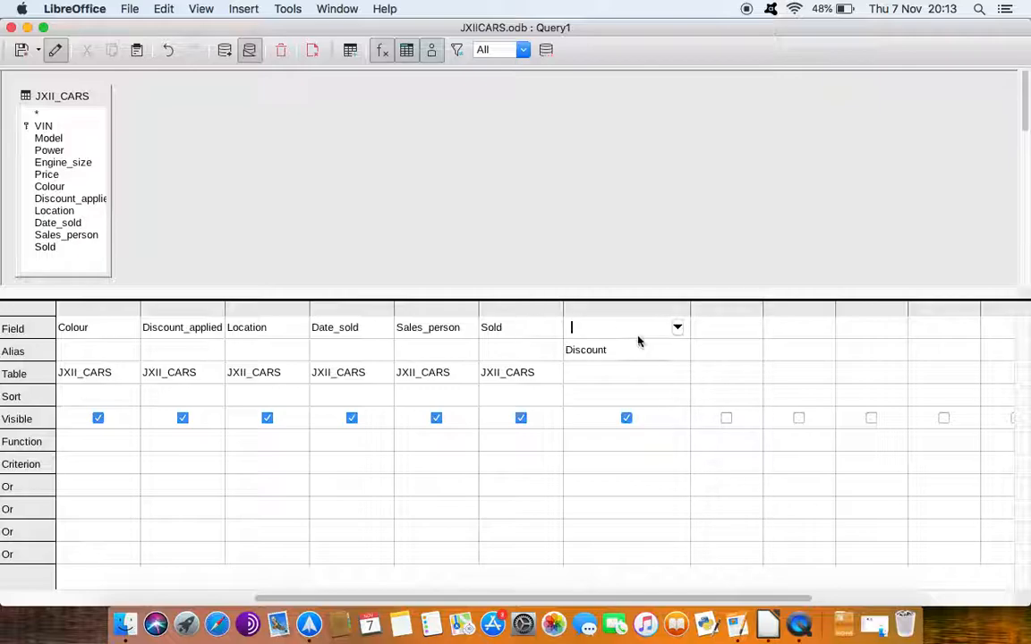
pyautogui.click(677, 328)
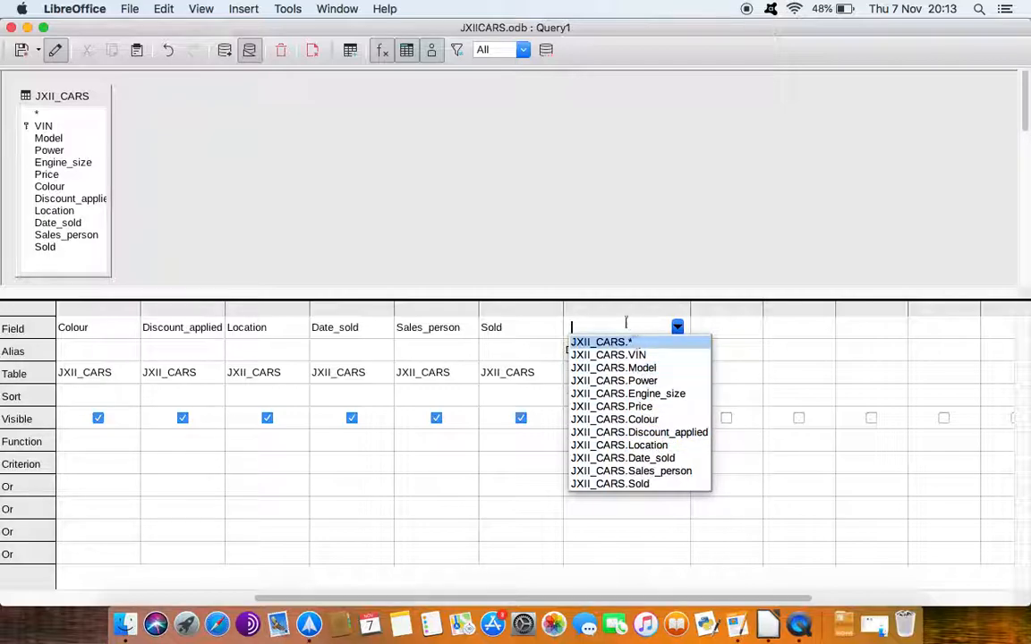
pyautogui.click(626, 328)
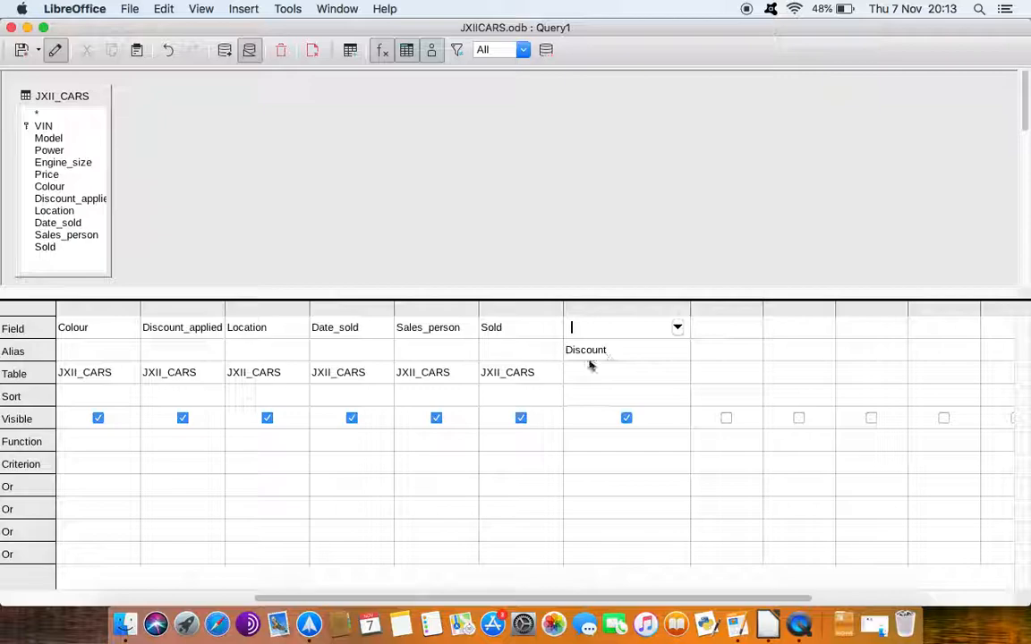
pyautogui.write('"Pric')
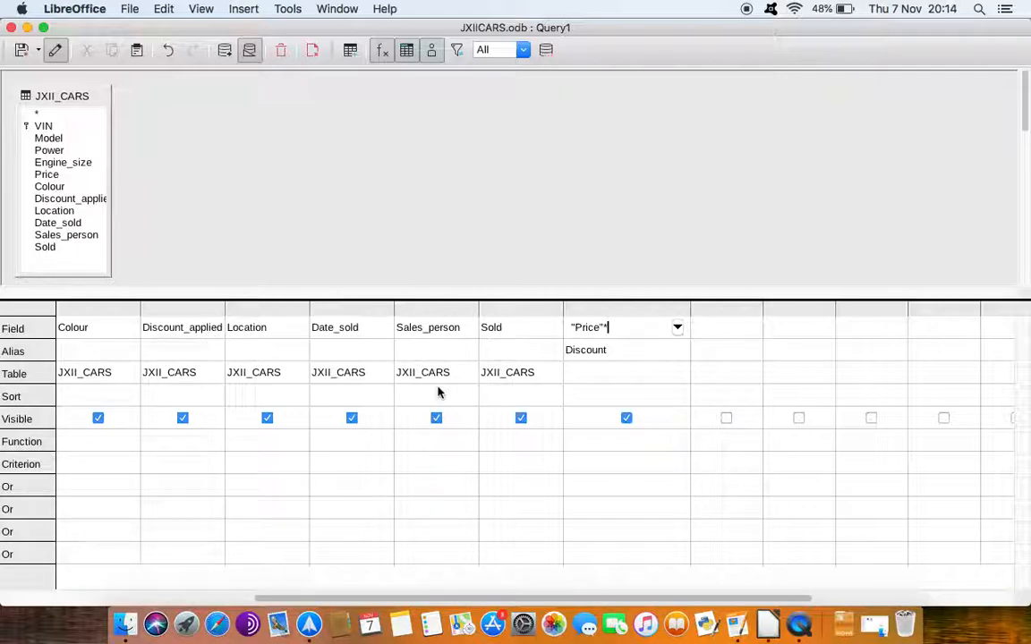
pyautogui.hscroll(-5, 438, 392)
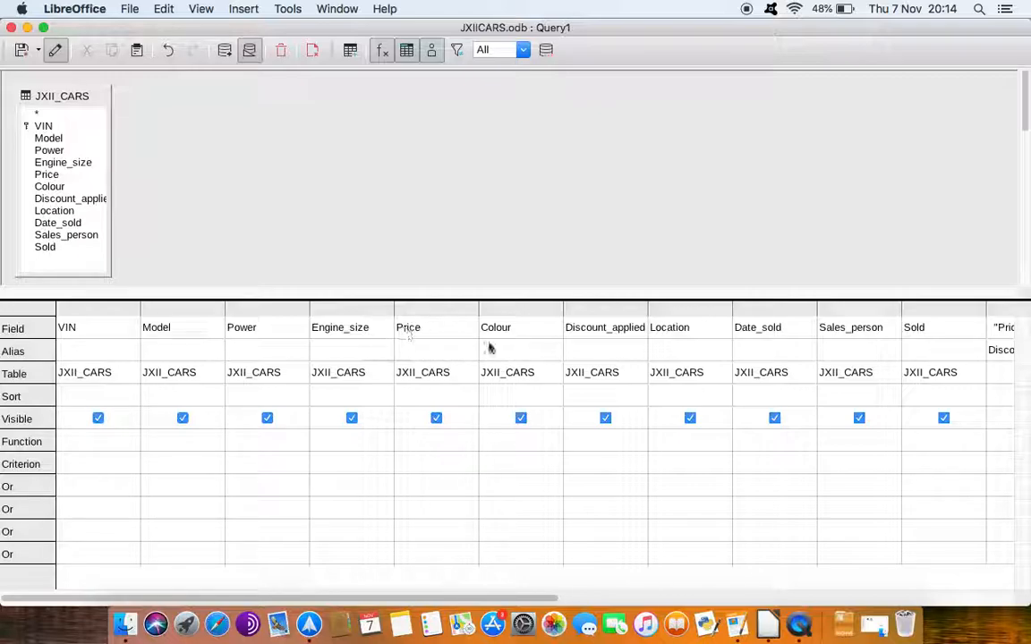
pyautogui.hscroll(6, 501, 353)
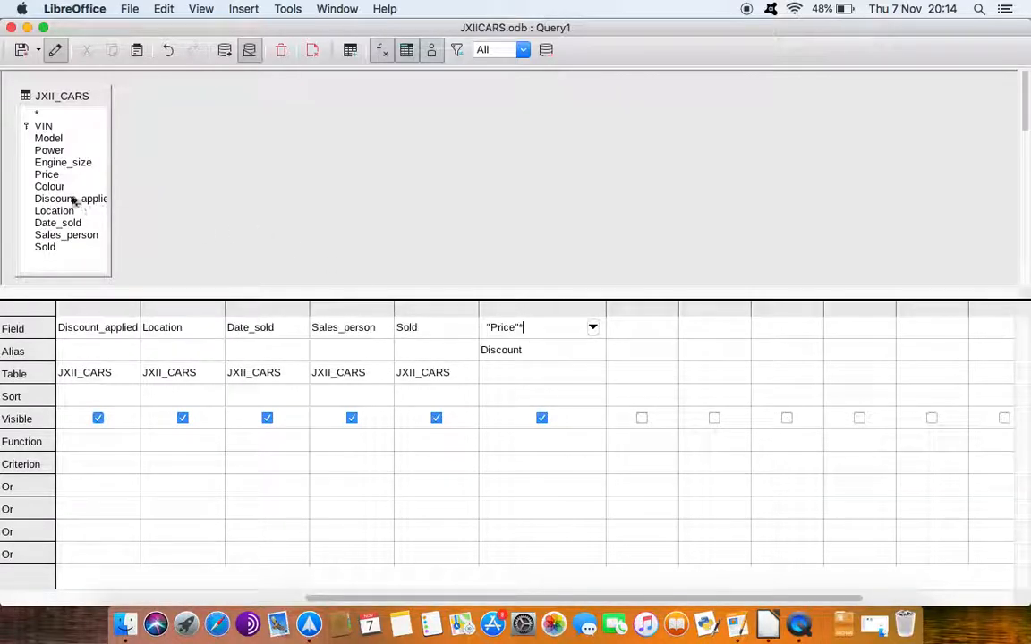
pyautogui.moveTo(110, 205); pyautogui.dragTo(176, 218)
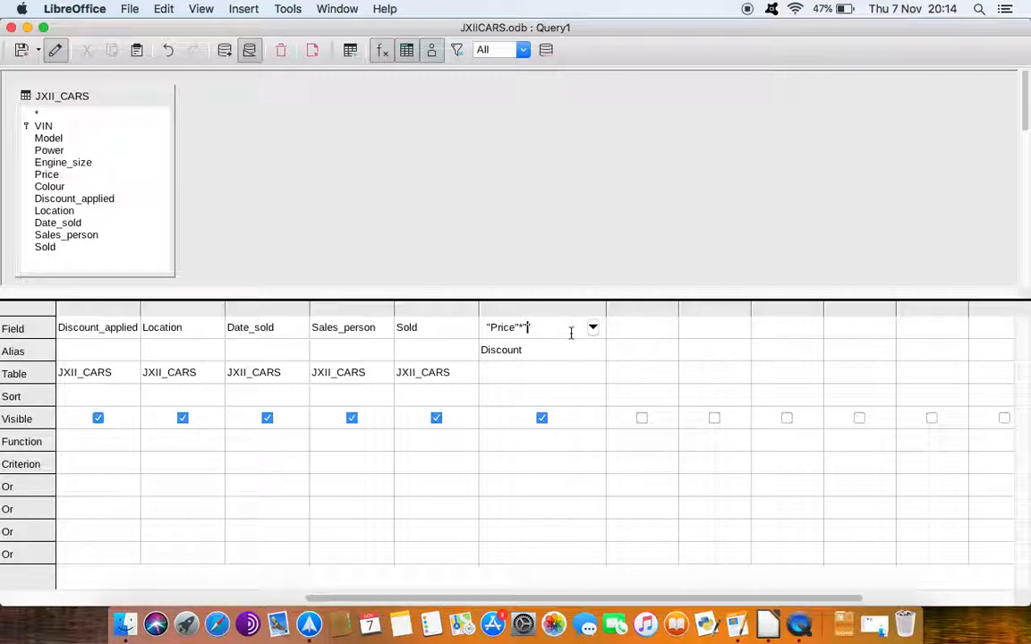
pyautogui.write('count_applied')
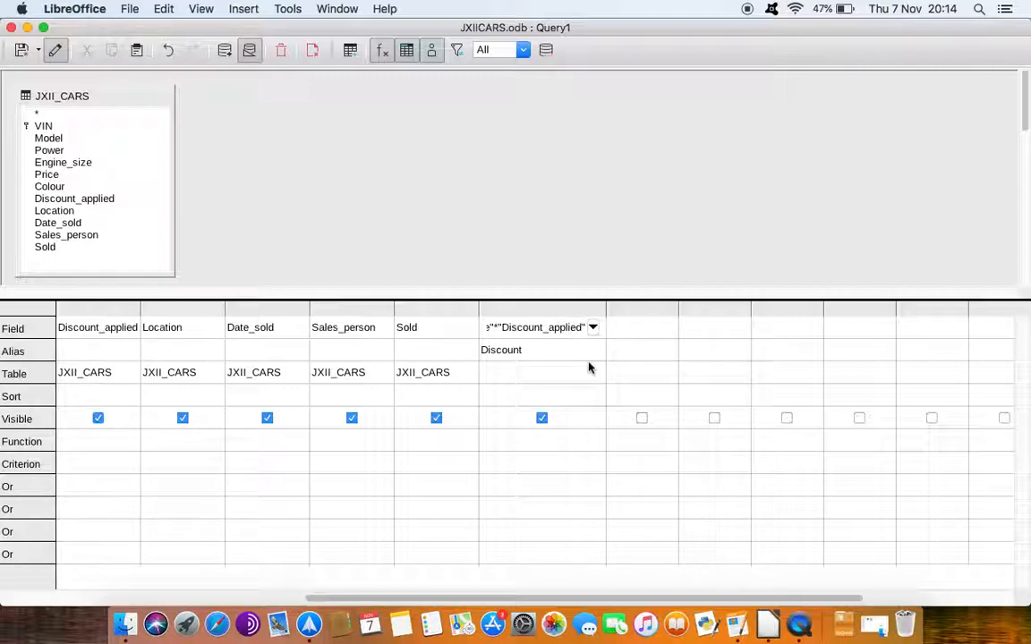
pyautogui.click(591, 367)
pyautogui.click(584, 348)
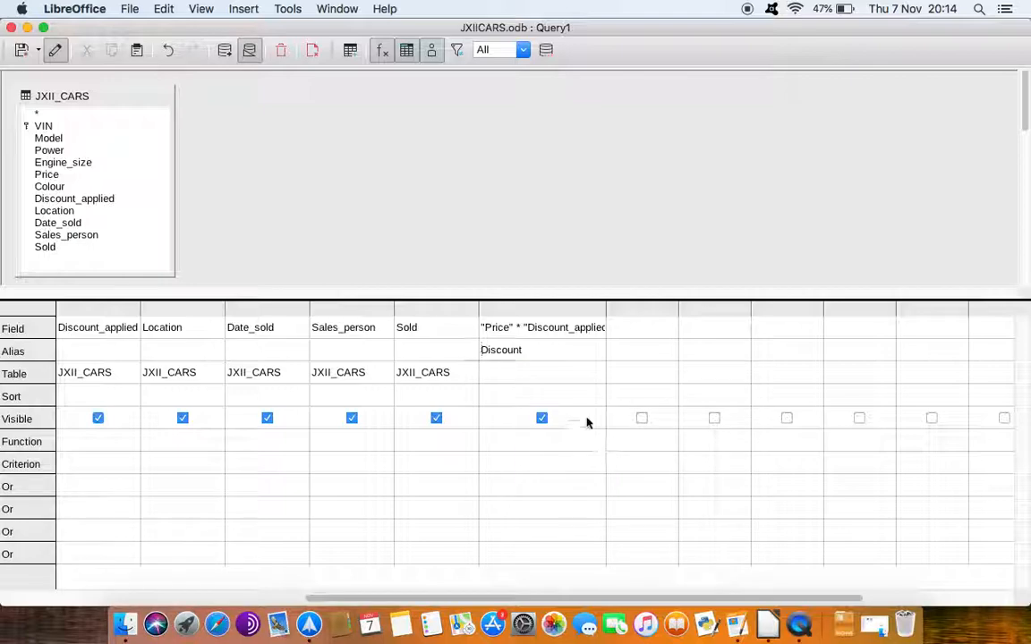
# - Save the query under a name made of "Sales record for" followed by the salesperson's surname
pyautogui.click(39, 50)
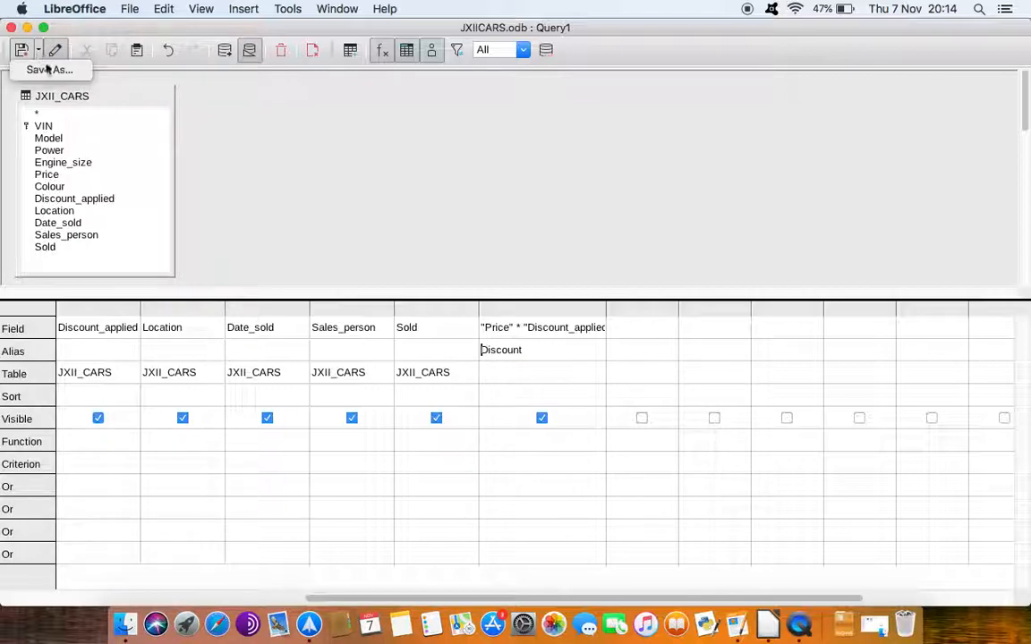
pyautogui.click(47, 71)
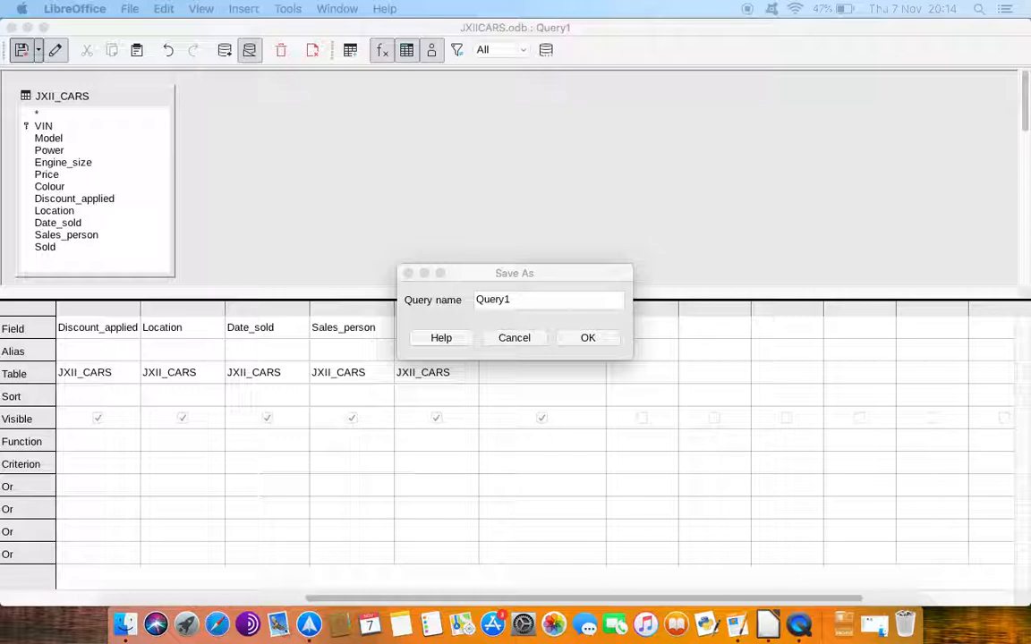
pyautogui.click(523, 302)
pyautogui.doubleClick(522, 303)
pyautogui.write('Sales record for Geldorf')
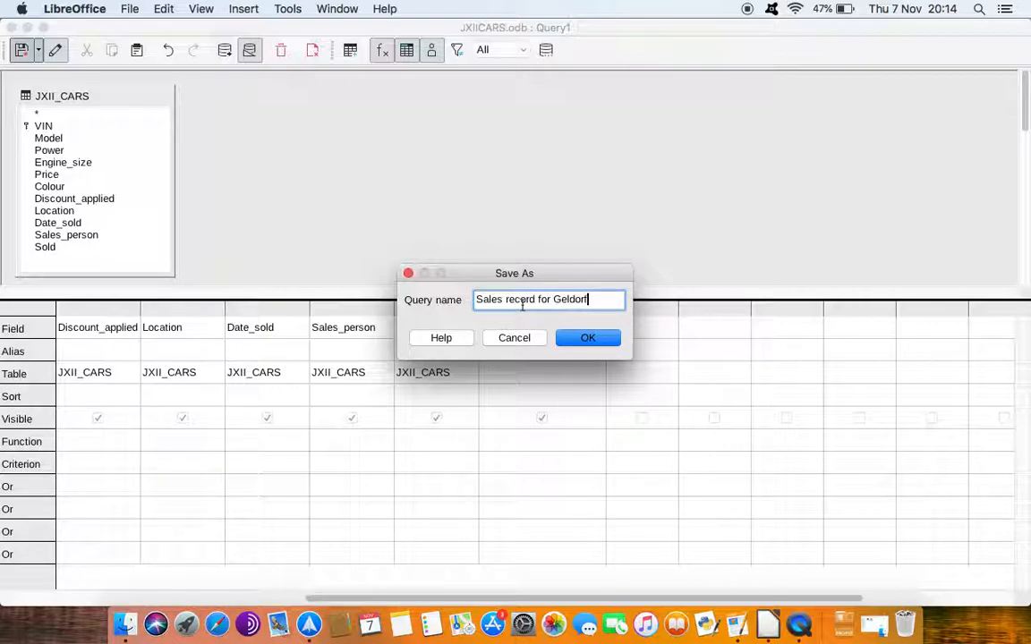
pyautogui.click(592, 338)
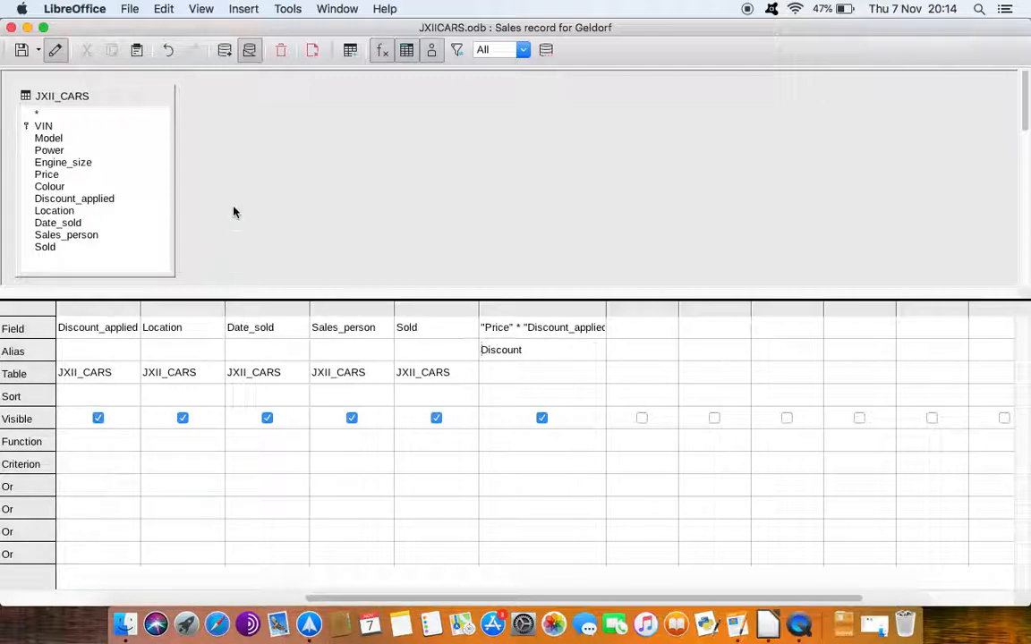
# - Run the query and check the Discount values across its first and last records
pyautogui.click(226, 55)
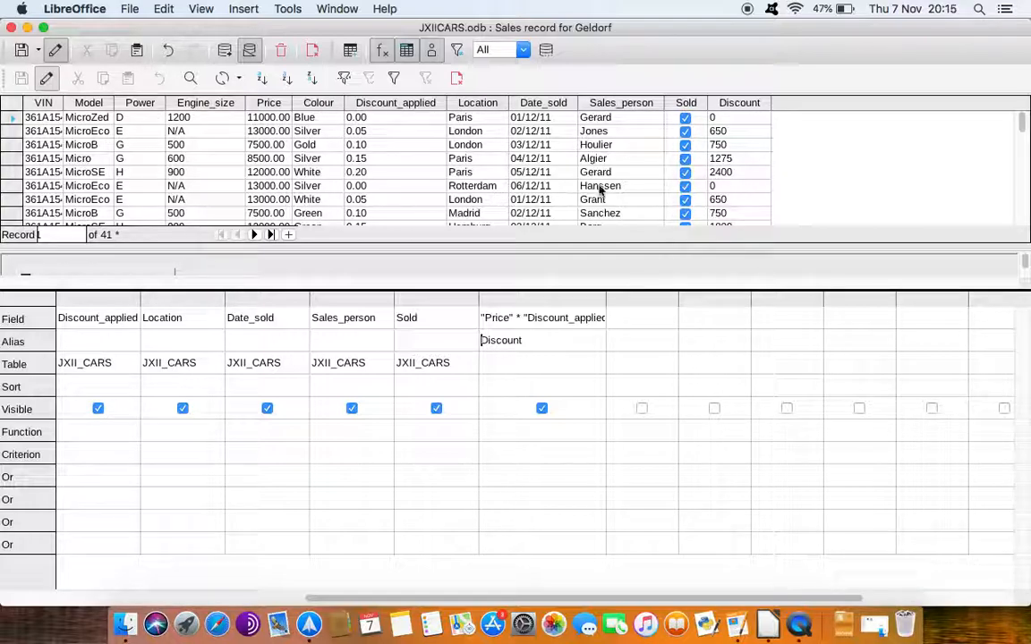
pyautogui.scroll(-3, 253, 222)
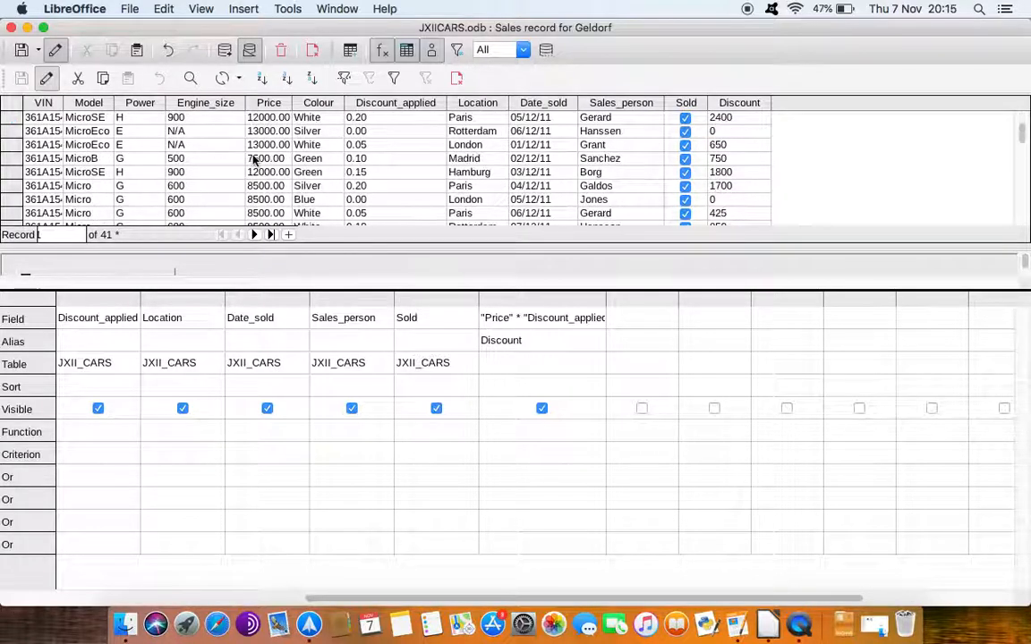
pyautogui.scroll(3, 253, 224)
pyautogui.click(270, 235)
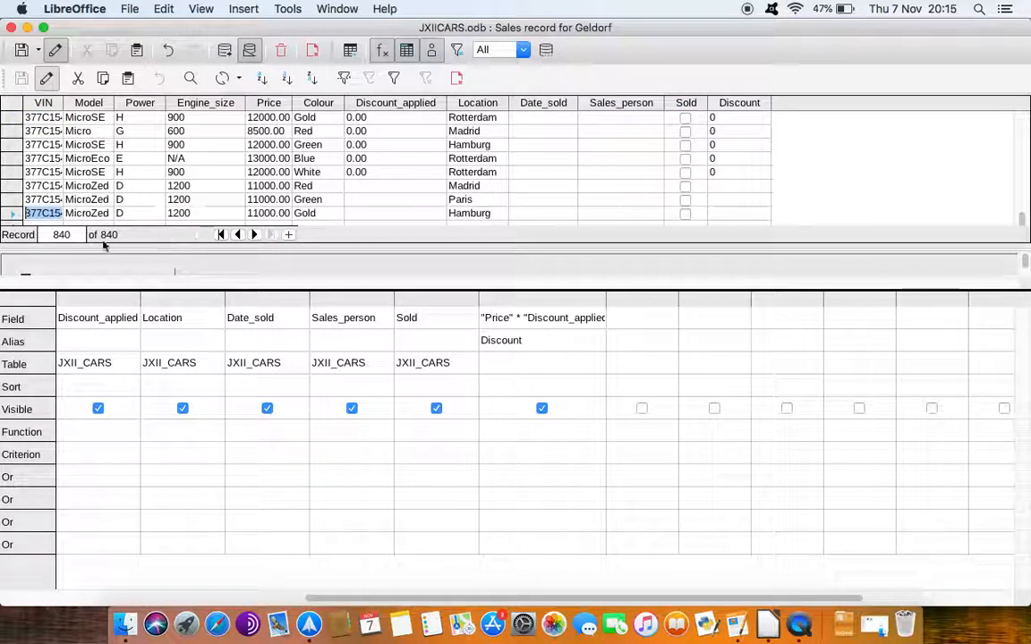
pyautogui.click(221, 235)
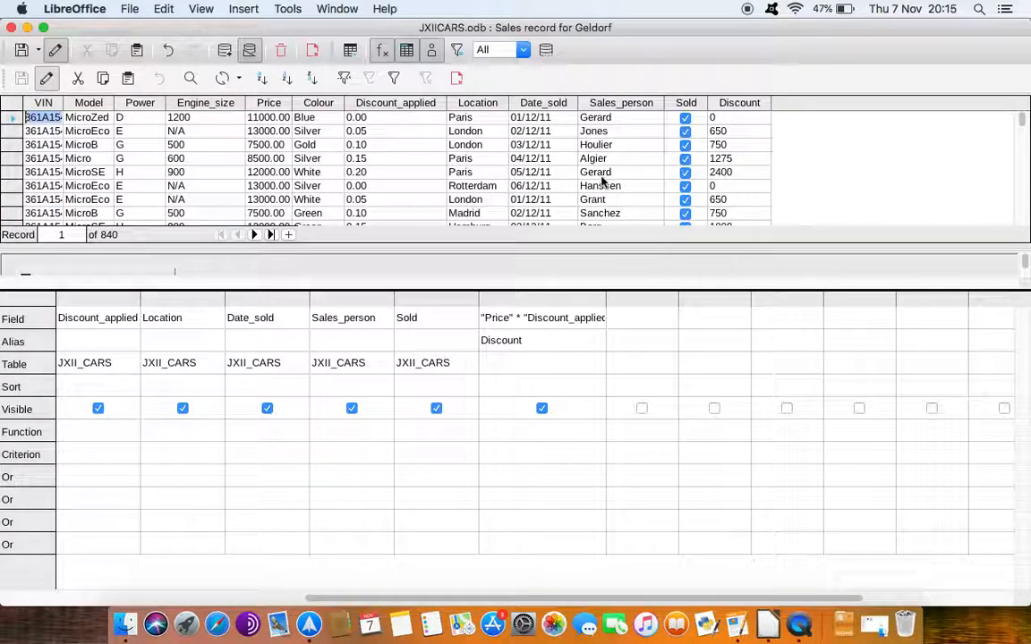
pyautogui.click(271, 235)
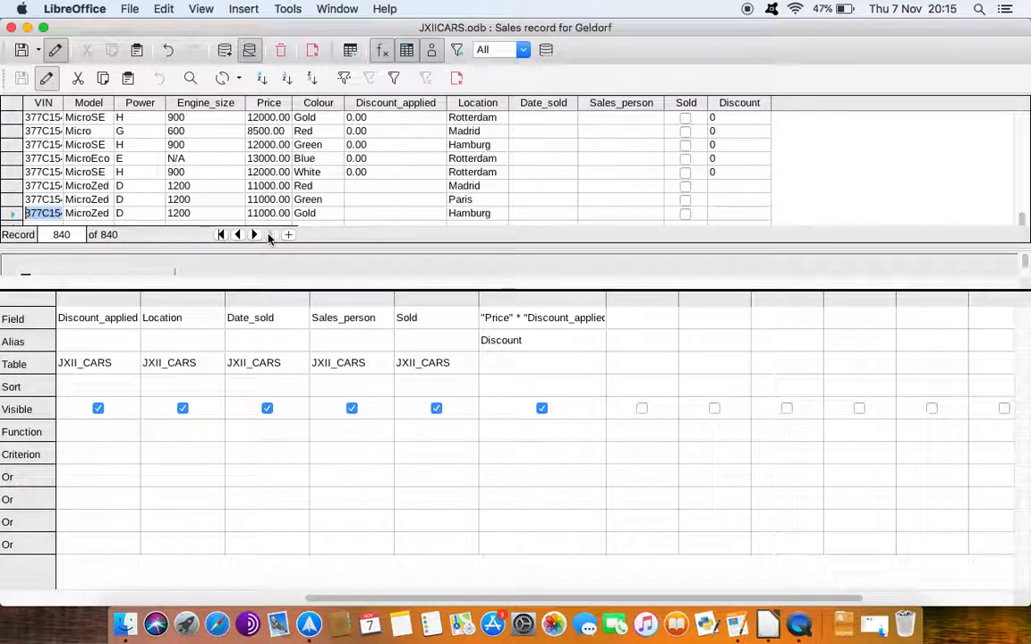
pyautogui.click(221, 234)
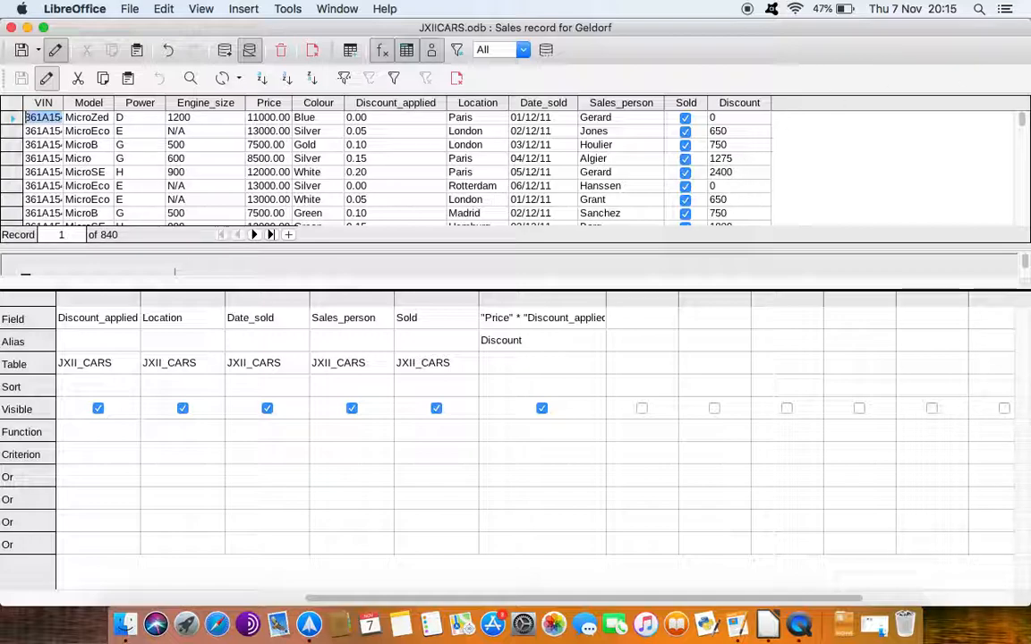
# - Widen the empty query column after Discount and give it the alias Sale_price
pyautogui.moveTo(680, 299); pyautogui.dragTo(739, 299)
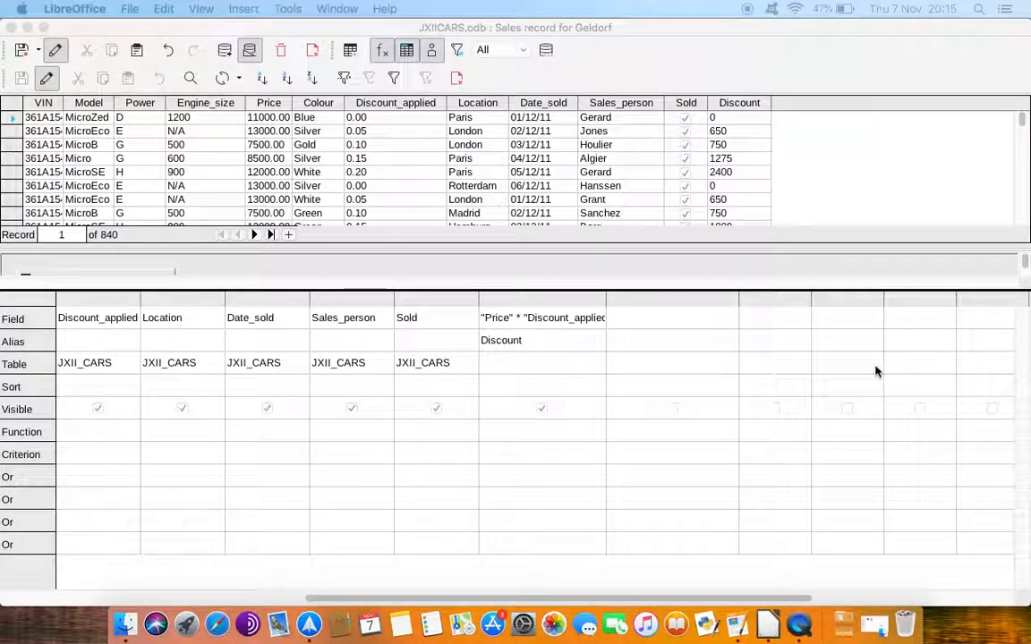
pyautogui.click(674, 349)
pyautogui.write('Sale_price')
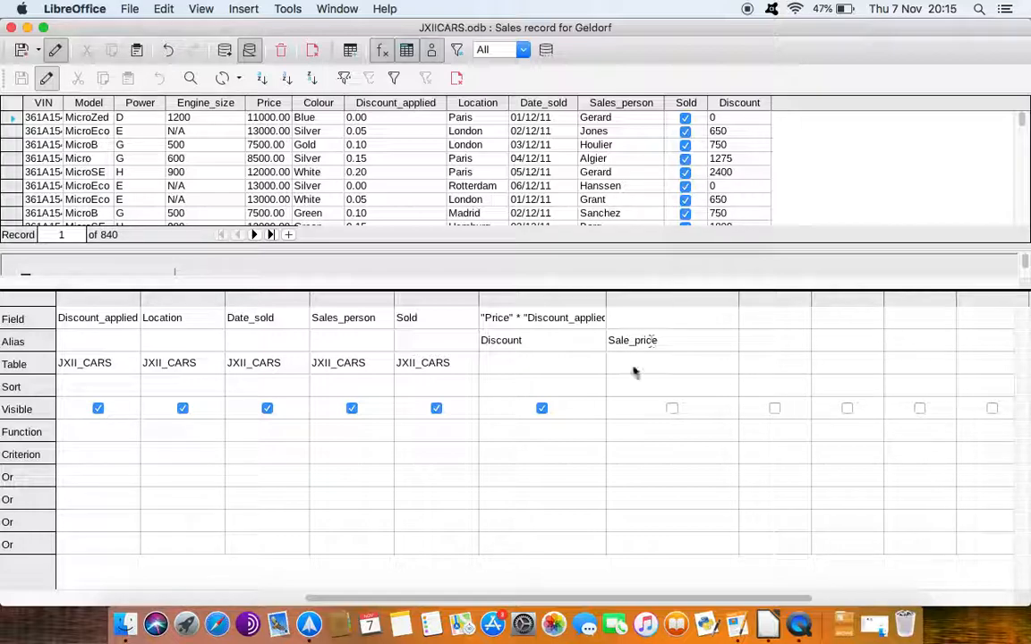
# - Enter "Price"-("Price"*"Discount_applied") as the field of the Sale_price column, widening the calculated columns to fit, and run the query
pyautogui.click(630, 318)
pyautogui.write('"Price"')
pyautogui.moveTo(607, 299); pyautogui.dragTo(627, 297)
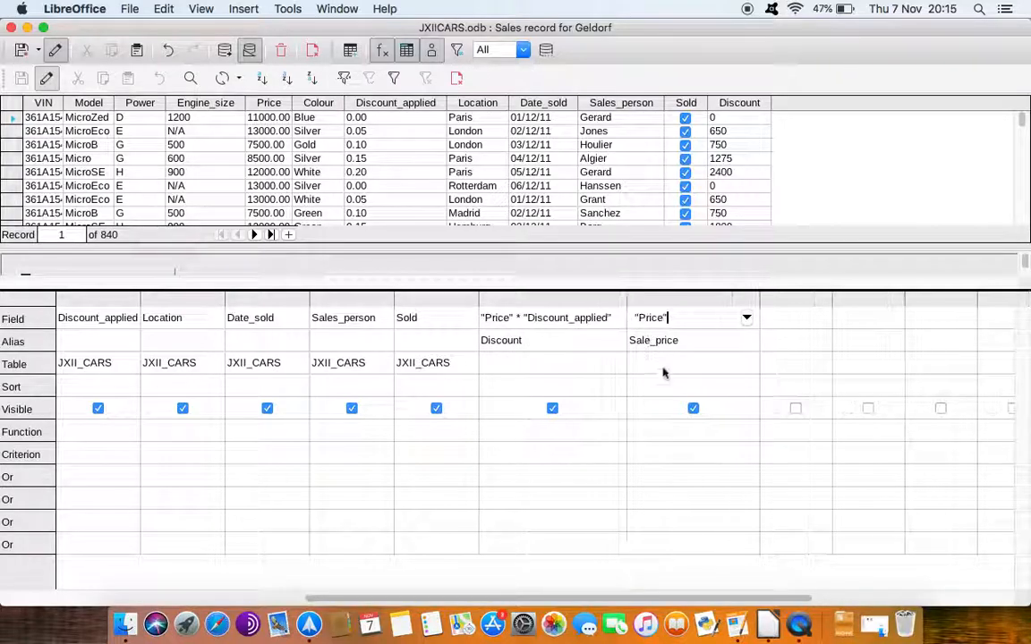
pyautogui.click(667, 318)
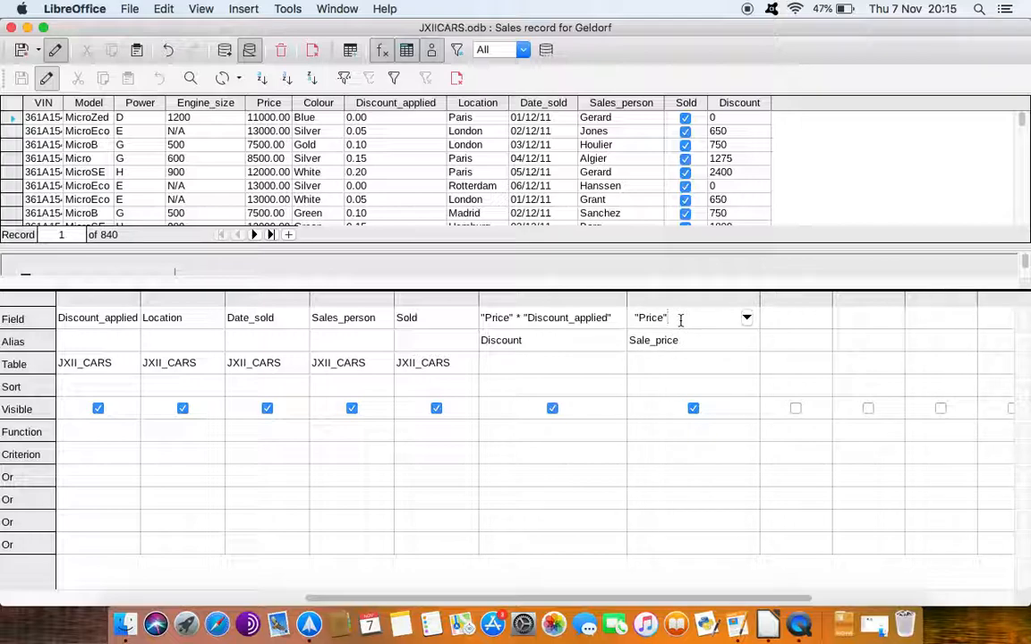
pyautogui.write('("')
pyautogui.write('Price')
pyautogui.write('"*"Discount_ap')
pyautogui.write('plied')
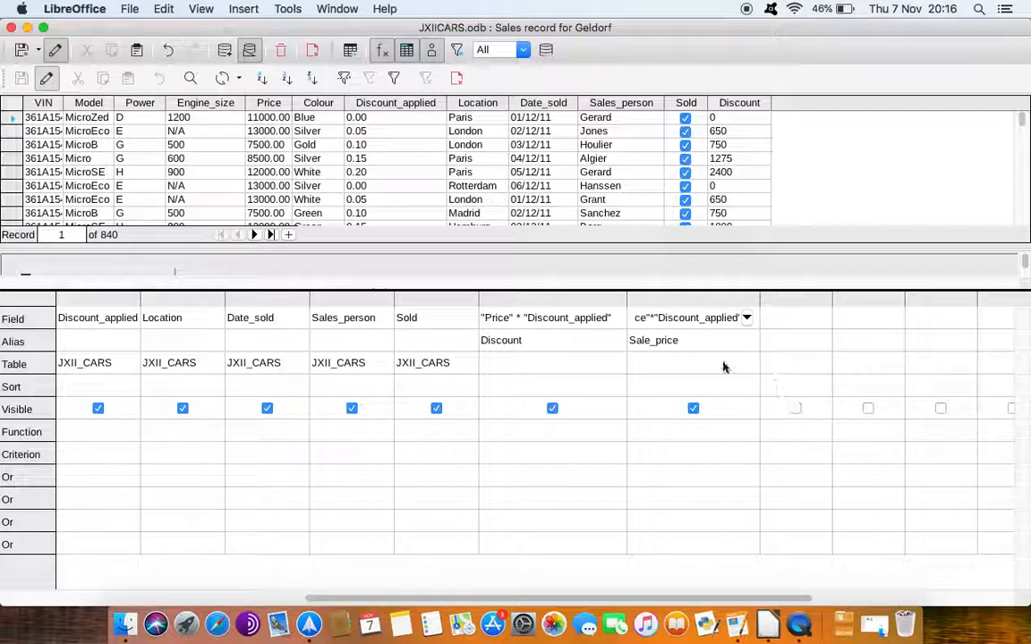
pyautogui.moveTo(760, 302); pyautogui.dragTo(824, 296)
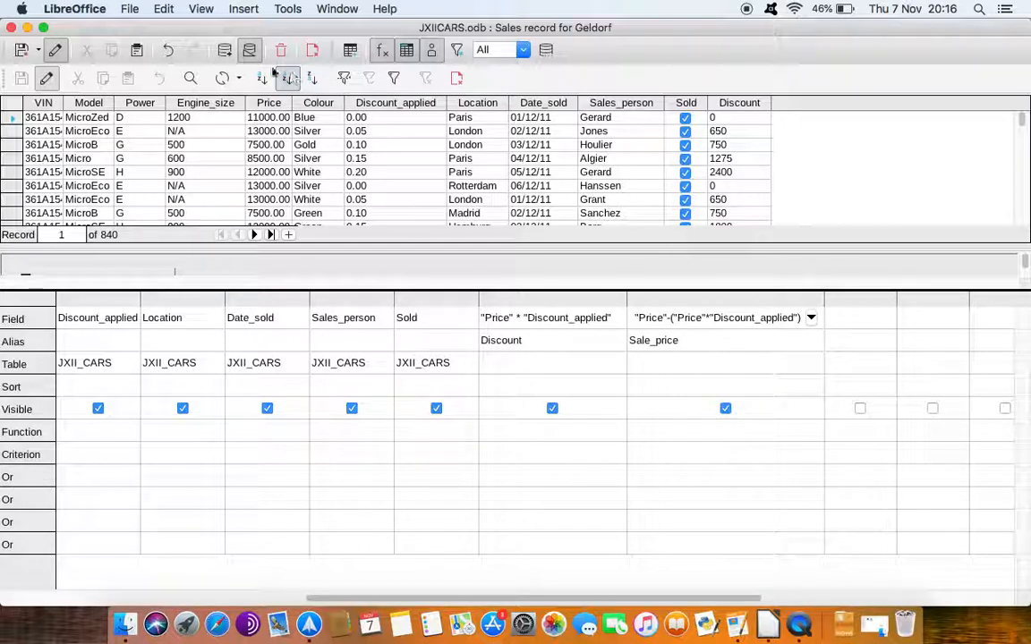
pyautogui.click(224, 49)
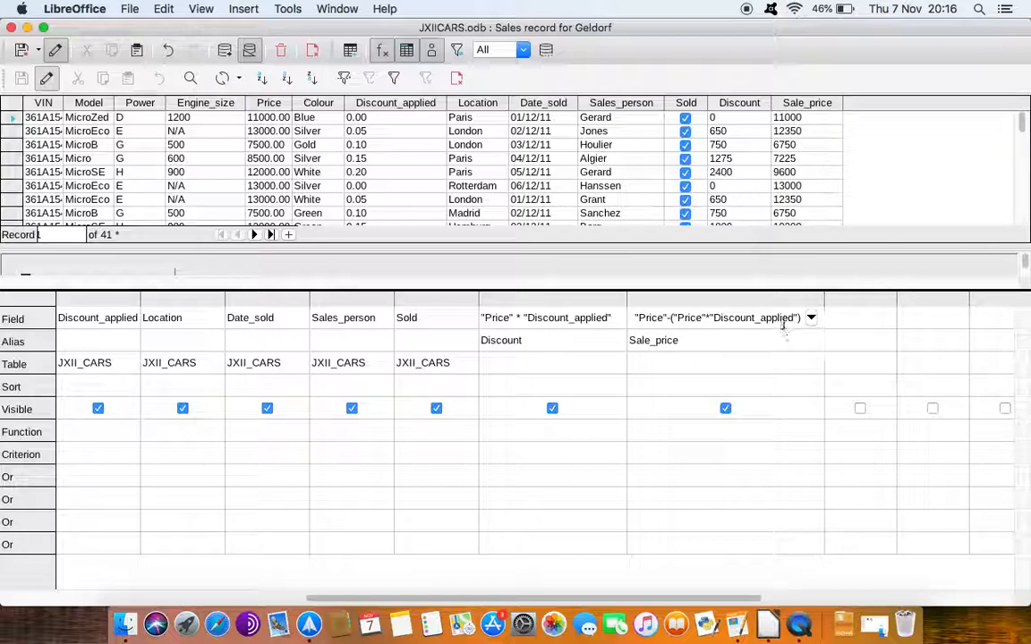
# - Try running the query with the field name misspelled as Discount_pplied in the Sale_price expression
pyautogui.press('BackSpace')
pyautogui.click(787, 385)
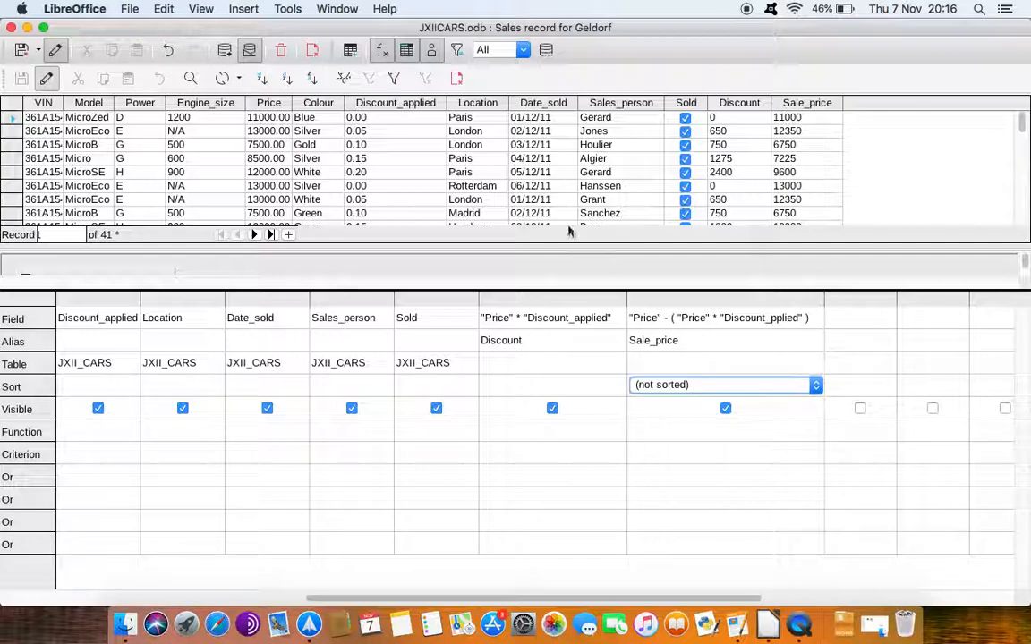
pyautogui.click(225, 51)
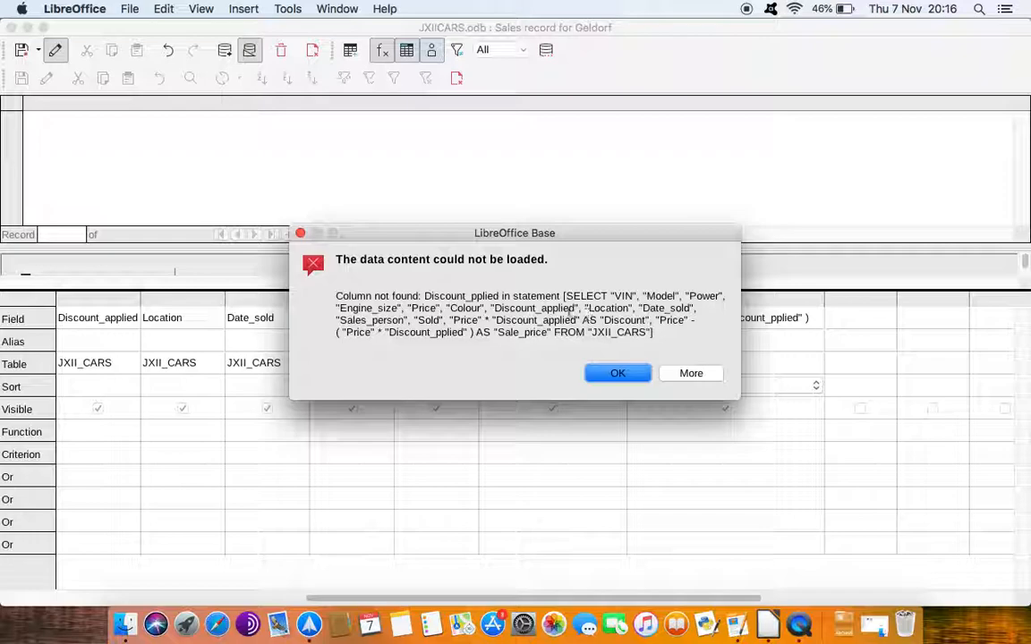
pyautogui.click(618, 374)
# - Correct the field name to Discount_applied in the Sale_price expression, widen that column and run the query again
pyautogui.click(773, 319)
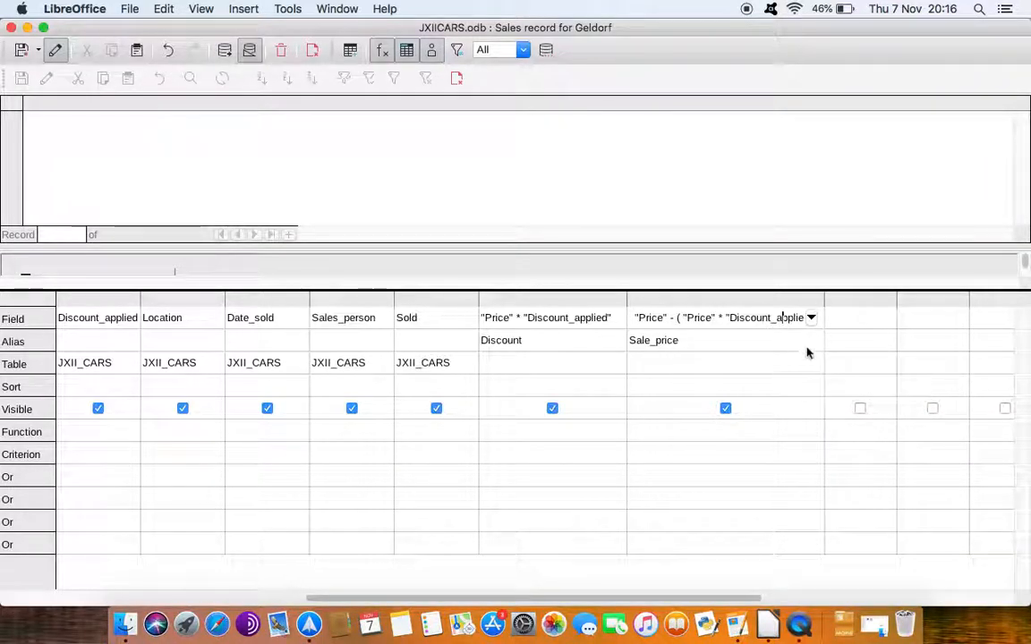
pyautogui.doubleClick(826, 299)
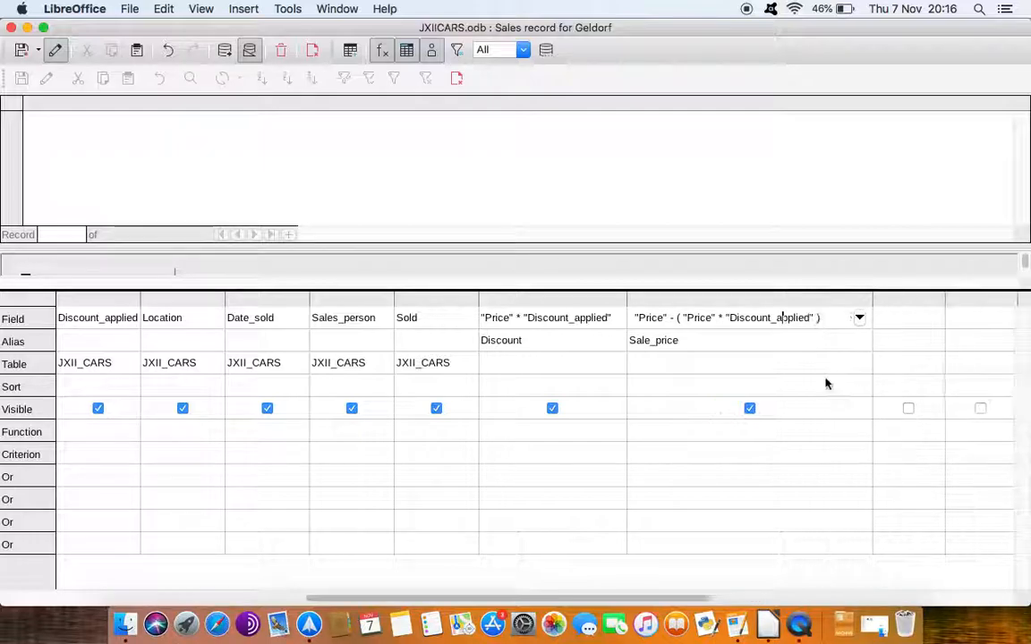
pyautogui.click(251, 54)
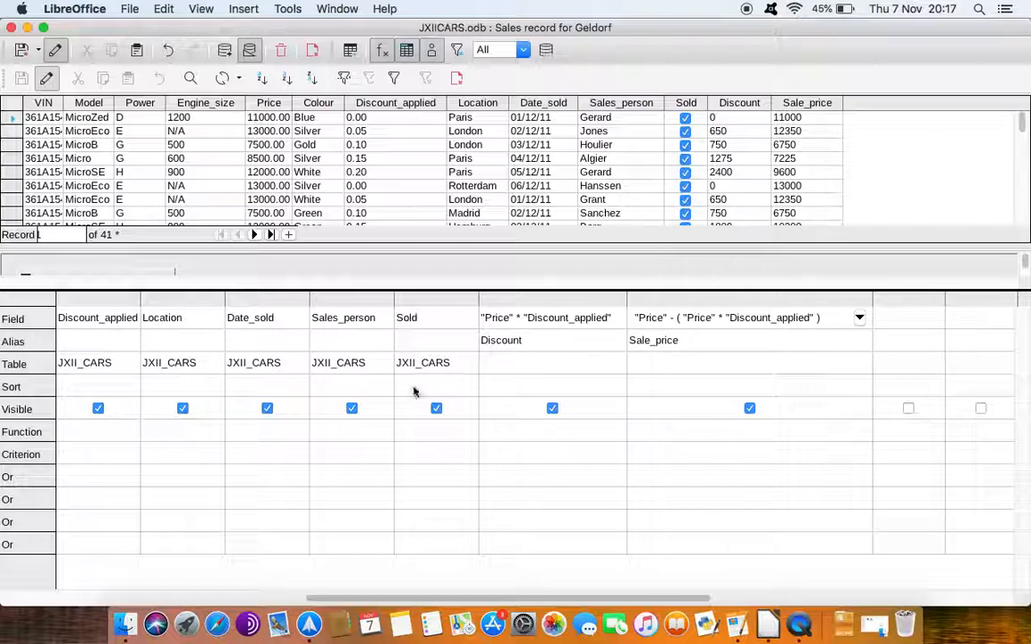
# - Set the criterion of the Sold column to 1
pyautogui.click(424, 454)
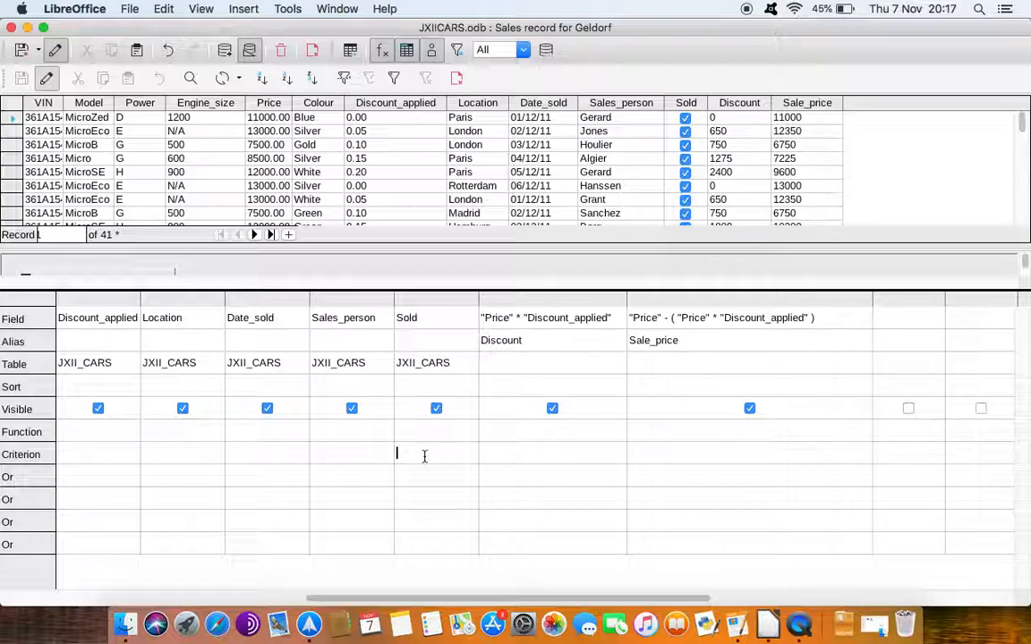
pyautogui.write('1')
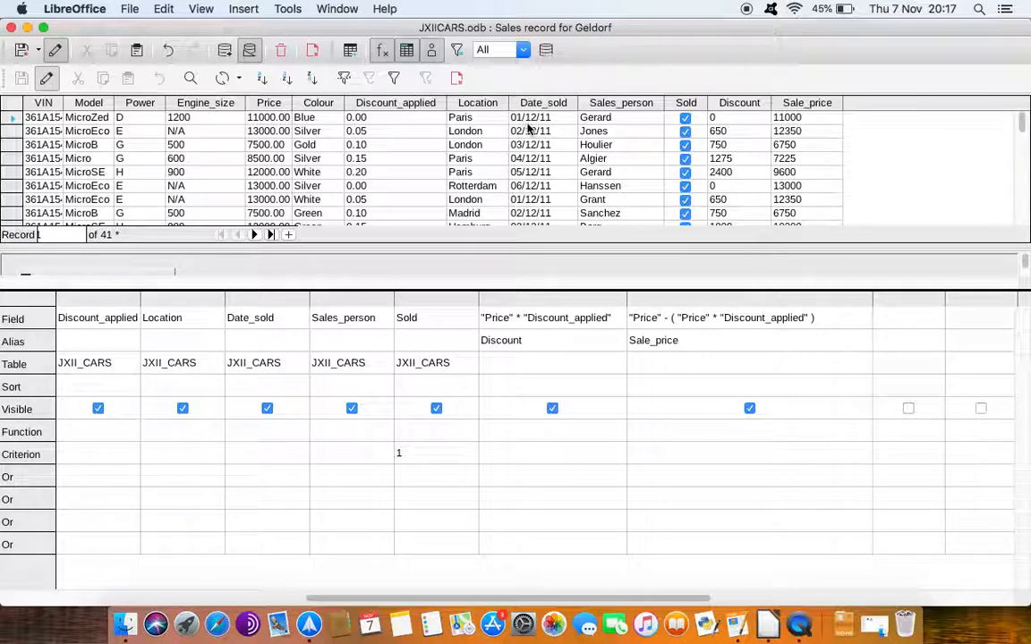
# - Look through the Date_sold values in the query results and widen the Date_sold column in the design grid
pyautogui.scroll(-10, 548, 161)
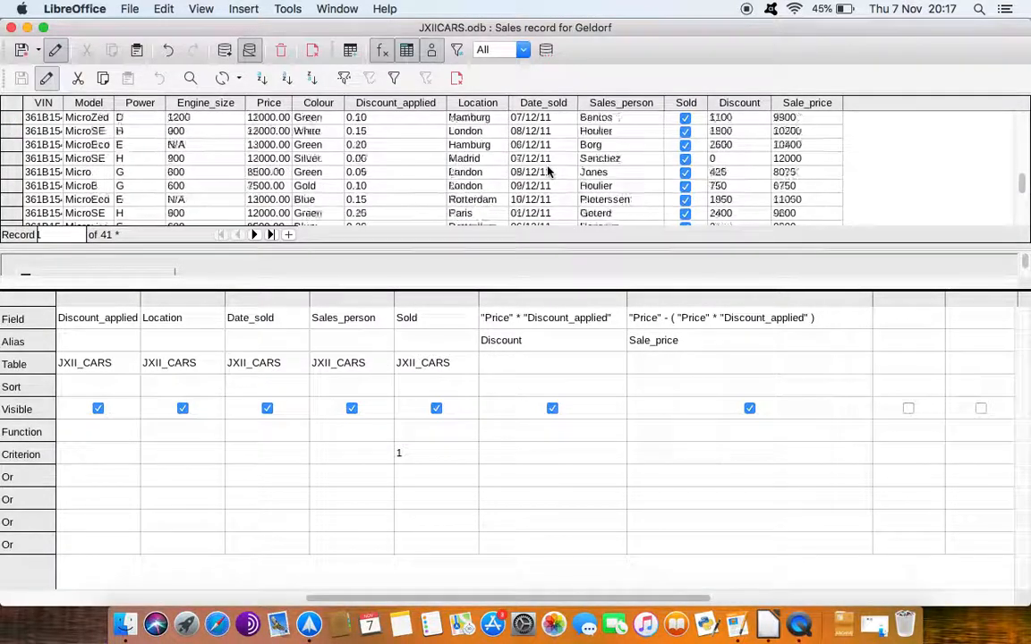
pyautogui.scroll(-10, 548, 170)
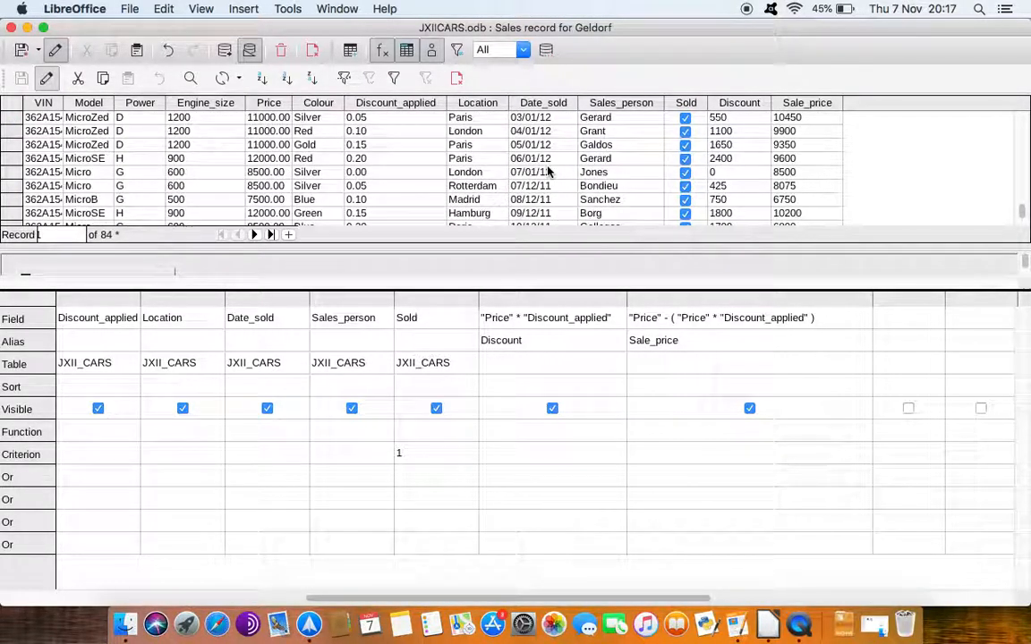
pyautogui.scroll(-5, 549, 170)
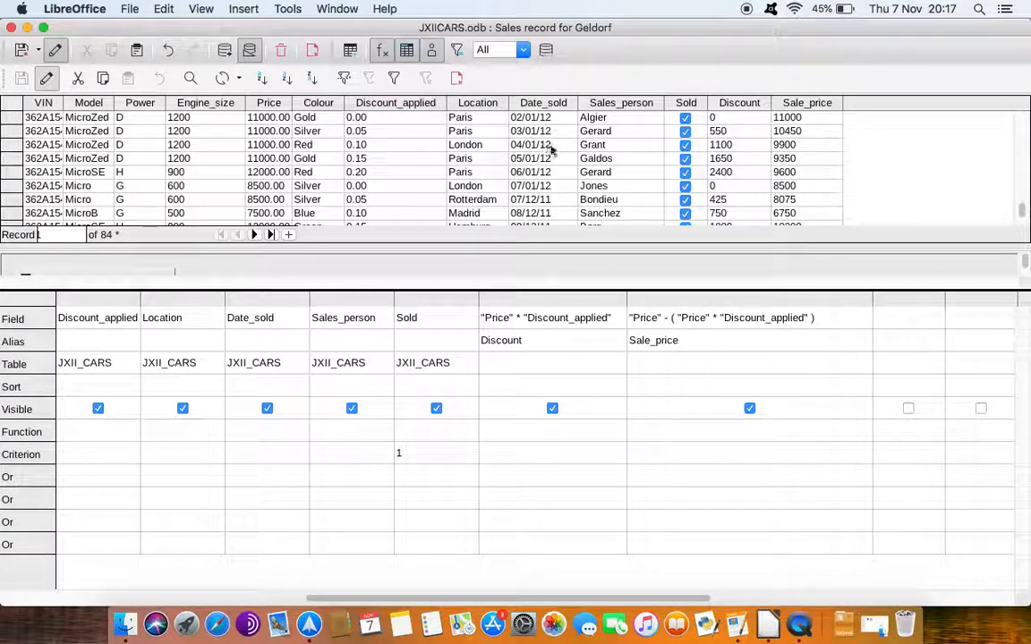
pyautogui.scroll(20, 550, 197)
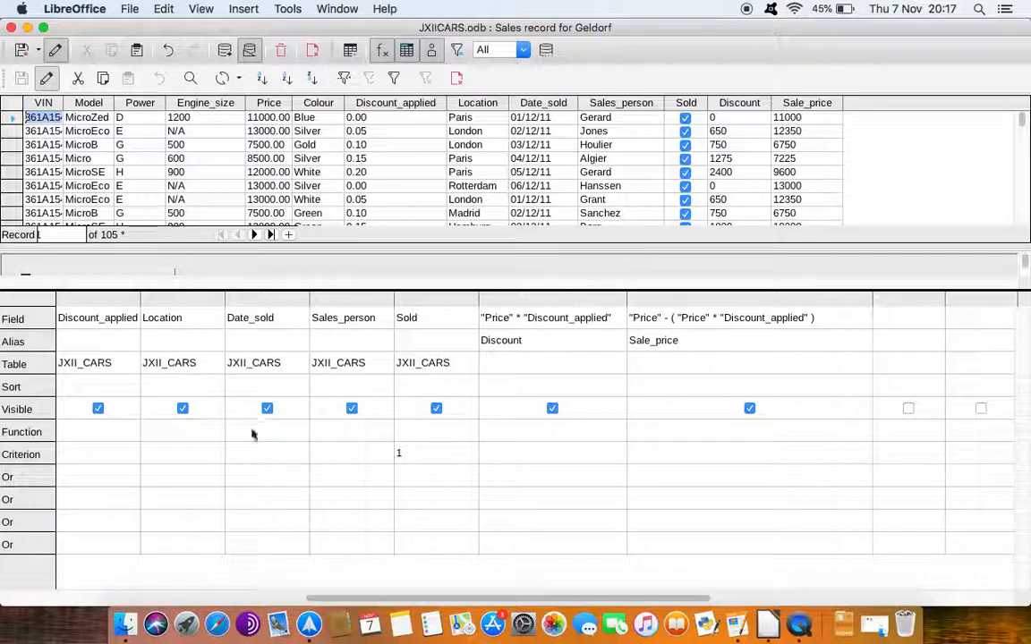
pyautogui.moveTo(311, 299); pyautogui.dragTo(409, 298)
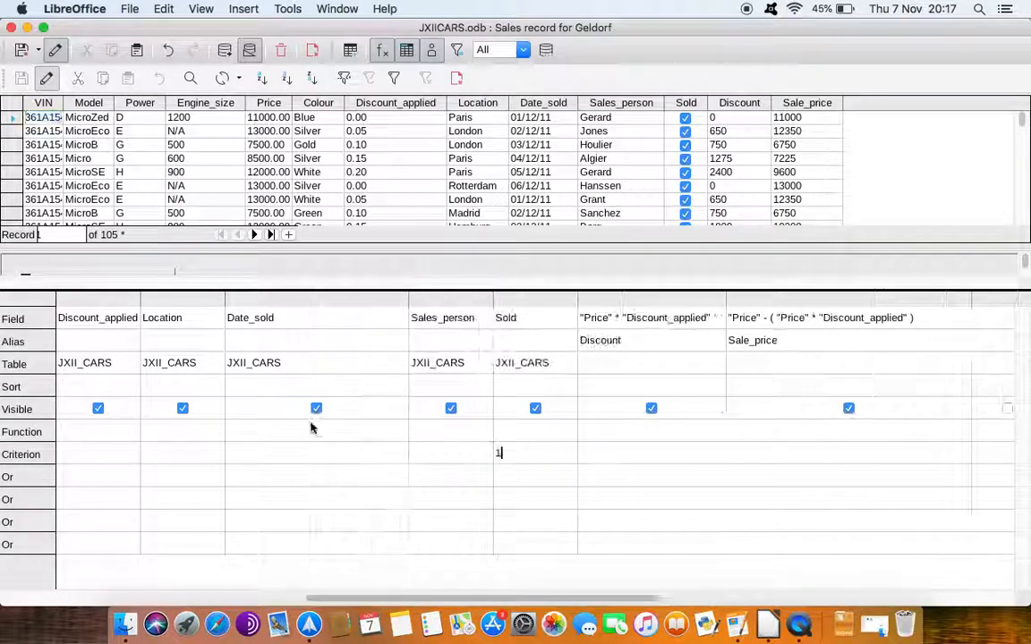
# - Try running the query with the wildcard criterion *2012* on the Date_sold column
pyautogui.click(250, 459)
pyautogui.write('*')
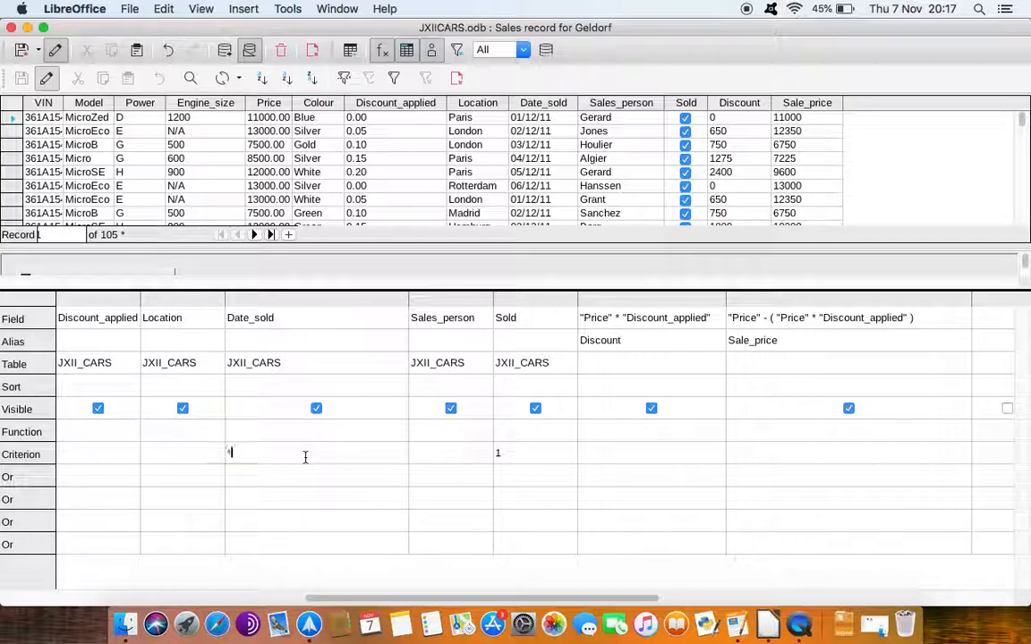
pyautogui.write('2012')
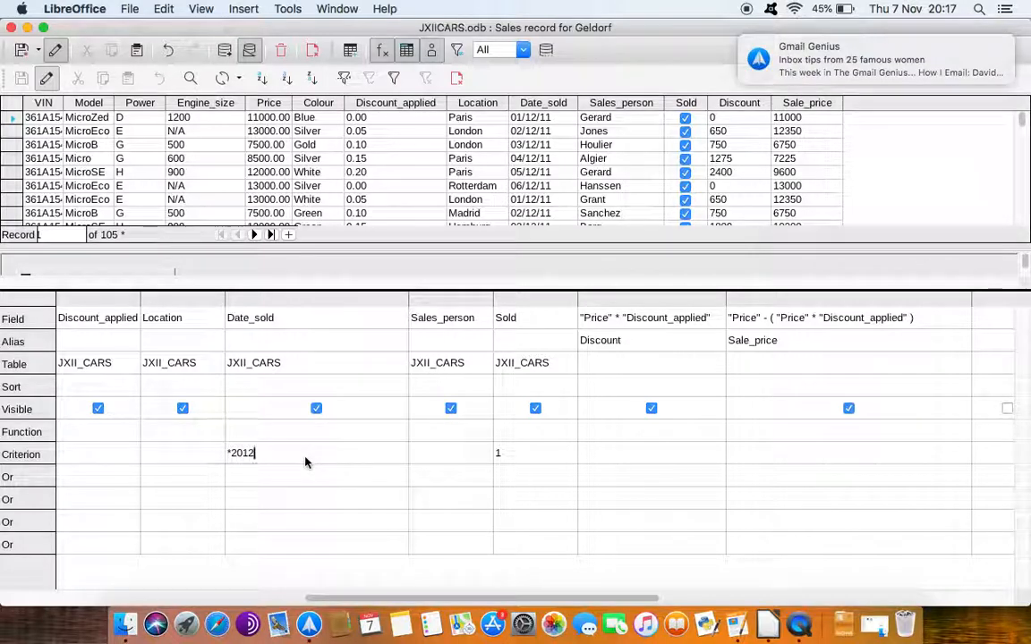
pyautogui.write('*')
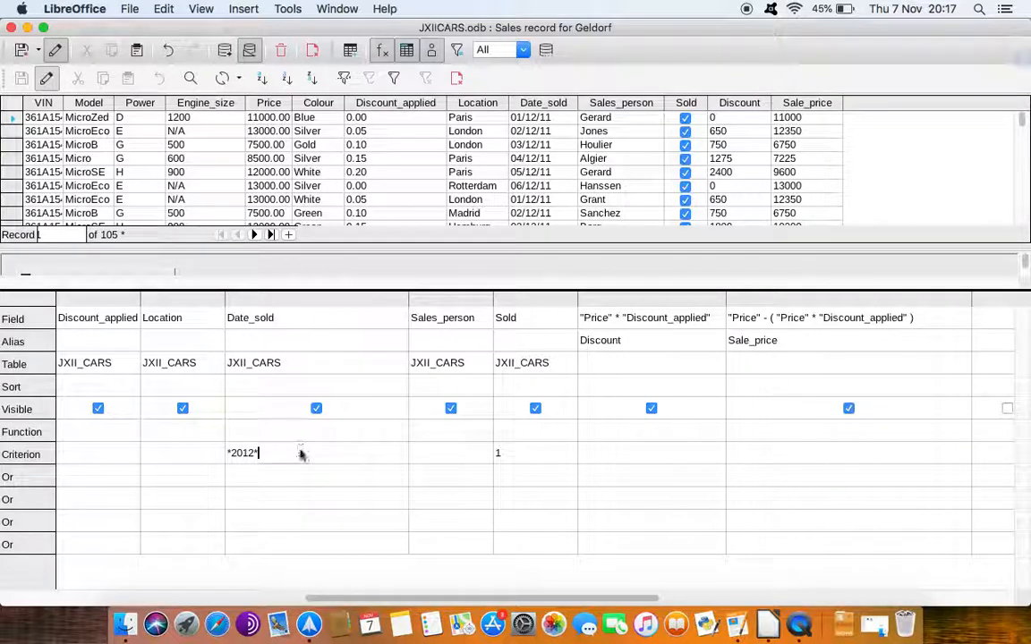
pyautogui.click(225, 50)
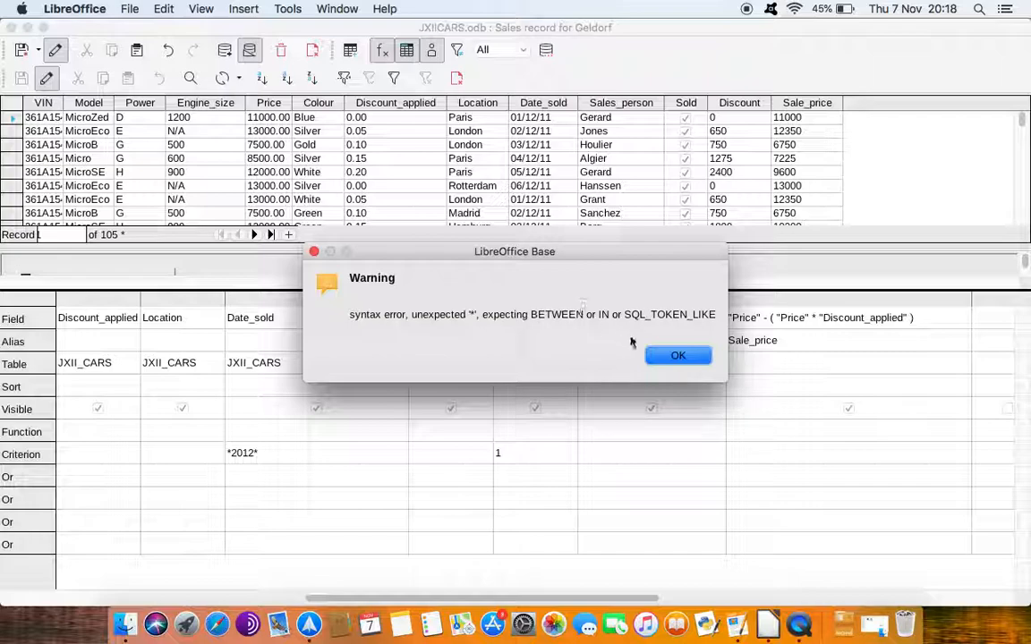
pyautogui.click(667, 356)
# - Replace the Date_sold criterion with between 01/01/2012 and 31/12/2012
pyautogui.moveTo(291, 451); pyautogui.dragTo(197, 453)
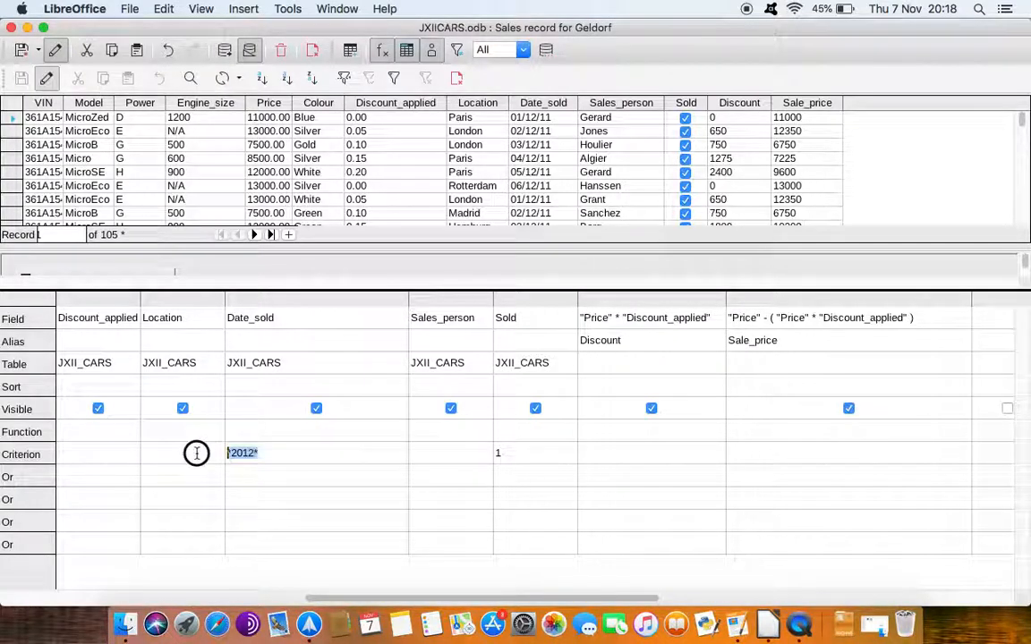
pyautogui.write('between')
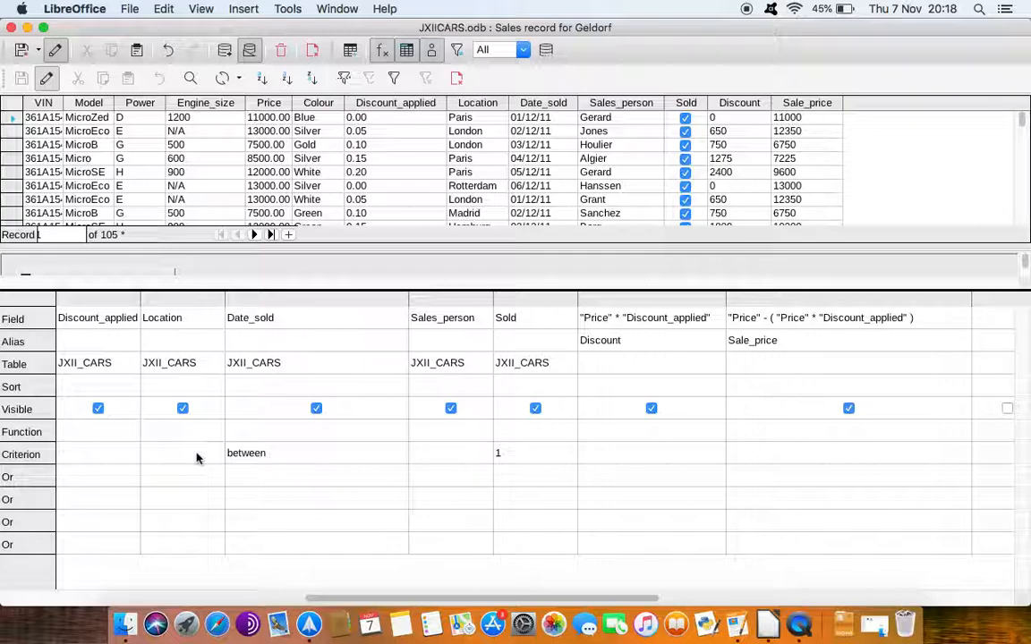
pyautogui.write('01/01/2012 and')
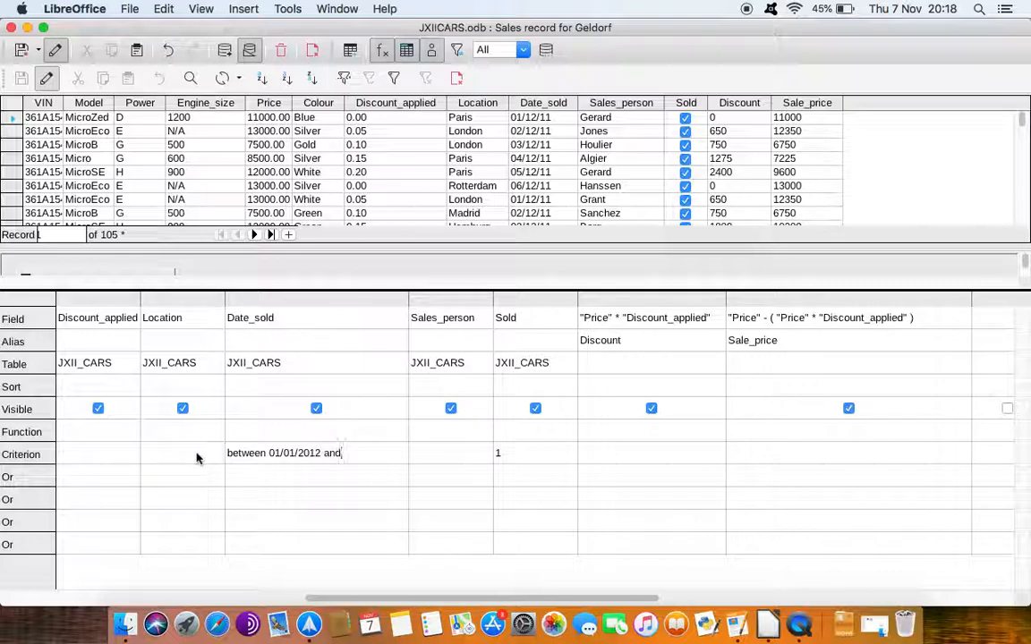
pyautogui.doubleClick(332, 453)
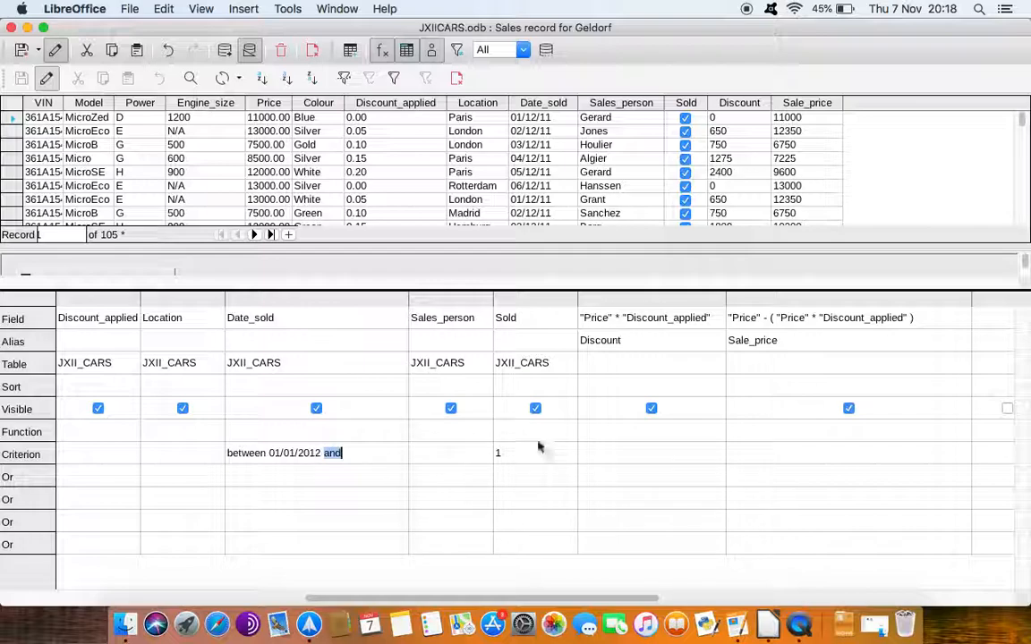
pyautogui.click(358, 455)
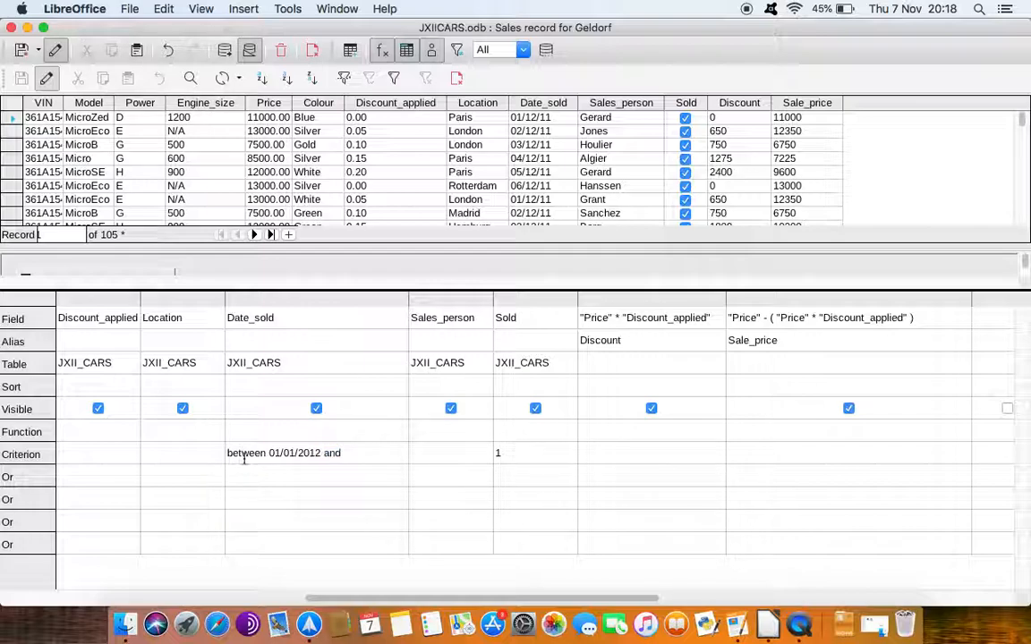
pyautogui.write('31')
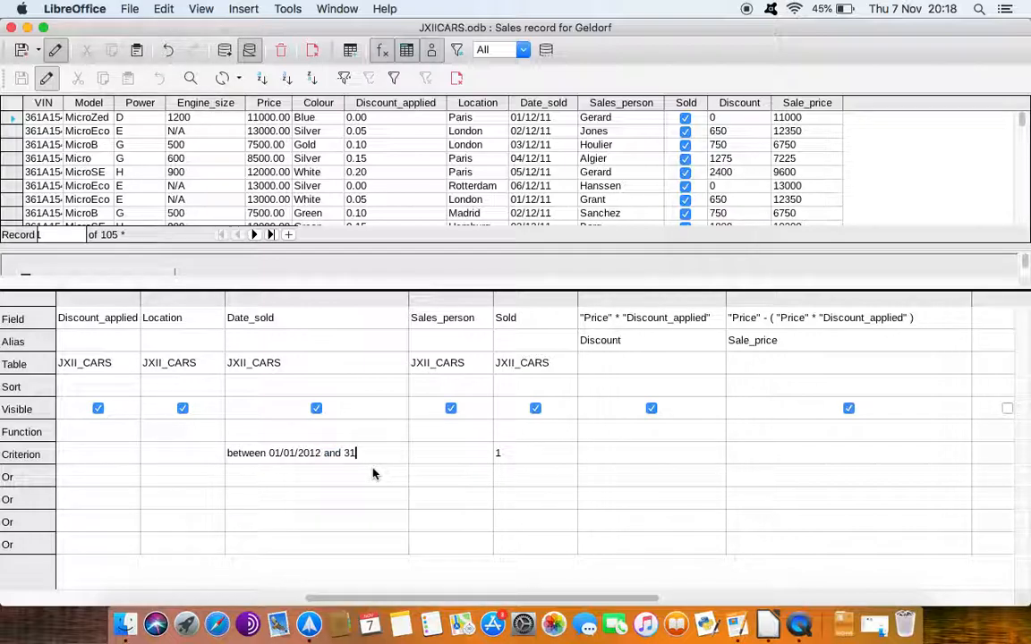
pyautogui.write('/12/2012')
pyautogui.click(426, 450)
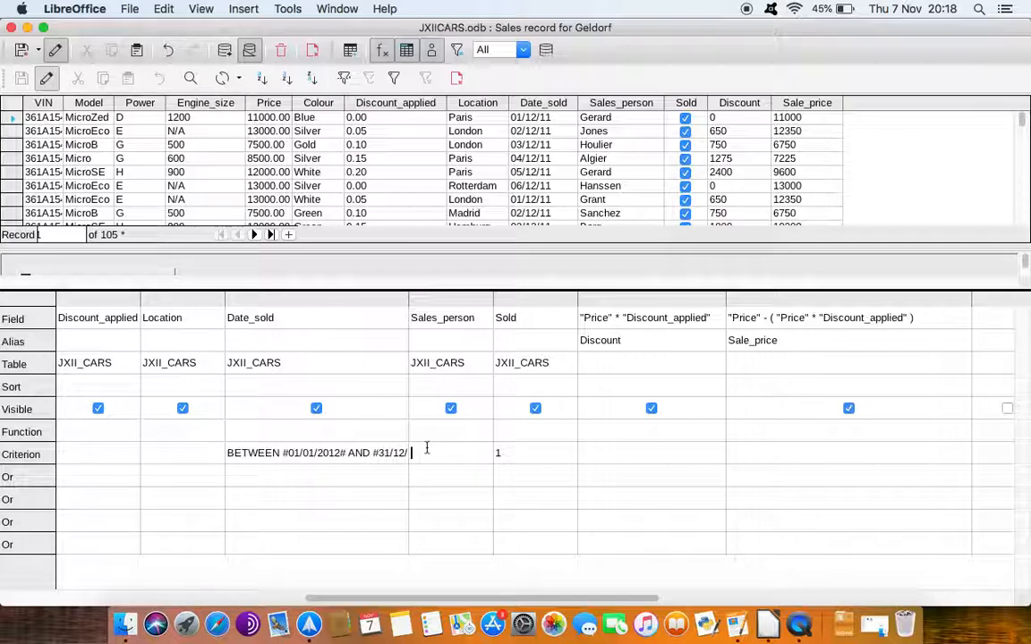
# - Run the query and check the last and first records against the 2012 date range
pyautogui.click(226, 51)
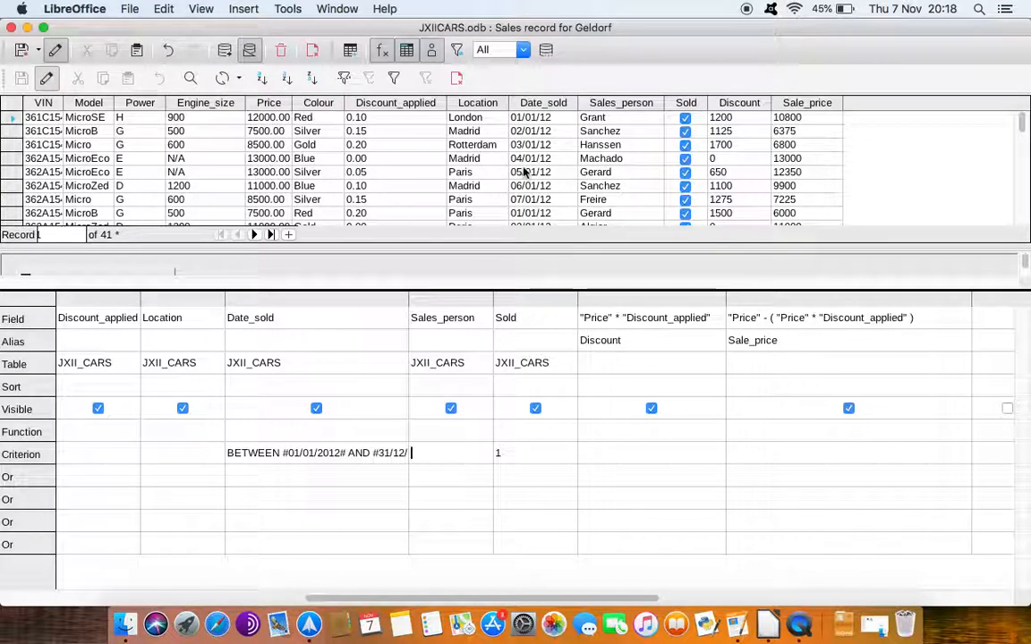
pyautogui.click(270, 234)
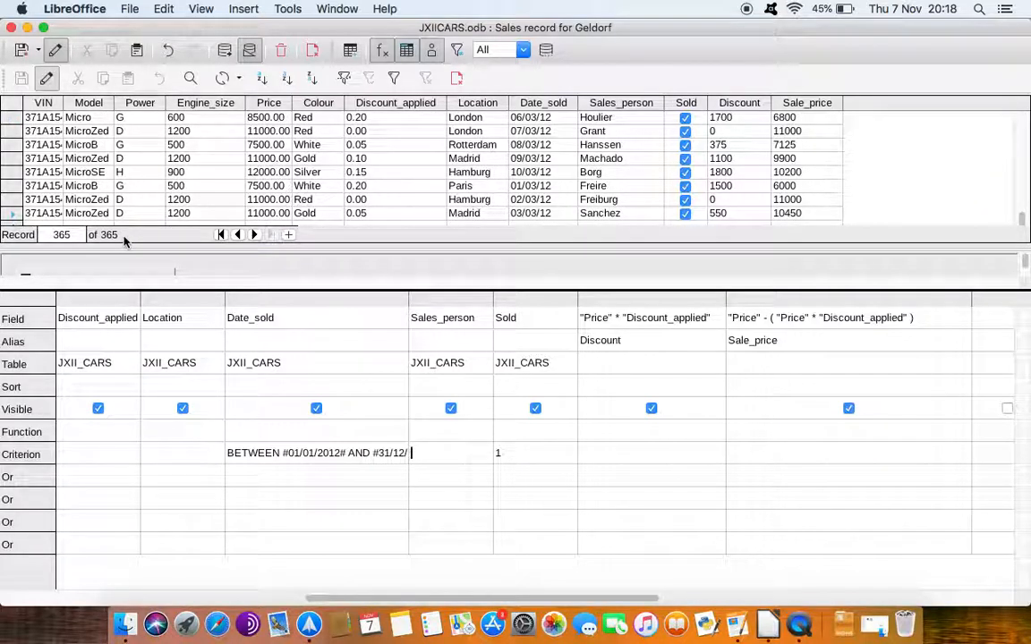
pyautogui.click(221, 235)
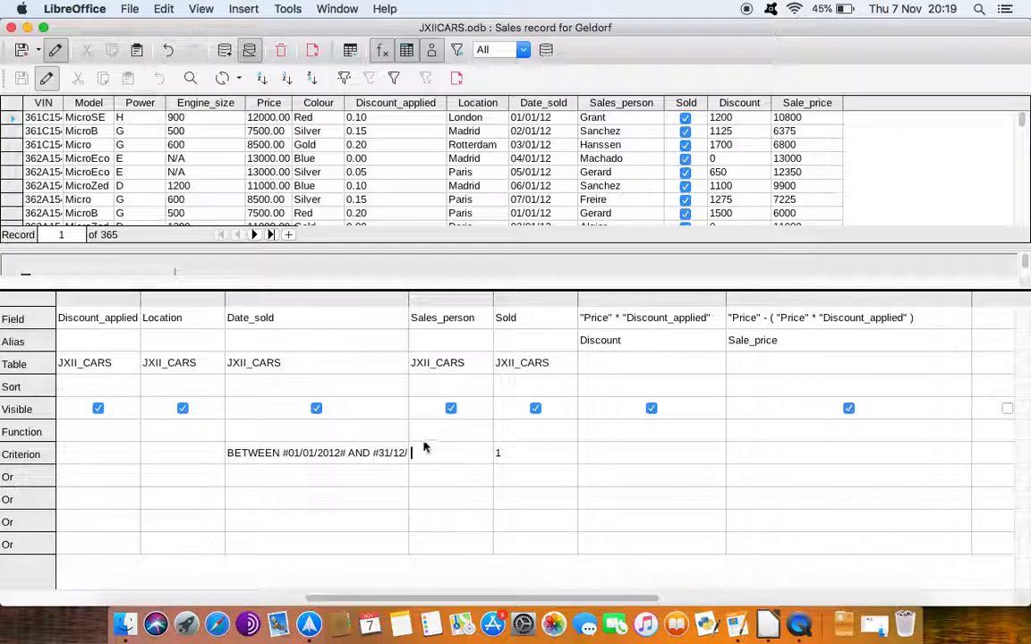
# - Enter the salesperson's surname as the criterion of the Sales_person column and run the query
pyautogui.write('Geldorf')
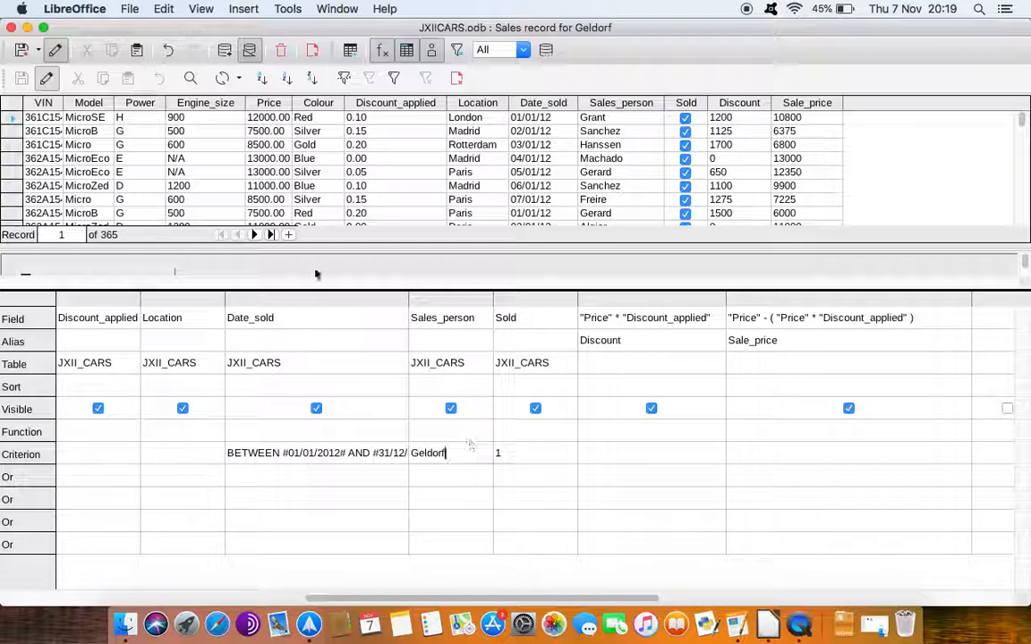
pyautogui.click(226, 51)
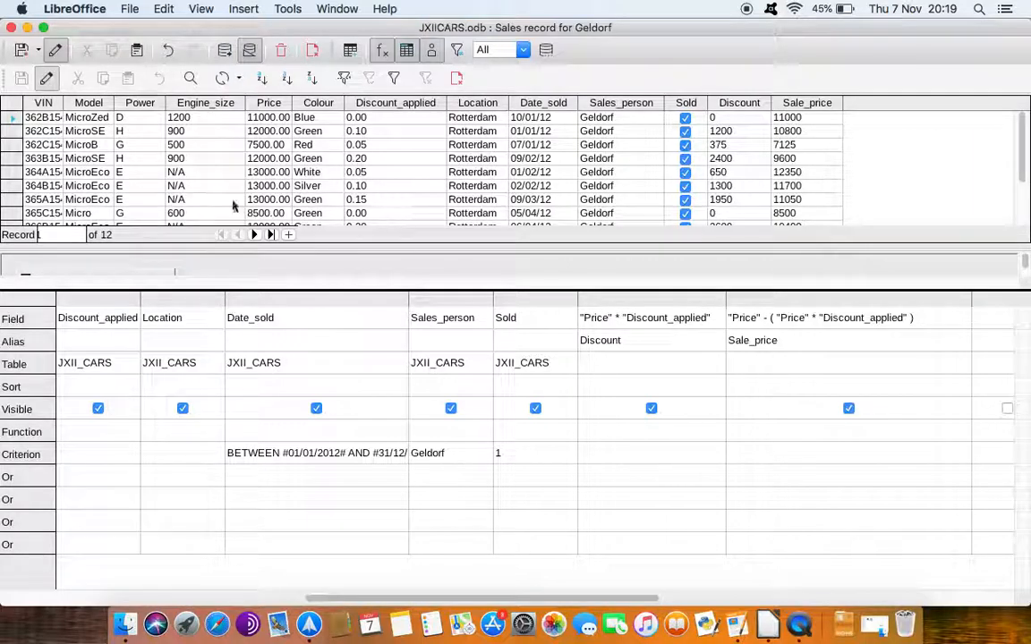
# - Examine the filtered query records from first to last, comparing the Price, Discount_applied, Discount and Sale_price values
pyautogui.click(270, 234)
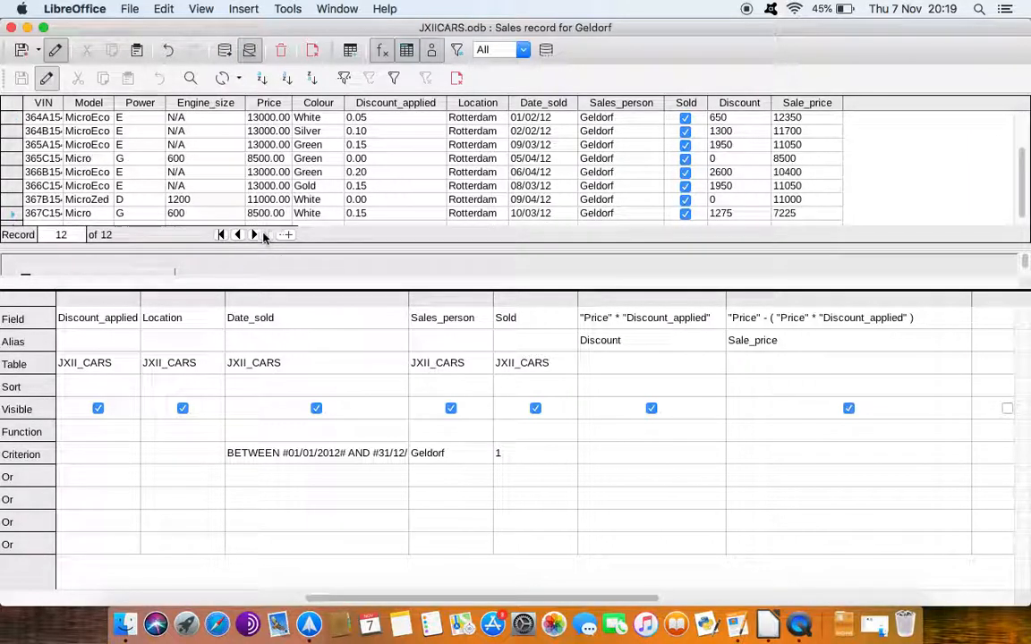
pyautogui.click(220, 236)
pyautogui.scroll(-2, 373, 202)
pyautogui.scroll(2, 374, 202)
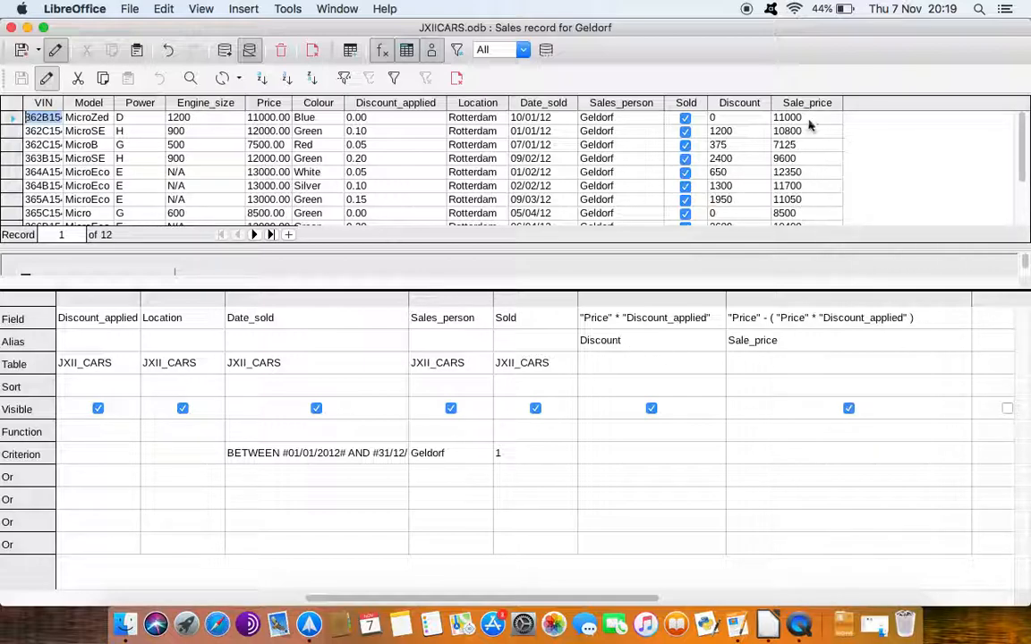
pyautogui.scroll(-3, 817, 195)
pyautogui.scroll(3, 817, 195)
pyautogui.scroll(-3, 476, 204)
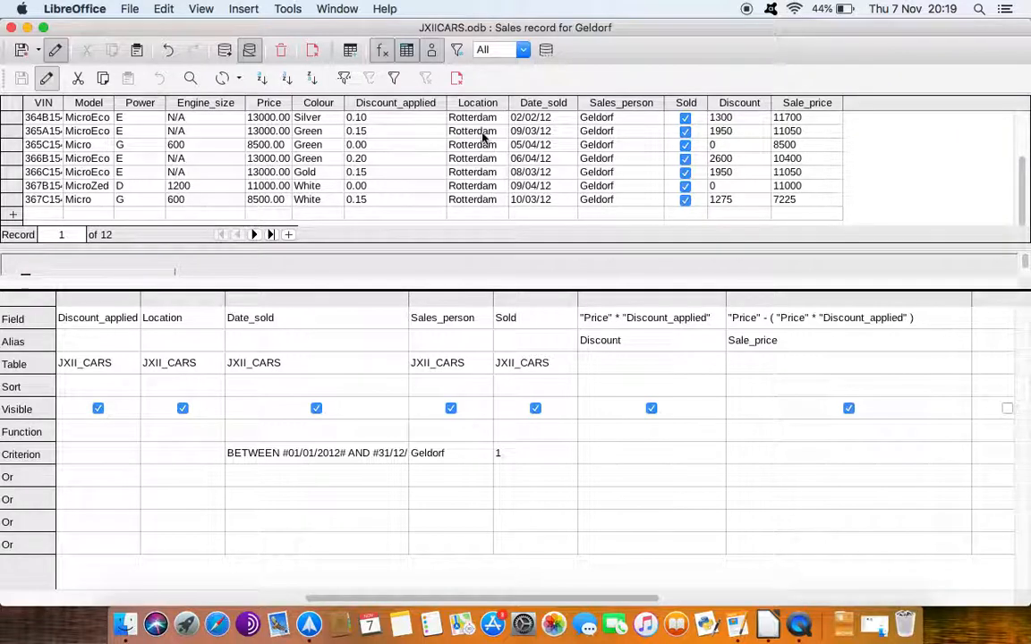
pyautogui.scroll(3, 483, 131)
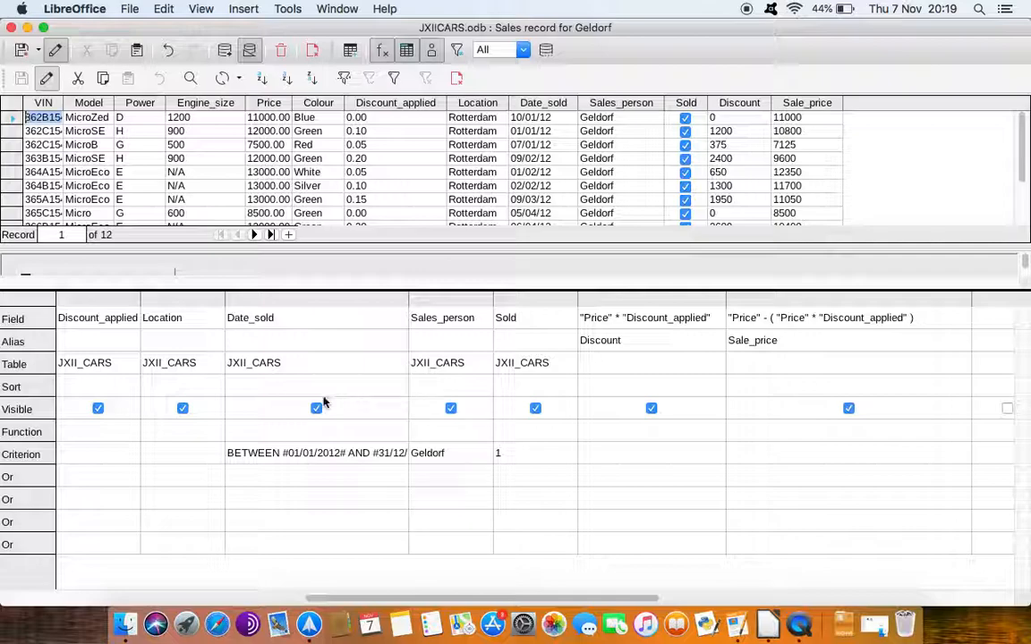
# - Widen the Date_sold column in the query design to fit its full criterion and go over the Sales_person and Sold criteria
pyautogui.moveTo(408, 296); pyautogui.dragTo(461, 298)
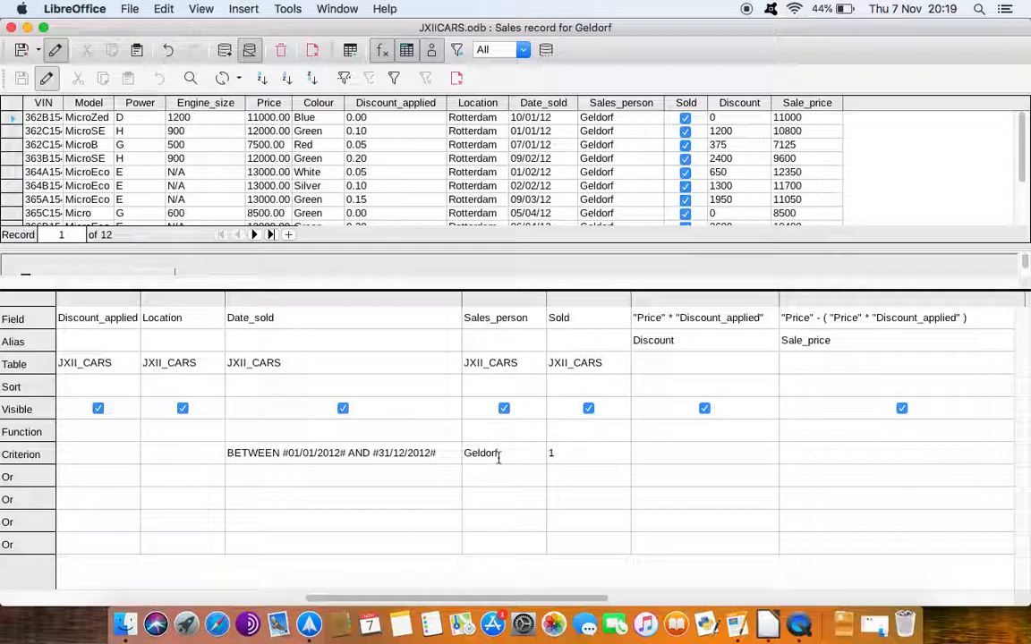
pyautogui.doubleClick(470, 452)
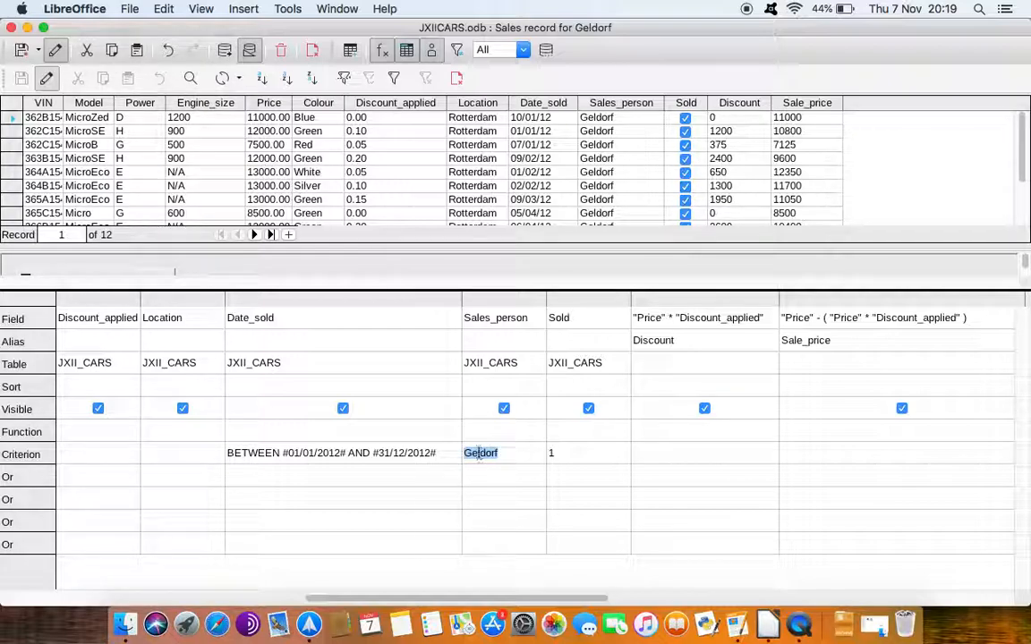
pyautogui.click(559, 454)
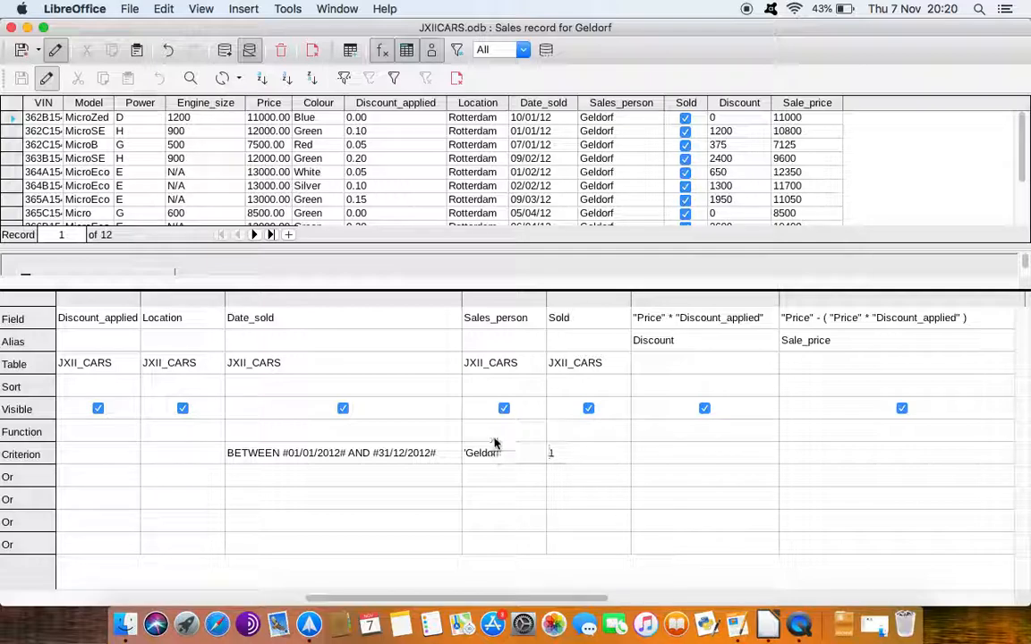
pyautogui.write('1')
# - Hide the VIN, Power, Engine_size, Colour, Discount_applied and Location fields from the query output
pyautogui.hscroll(-10, 564, 493)
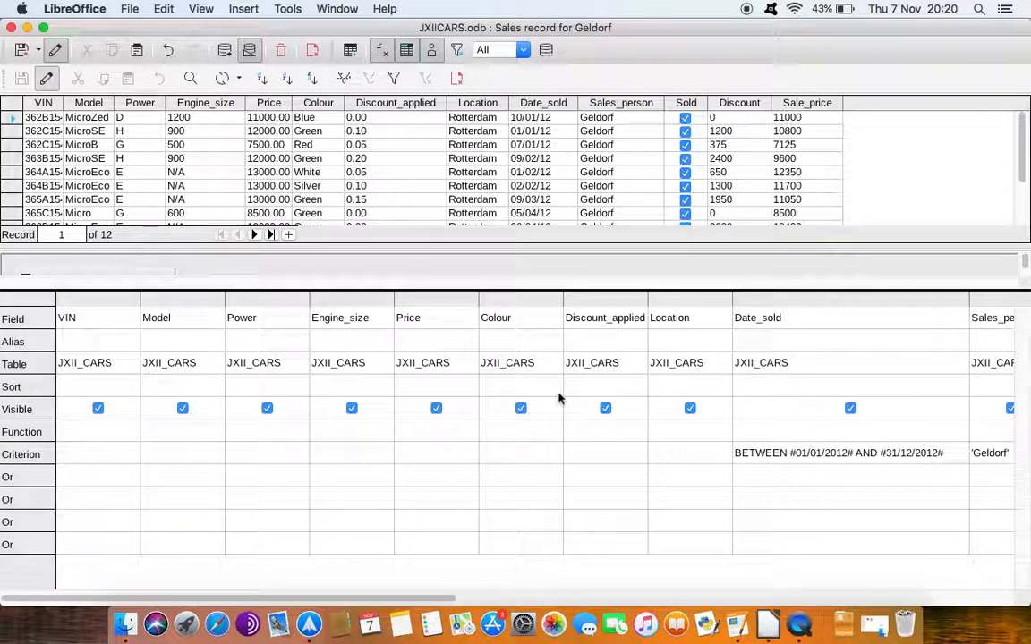
pyautogui.click(98, 409)
pyautogui.click(267, 409)
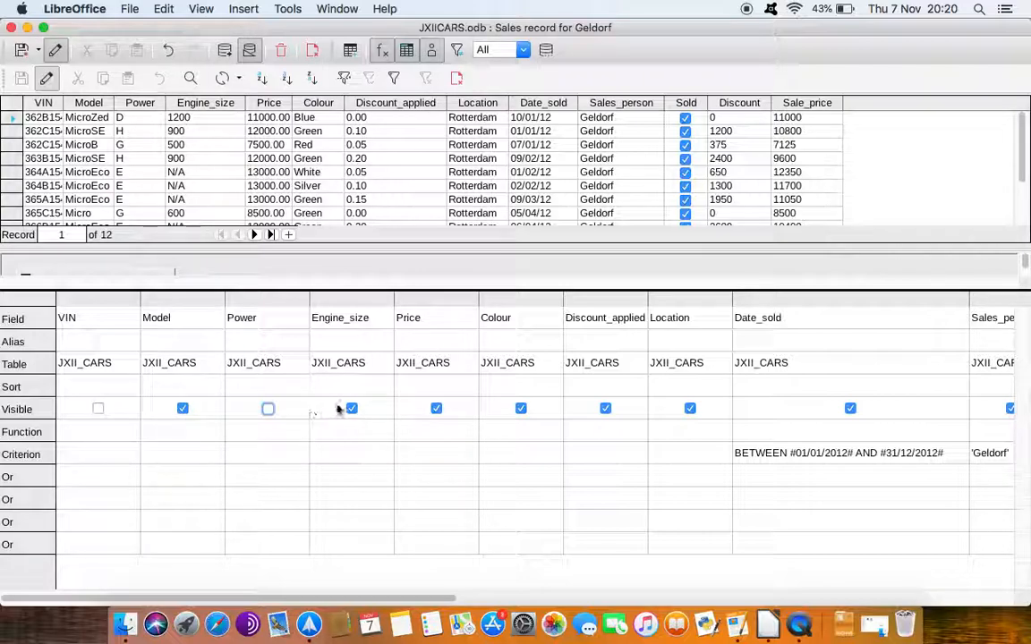
pyautogui.click(352, 409)
pyautogui.click(605, 408)
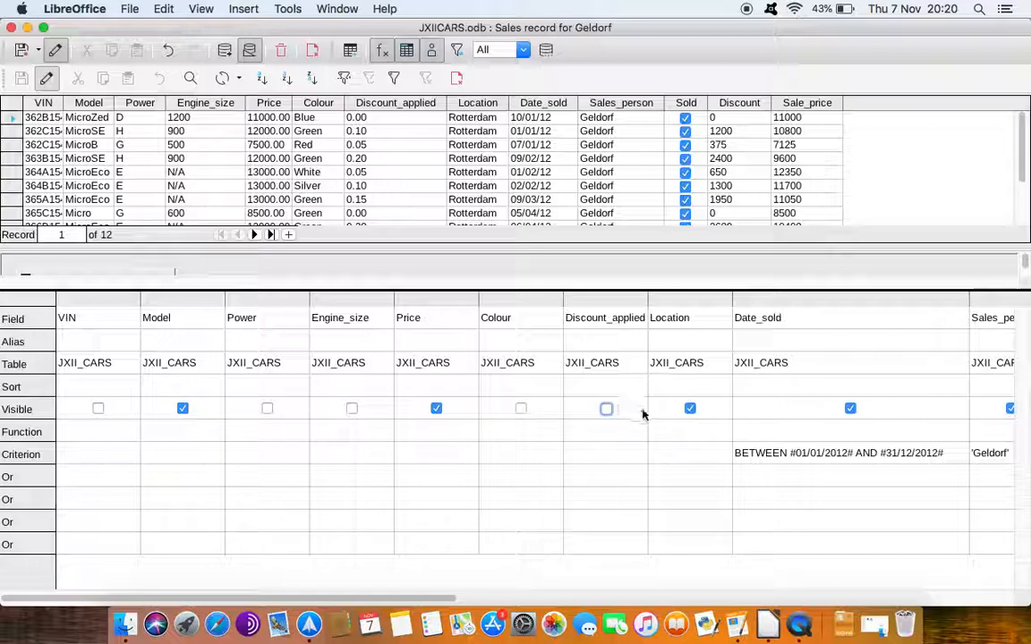
pyautogui.click(690, 409)
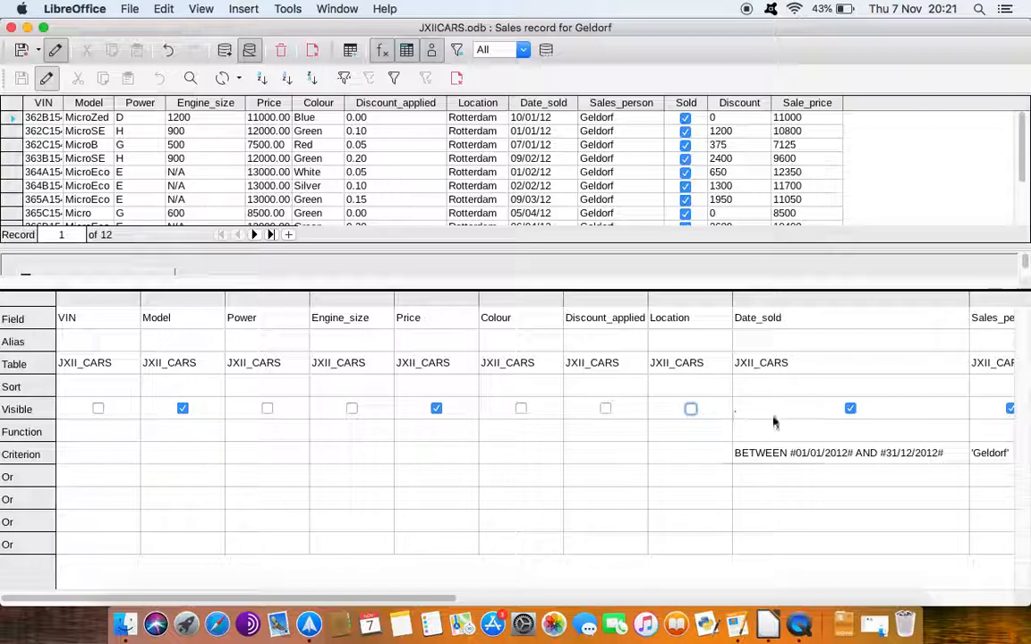
pyautogui.hscroll(4, 775, 421)
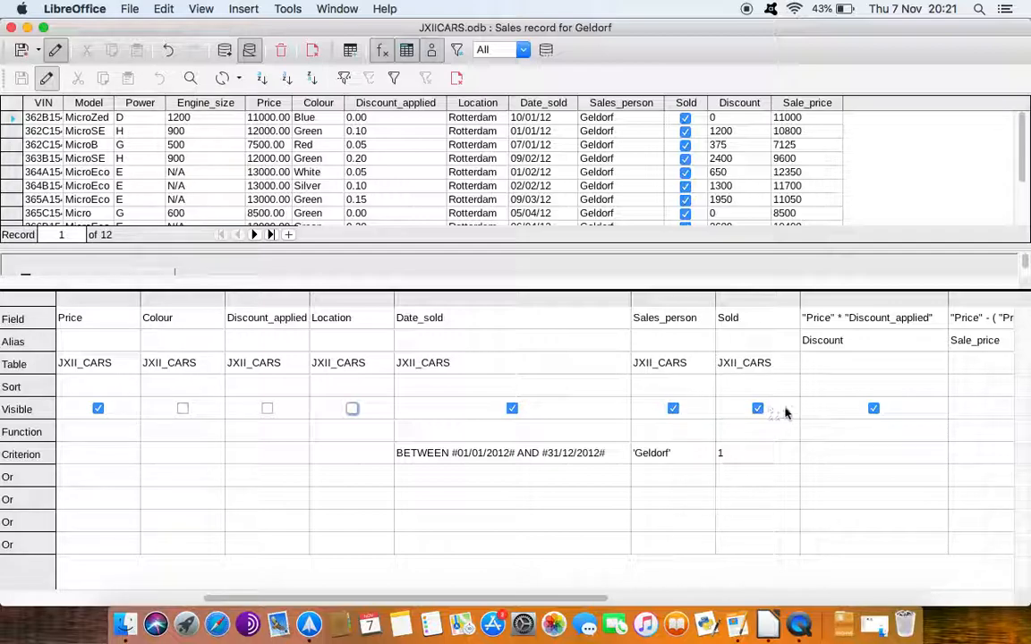
pyautogui.hscroll(3, 857, 419)
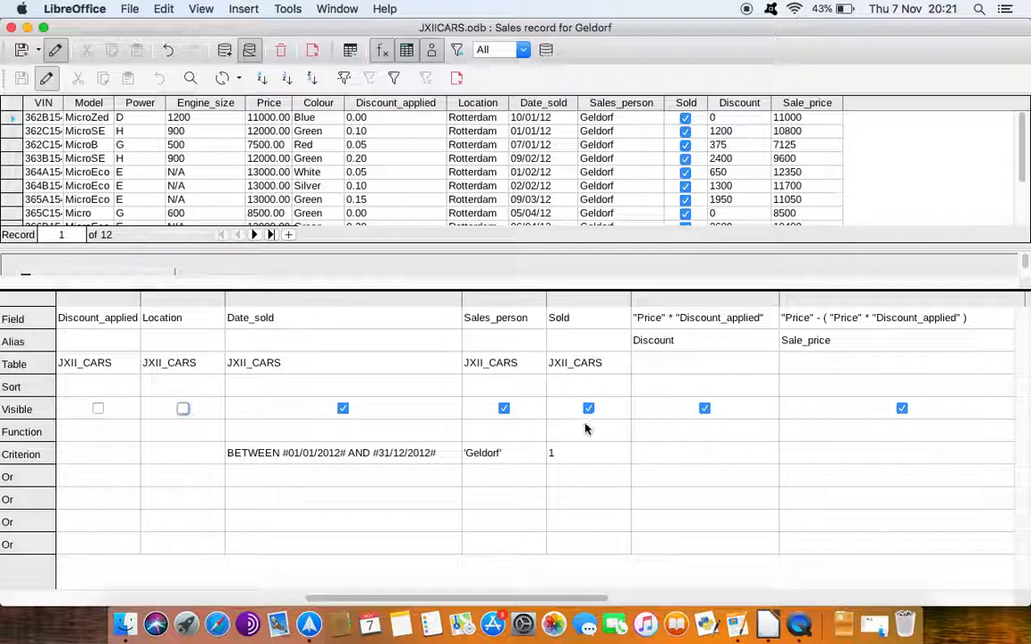
pyautogui.hscroll(-5, 325, 432)
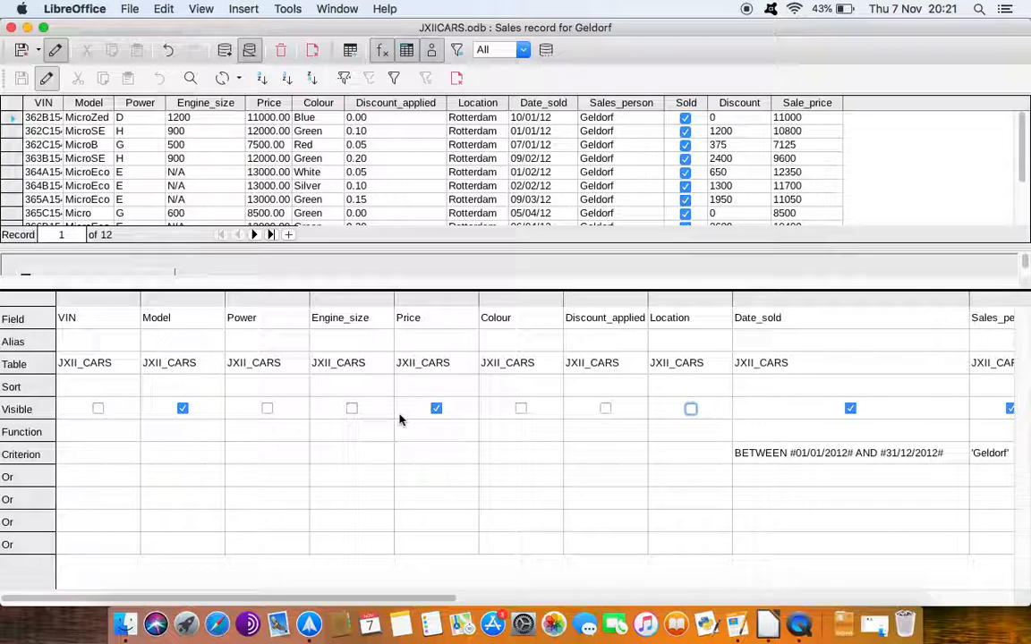
# - Run the query with the reduced set of fields and look through the resulting records
pyautogui.click(225, 49)
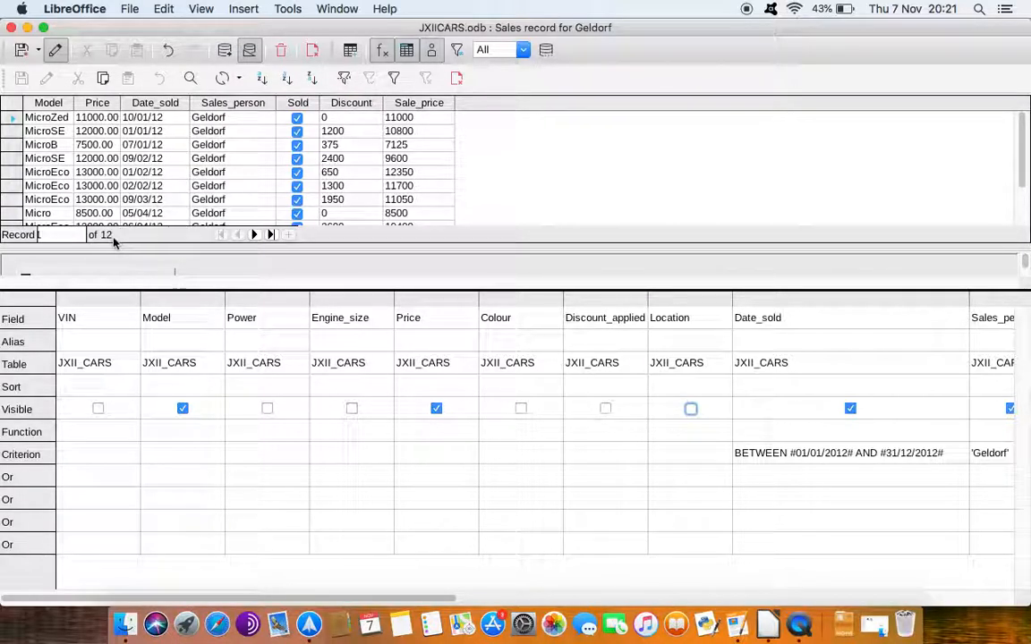
pyautogui.scroll(-2, 316, 172)
pyautogui.scroll(2, 316, 173)
pyautogui.scroll(-2, 317, 171)
pyautogui.scroll(2, 320, 171)
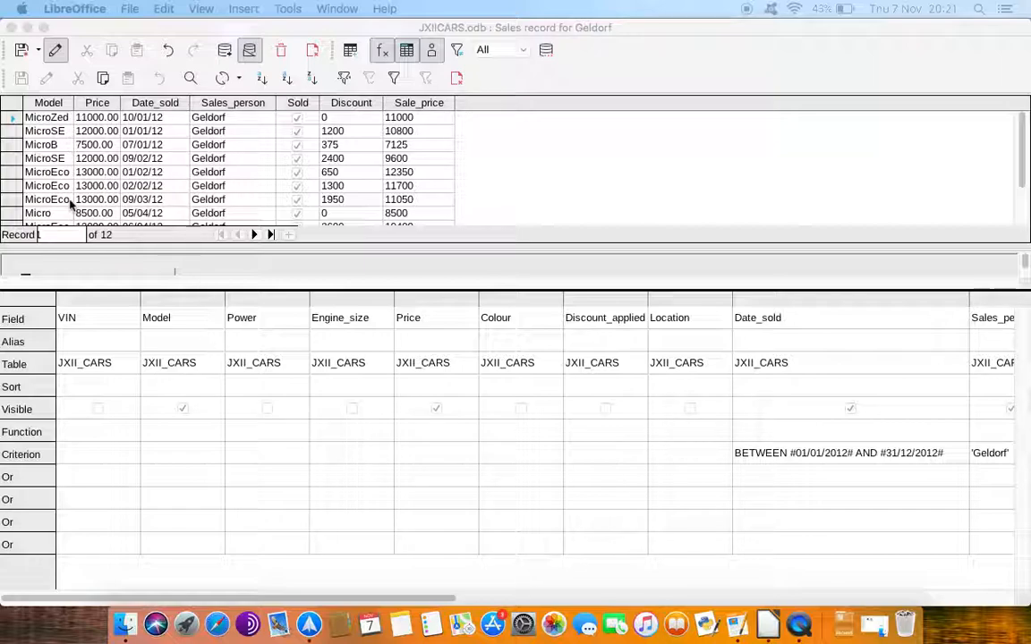
# - Sort the query by Model in ascending order, rerun it and close the query design
pyautogui.click(198, 390)
pyautogui.click(216, 385)
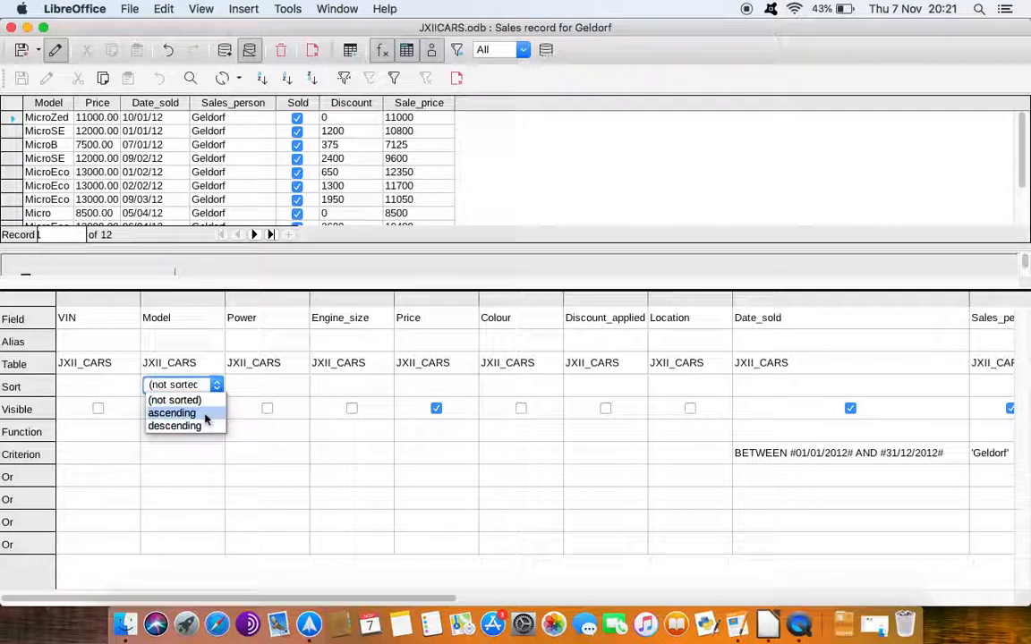
pyautogui.click(205, 418)
pyautogui.click(225, 50)
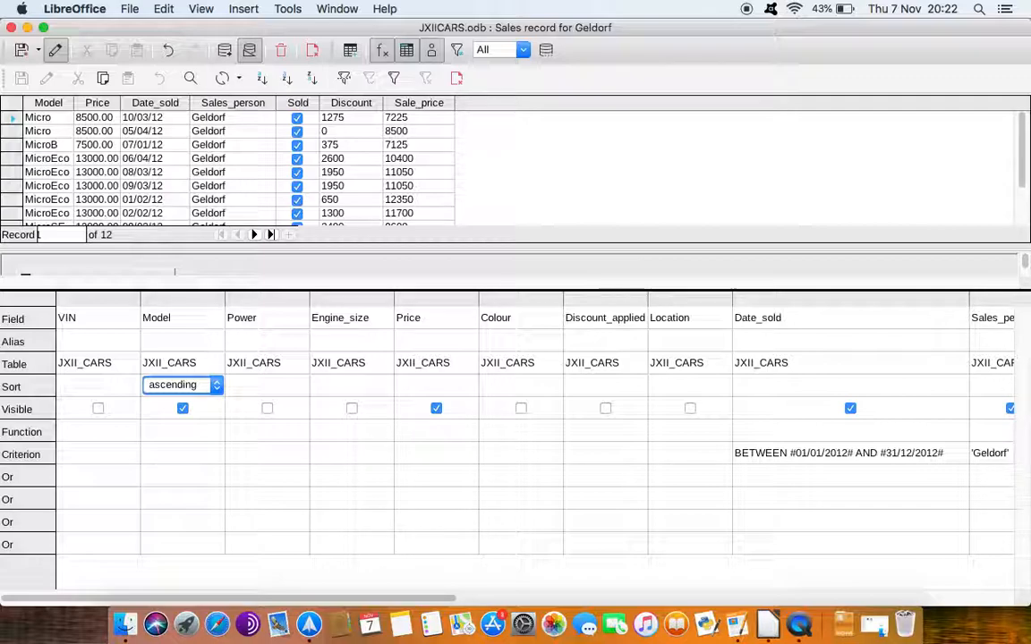
pyautogui.click(12, 28)
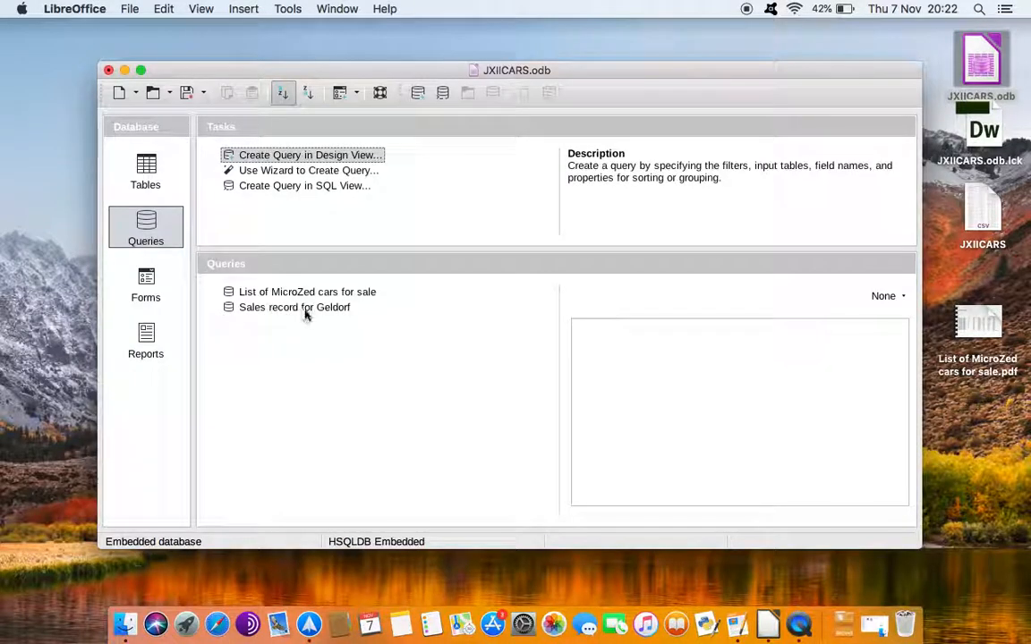
# - Start a new report with the Report Wizard, based on the salesperson's sales record query and including all its fields
pyautogui.click(146, 340)
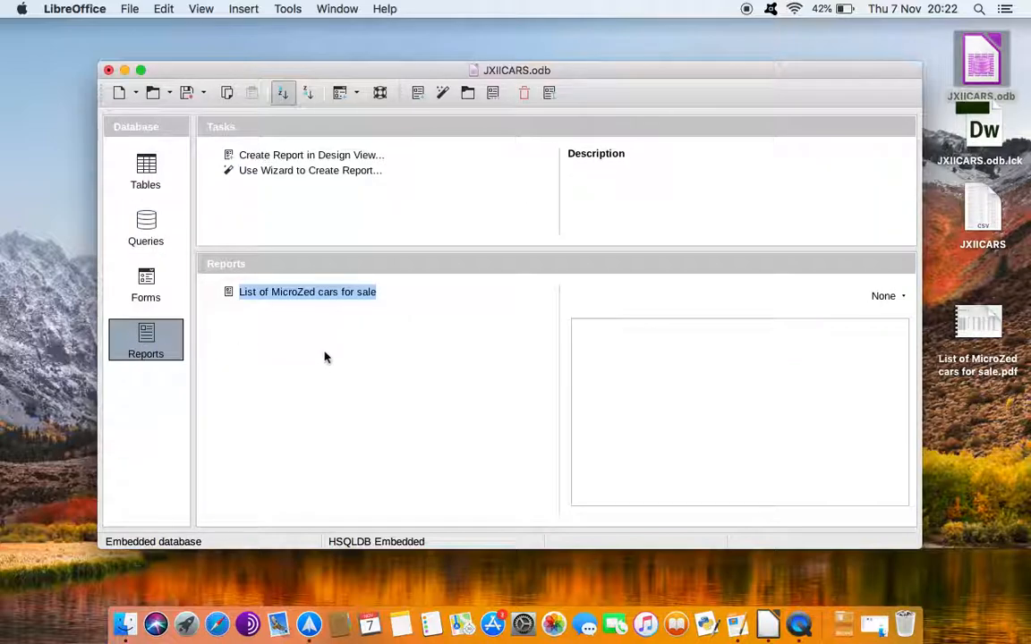
pyautogui.click(292, 329)
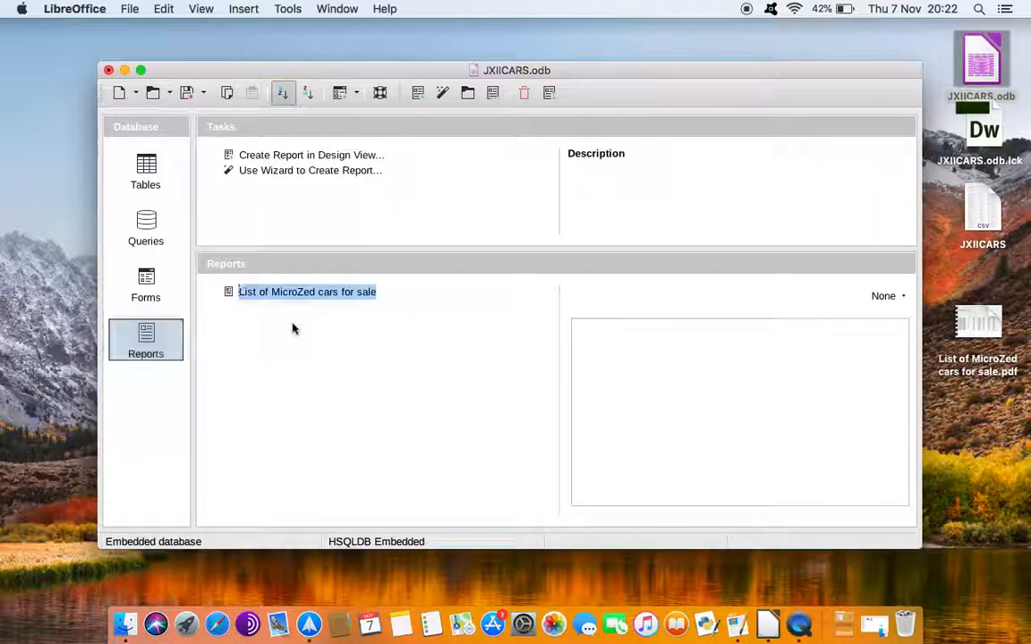
pyautogui.click(318, 175)
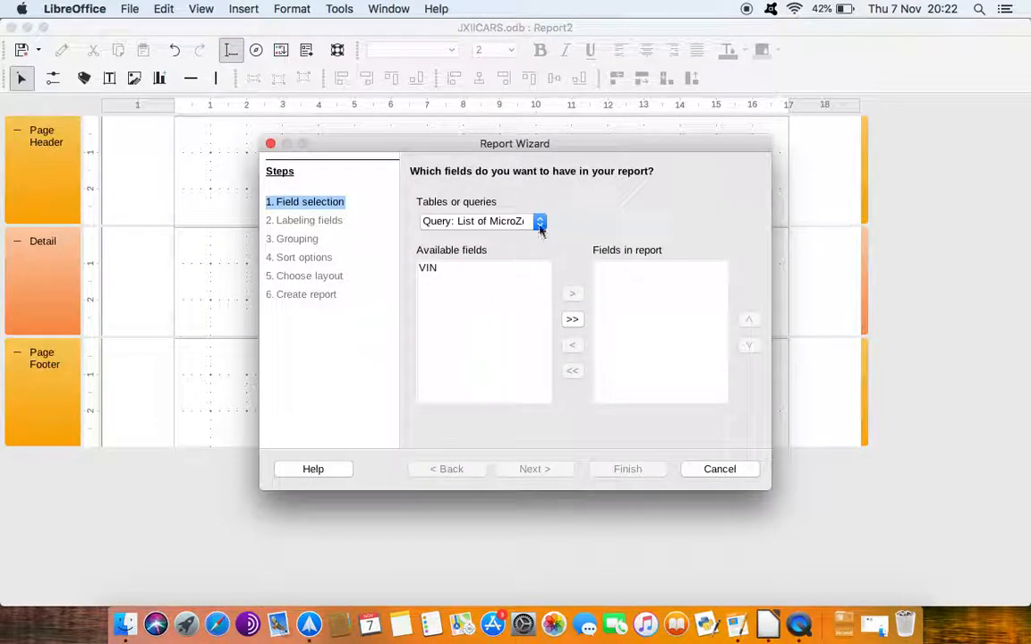
pyautogui.click(540, 228)
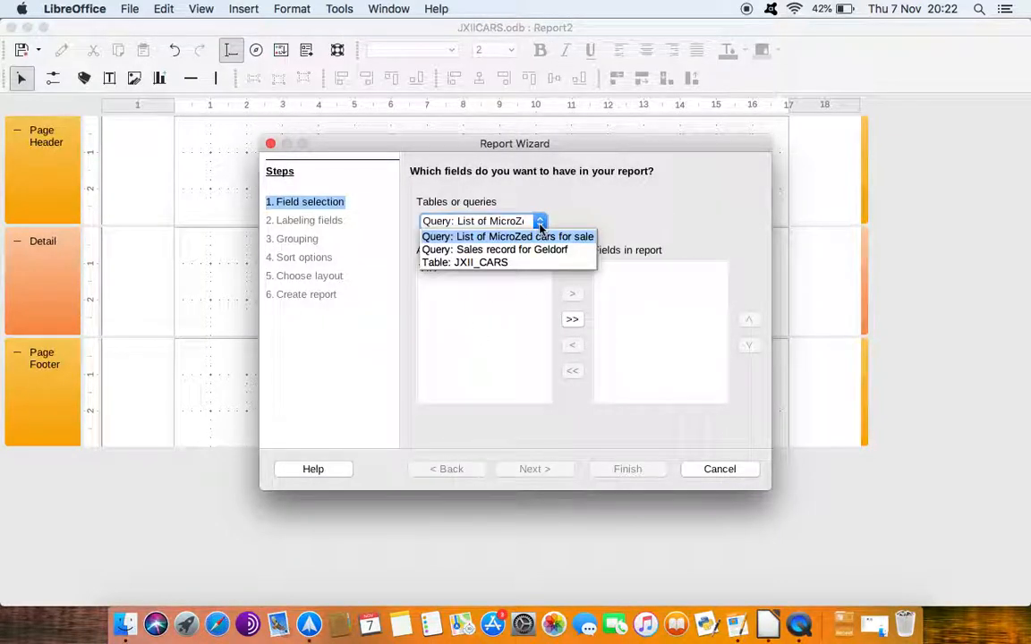
pyautogui.click(536, 251)
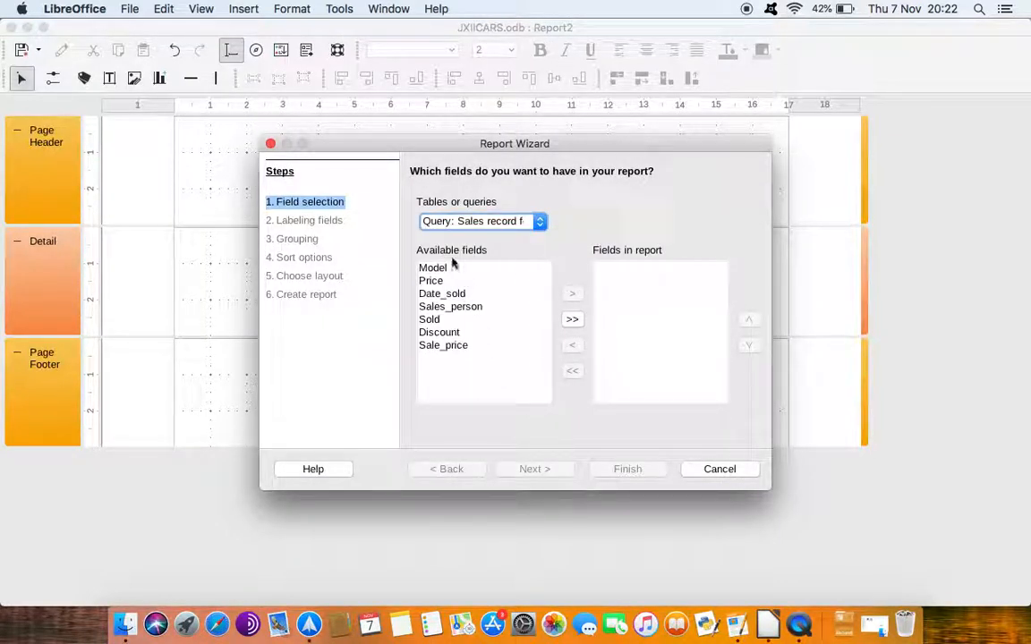
pyautogui.click(573, 324)
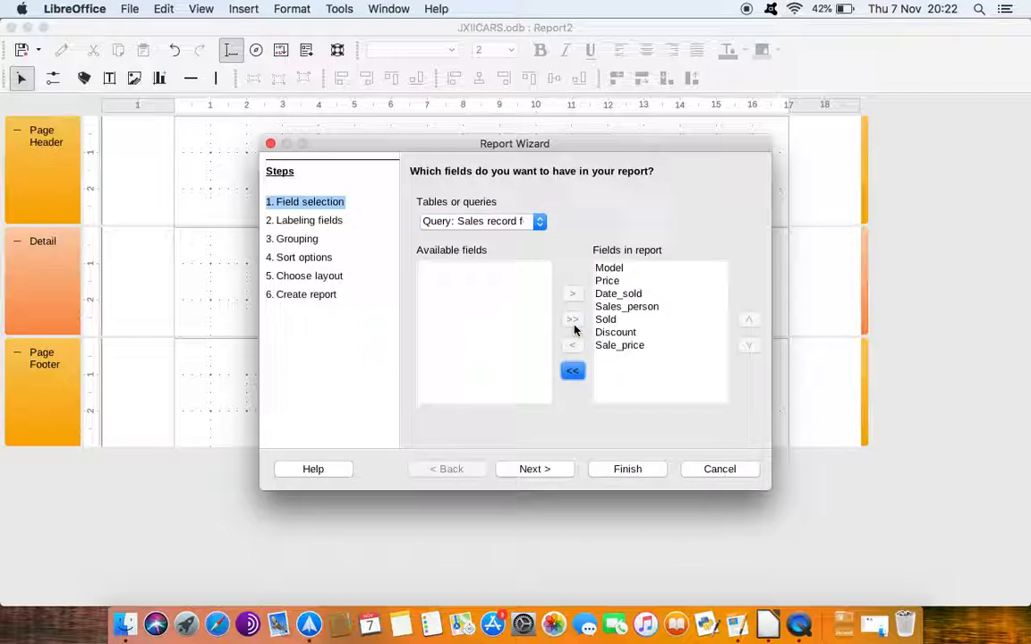
# - Create the dynamic report with default labels, no grouping or sorting, and a tabular layout in portrait orientation
pyautogui.click(546, 471)
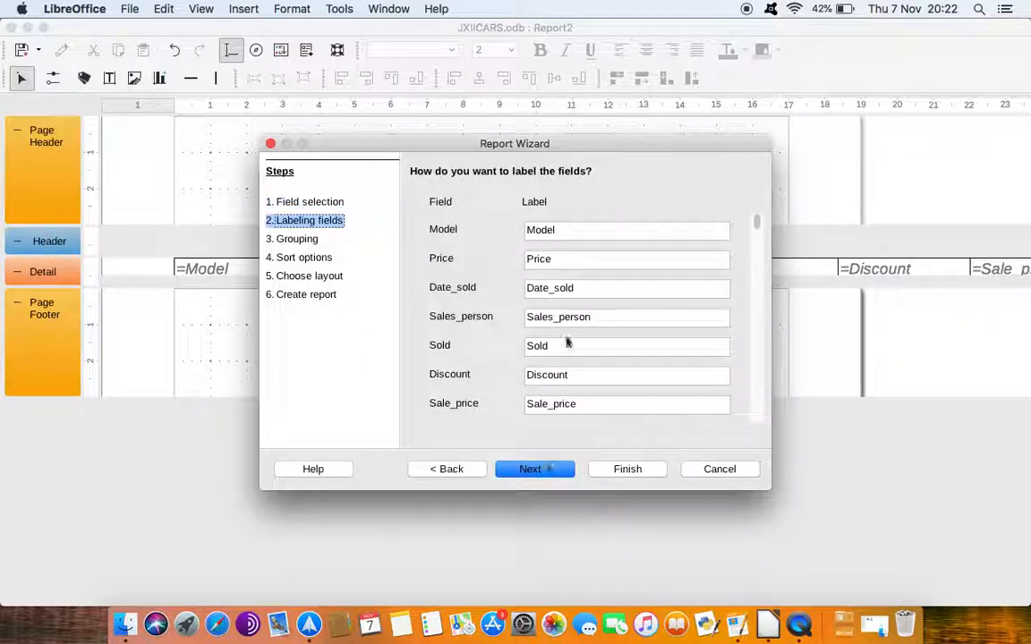
pyautogui.click(545, 471)
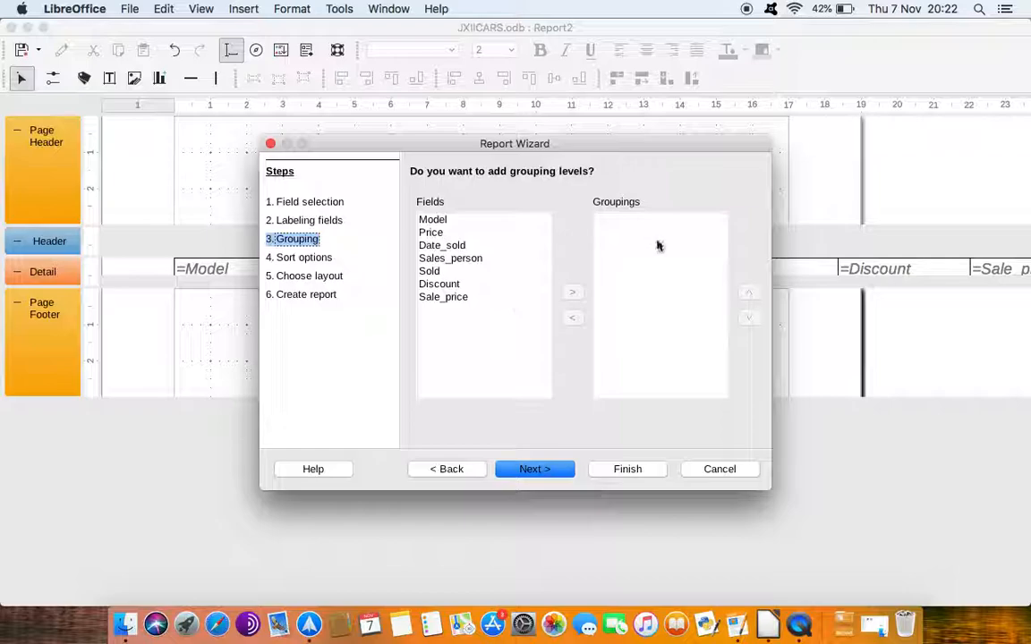
pyautogui.click(537, 469)
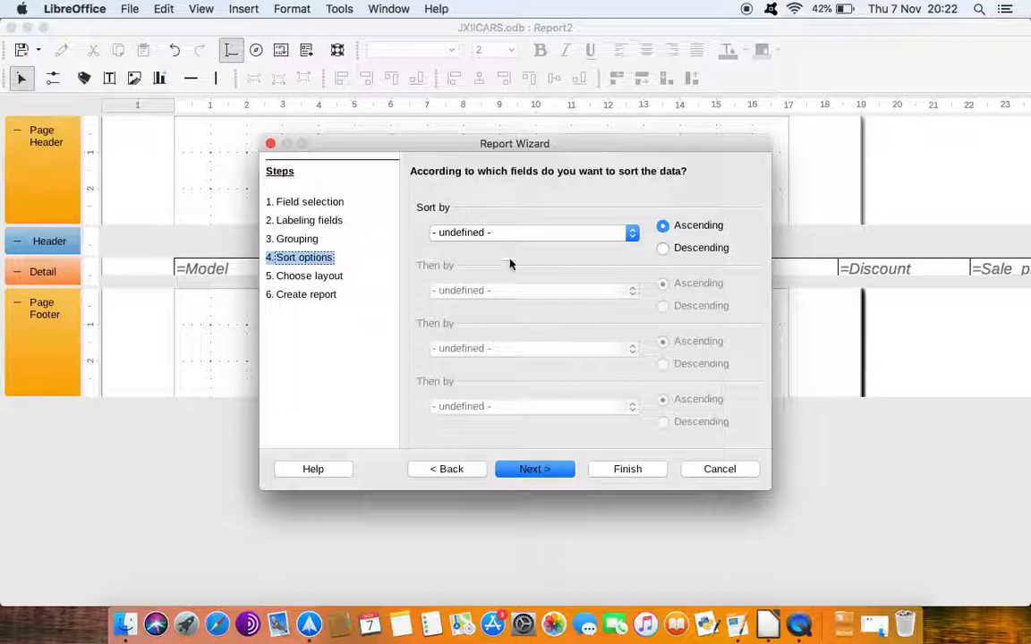
pyautogui.click(527, 479)
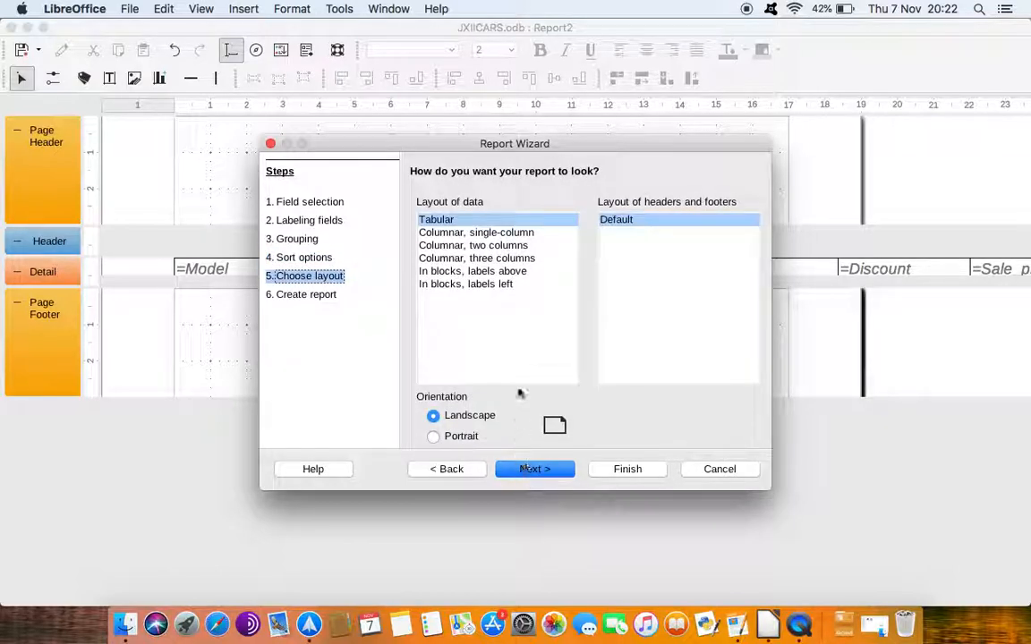
pyautogui.click(435, 439)
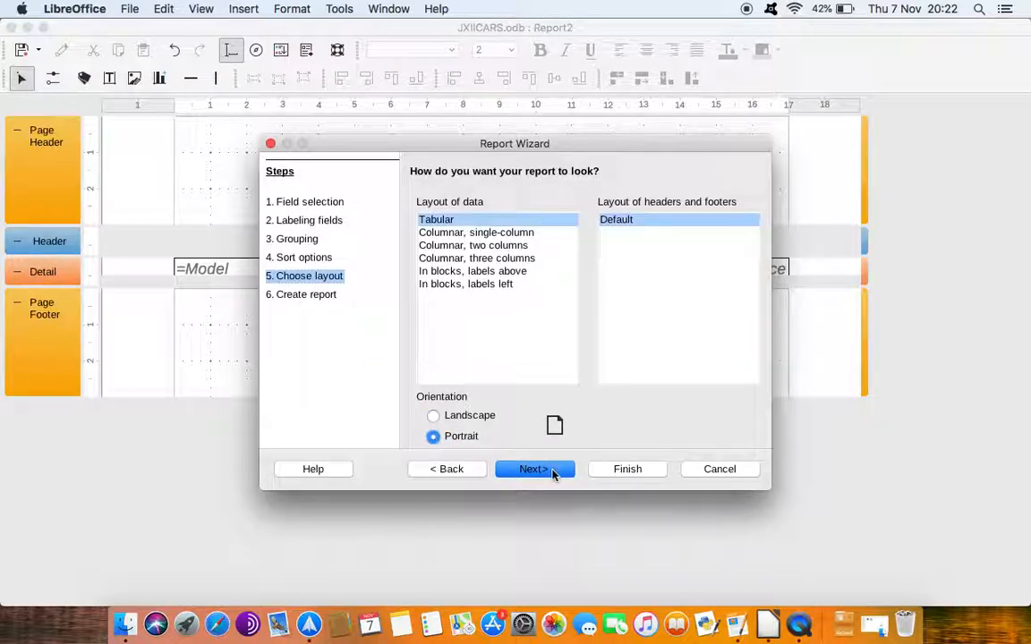
pyautogui.click(553, 473)
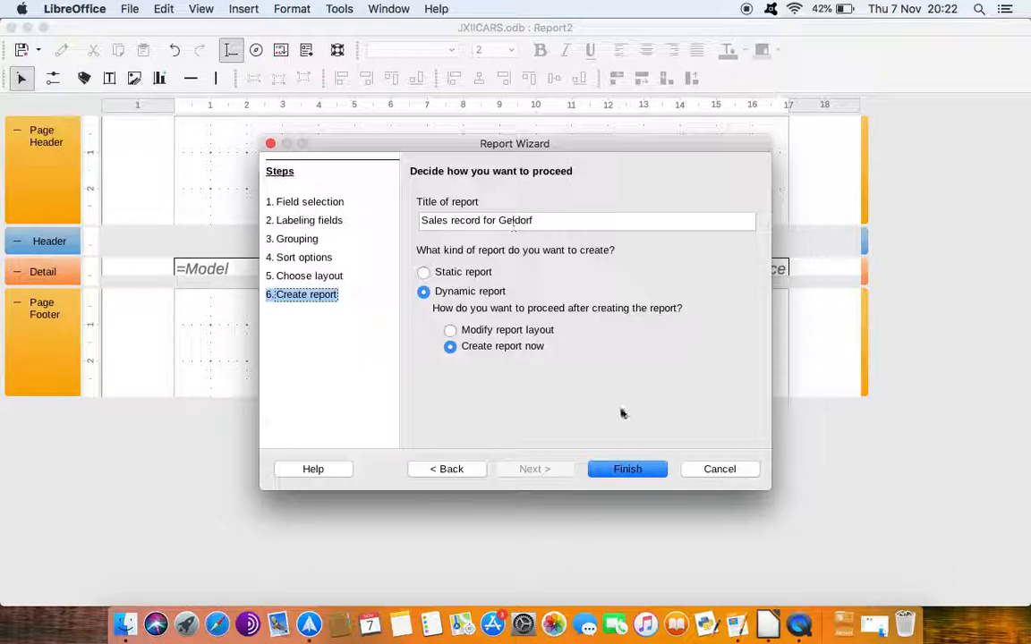
pyautogui.click(646, 472)
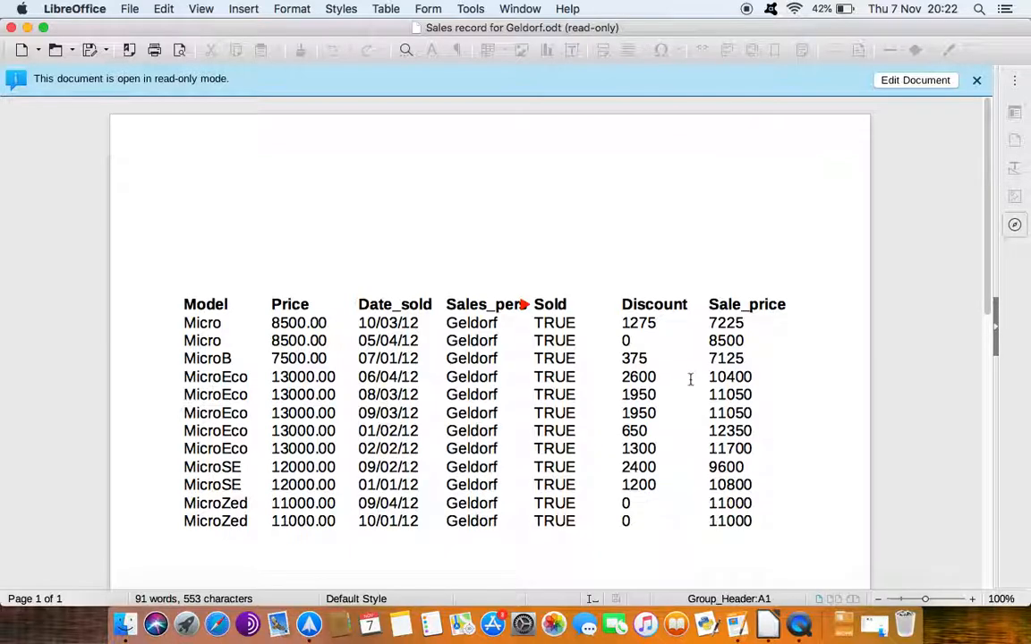
# - Review the generated sales report from top to bottom and close it
pyautogui.scroll(-5, 750, 456)
pyautogui.scroll(3, 750, 454)
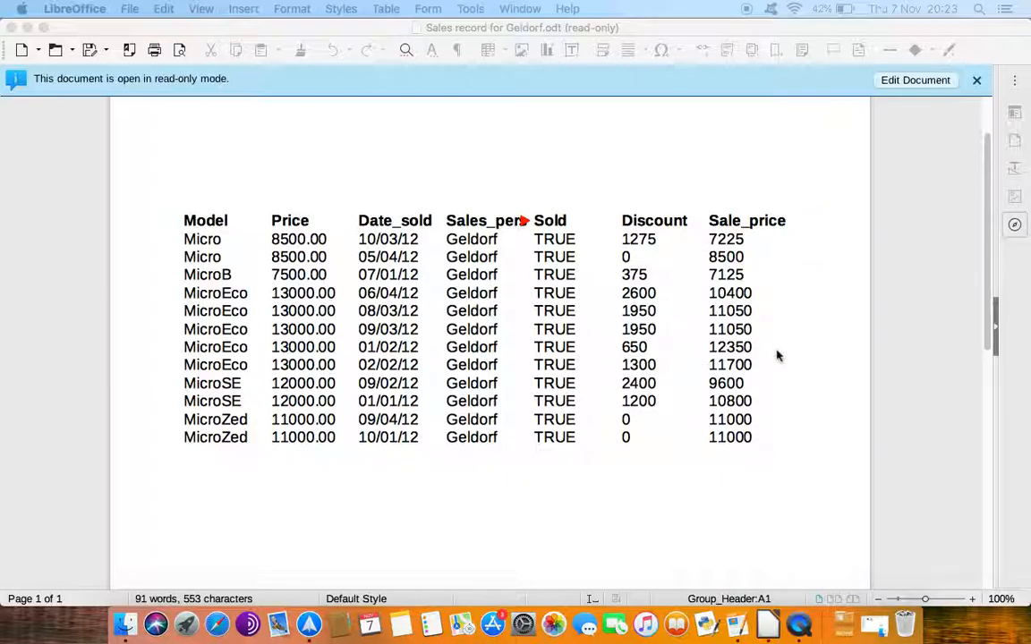
pyautogui.click(11, 29)
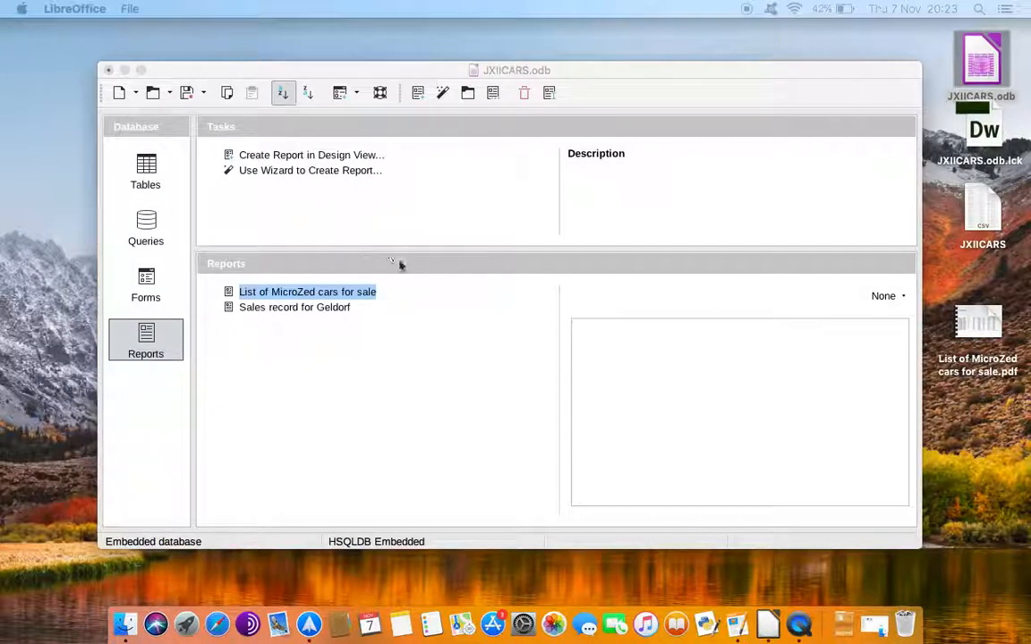
# - Open the salesperson's sales record report for editing in design view
pyautogui.rightClick(295, 311)
pyautogui.click(272, 307)
pyautogui.rightClick(273, 309)
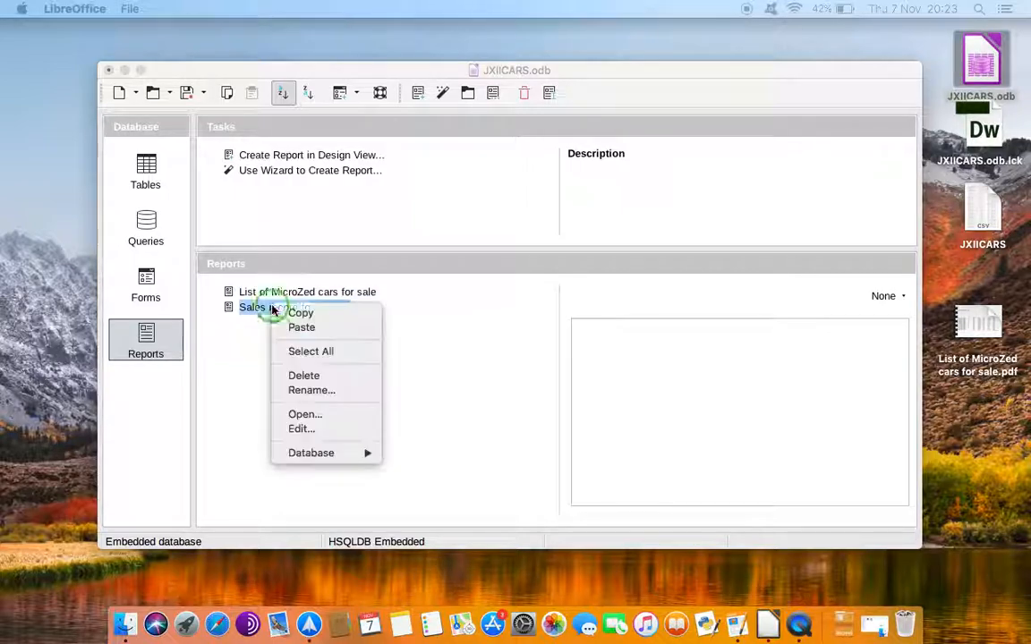
pyautogui.click(304, 430)
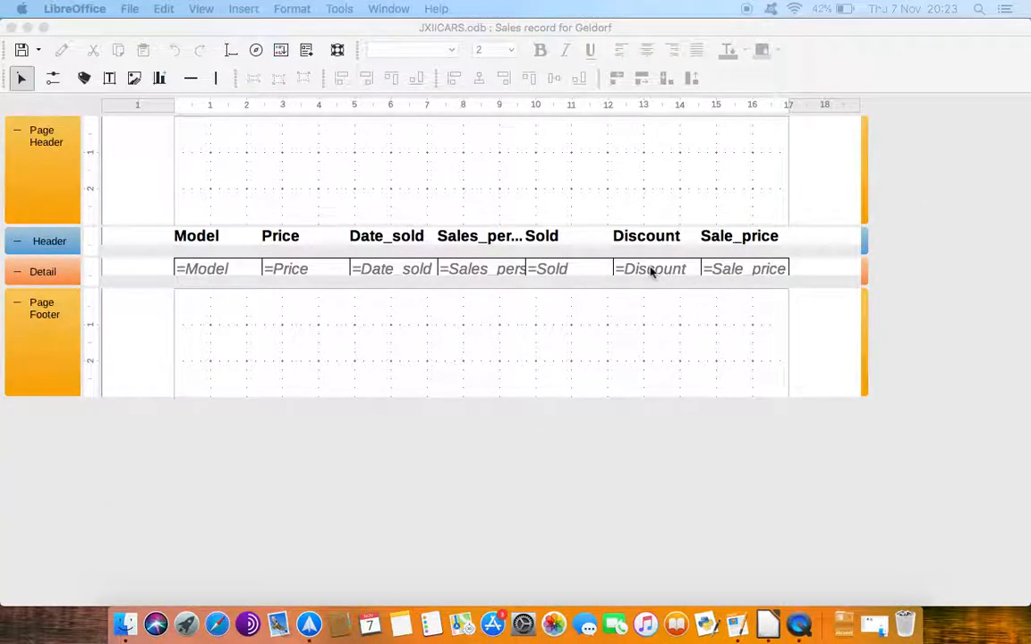
# - Format the Discount field in the Detail section as EUR € English (Ireland) currency with two decimal places
pyautogui.click(654, 271)
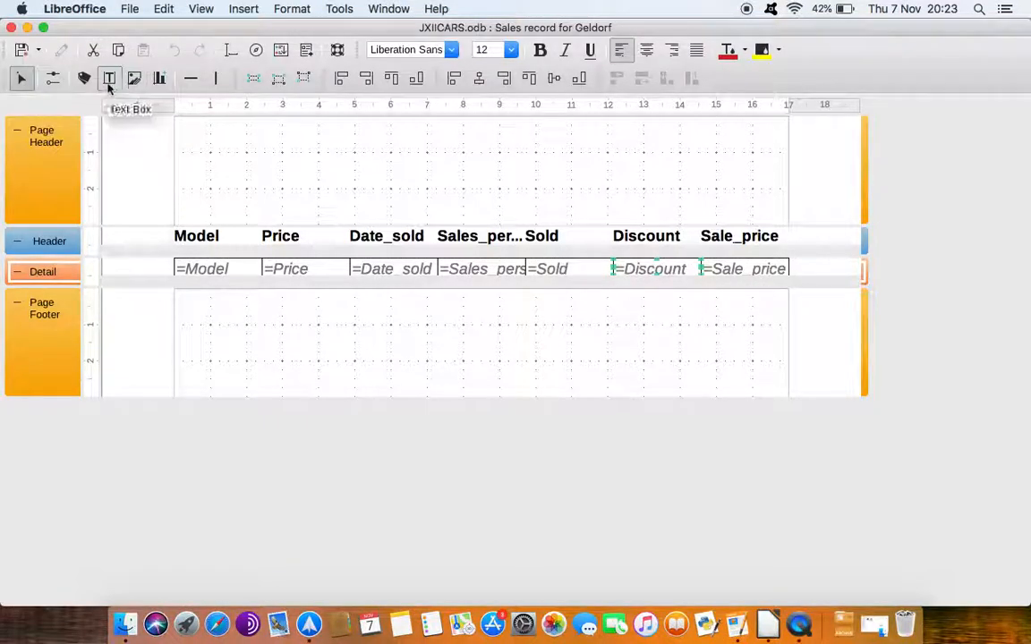
pyautogui.click(53, 81)
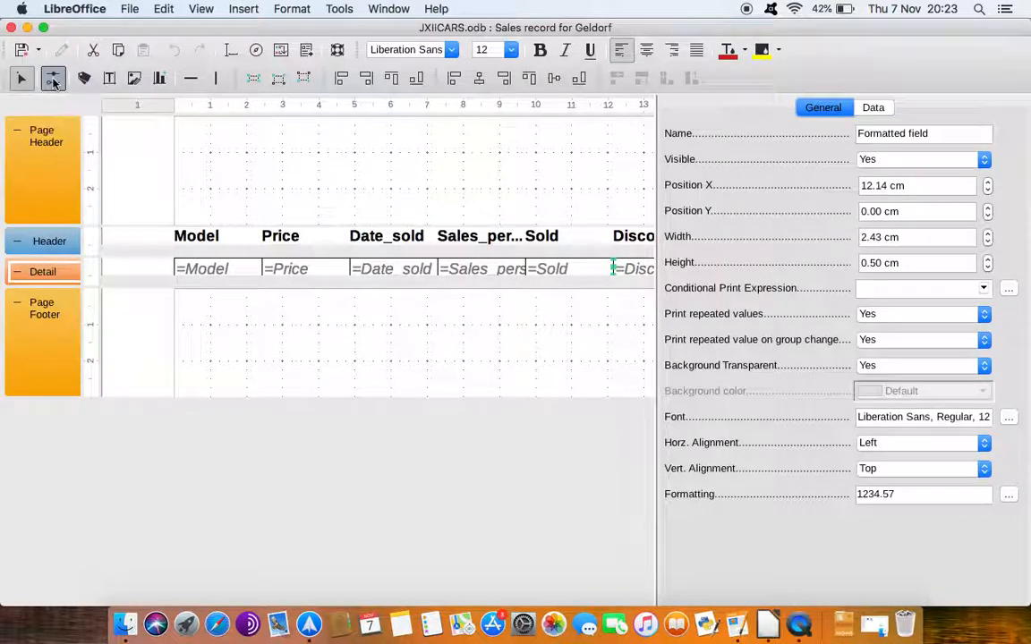
pyautogui.click(53, 80)
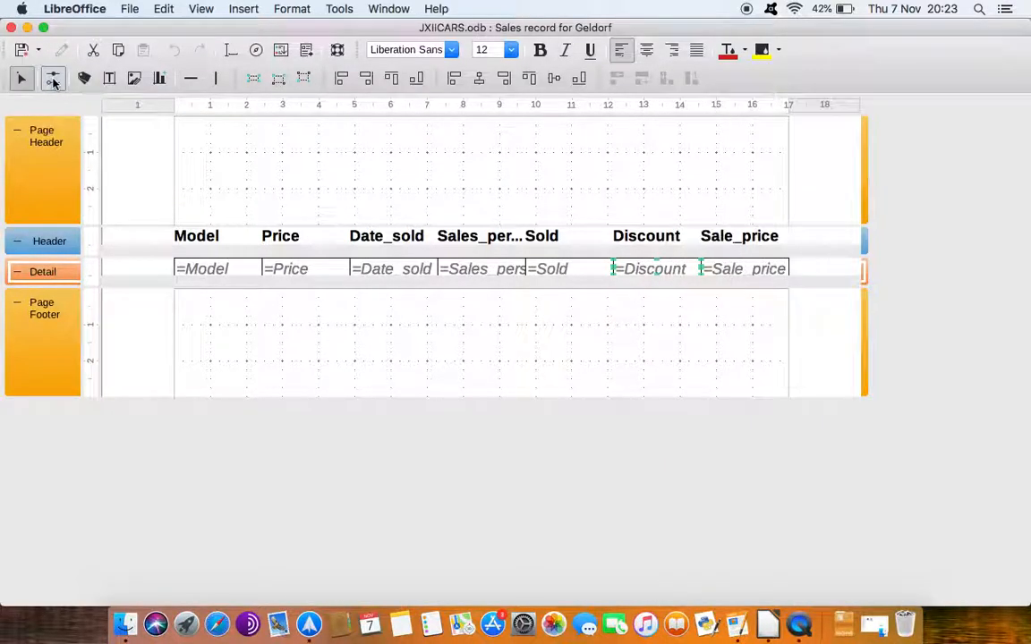
pyautogui.doubleClick(647, 270)
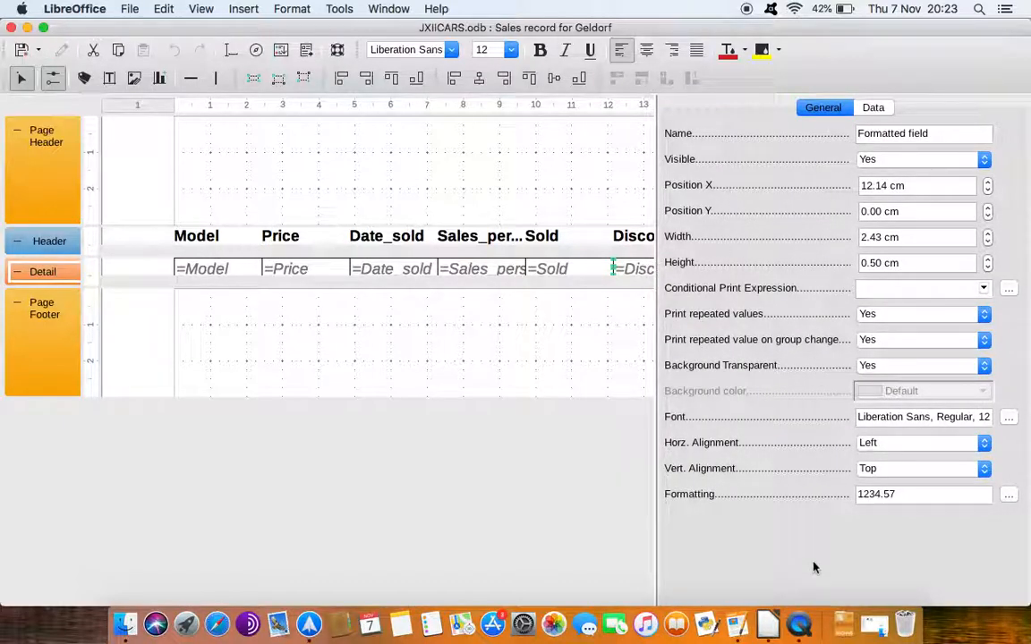
pyautogui.click(1006, 496)
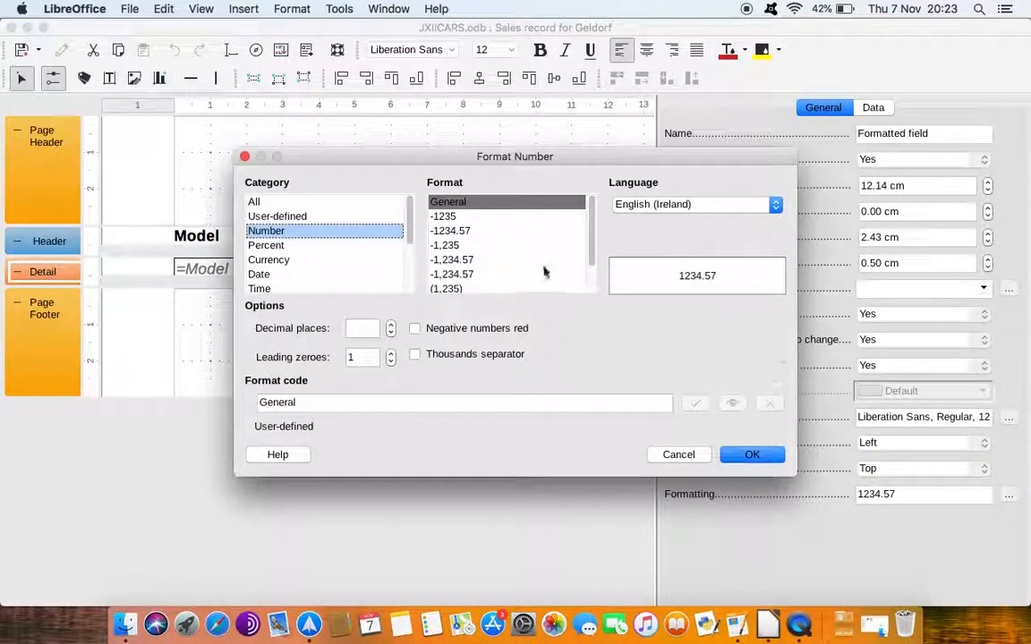
pyautogui.click(272, 261)
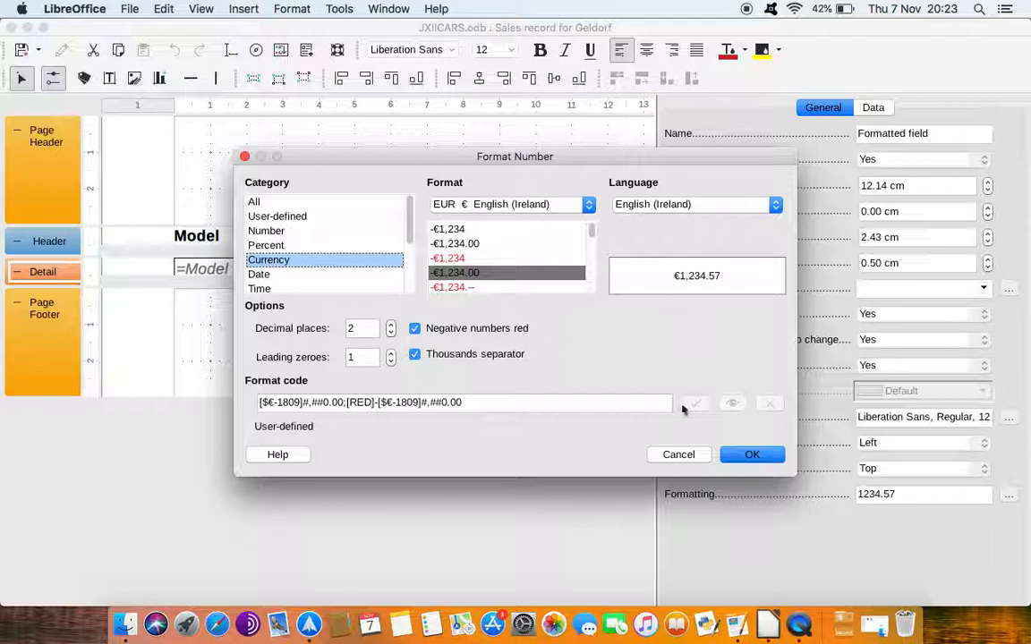
pyautogui.click(758, 454)
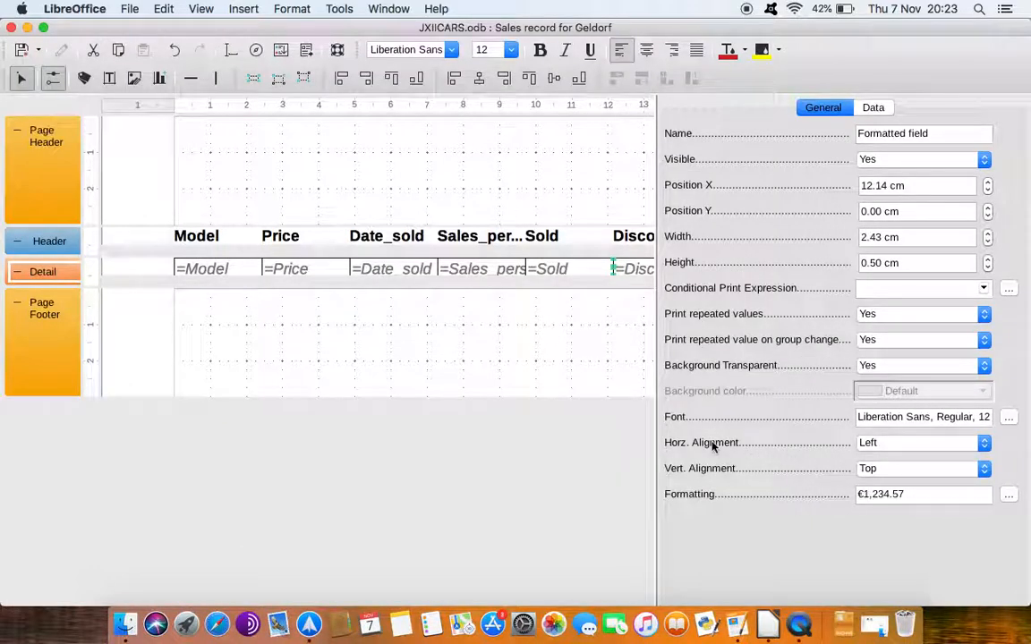
# - Right-align the Discount field in the Detail section and its Discount label in the Header section
pyautogui.click(984, 442)
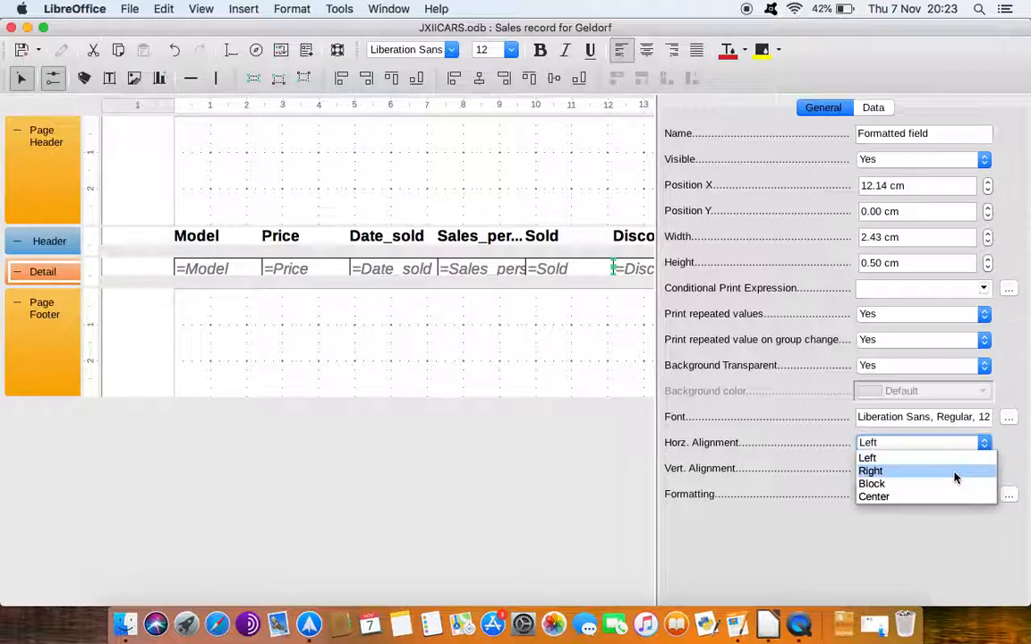
pyautogui.click(954, 474)
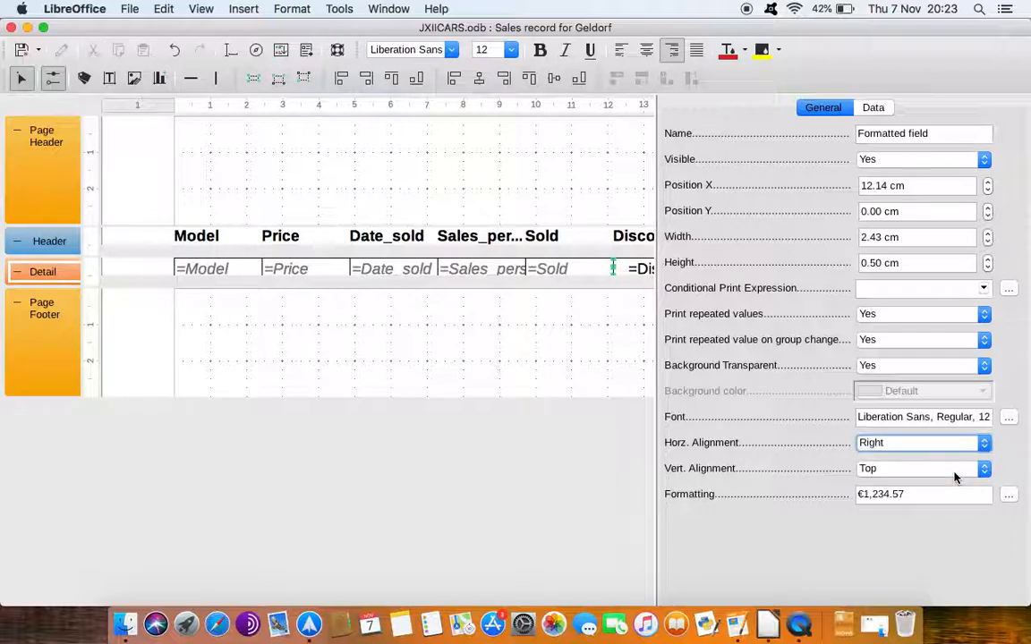
pyautogui.click(636, 236)
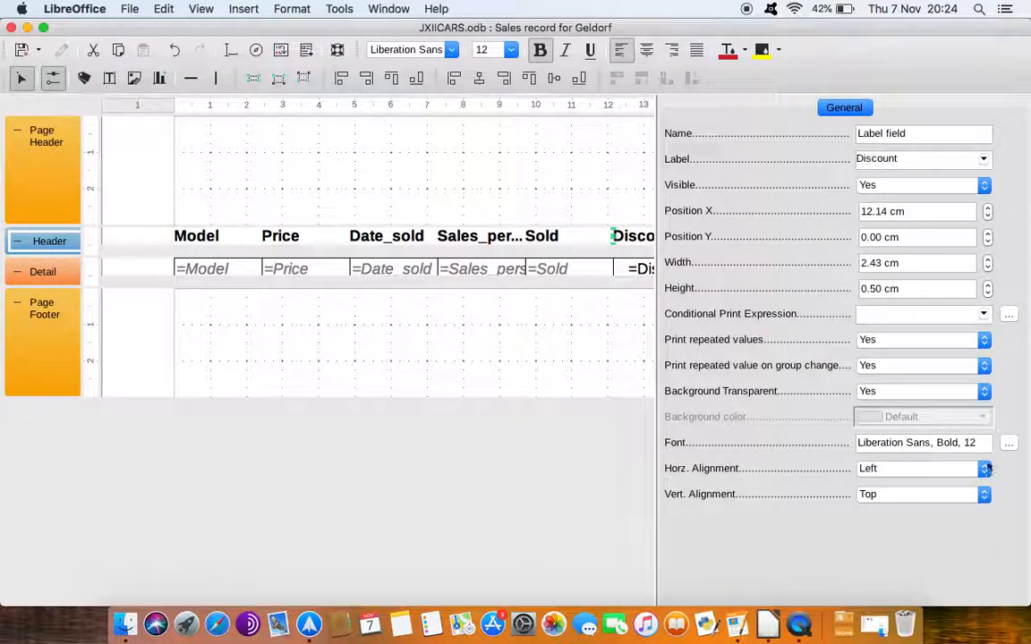
pyautogui.click(985, 469)
pyautogui.click(964, 499)
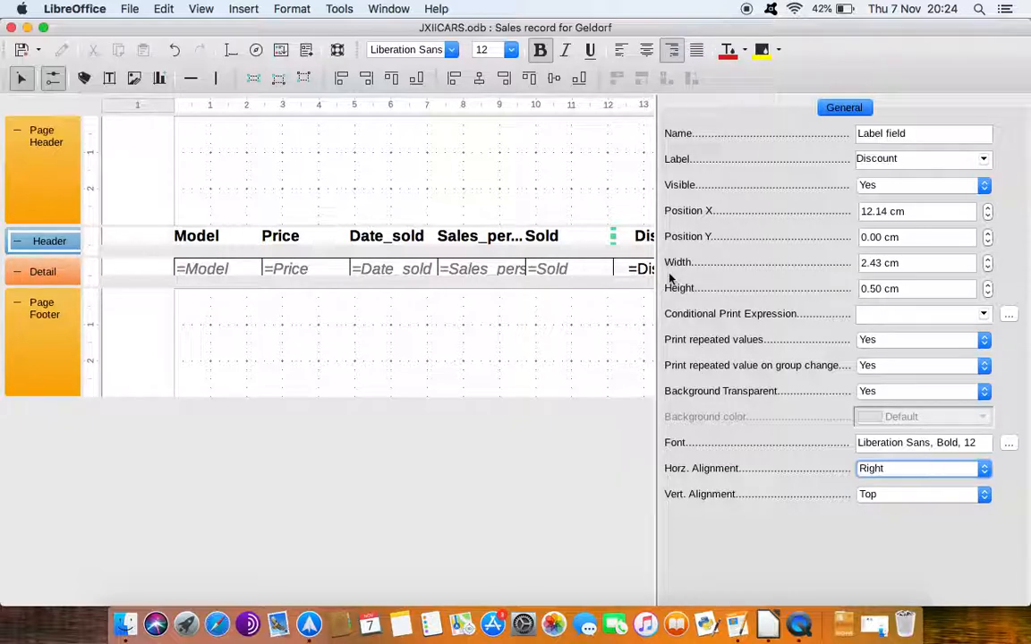
# - Right-align the Sale_price label and field, and format the field as EUR € English (Ireland) currency with two decimal places
pyautogui.hscroll(5, 600, 346)
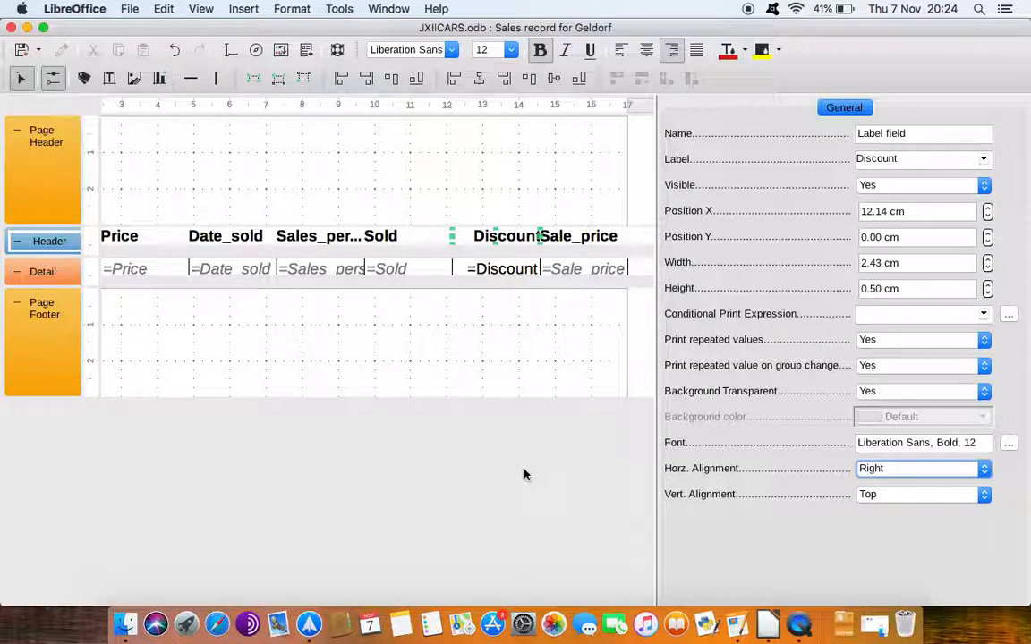
pyautogui.click(581, 239)
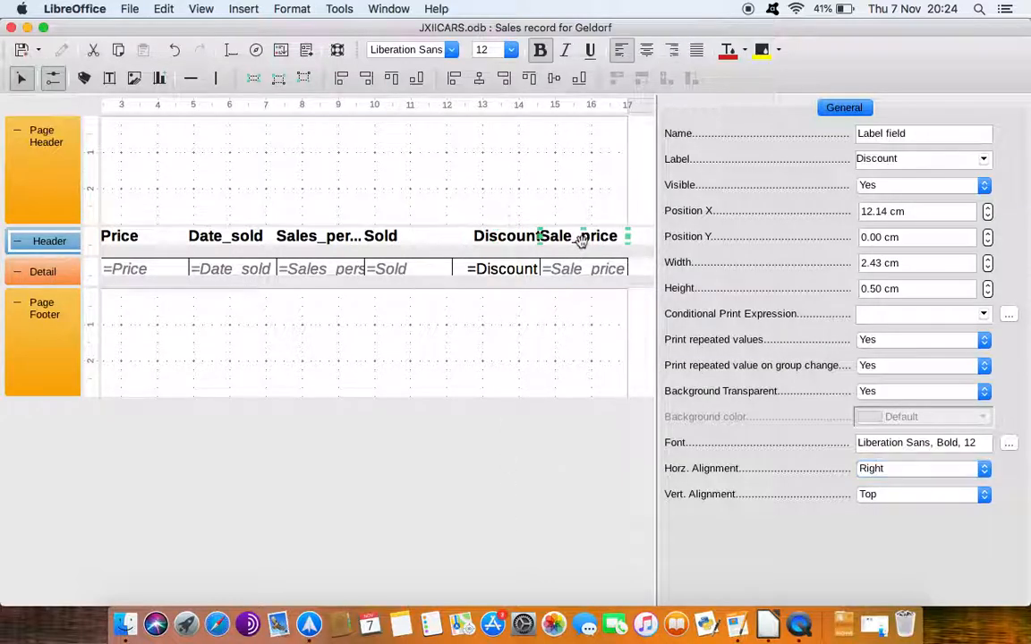
pyautogui.click(672, 51)
pyautogui.click(591, 268)
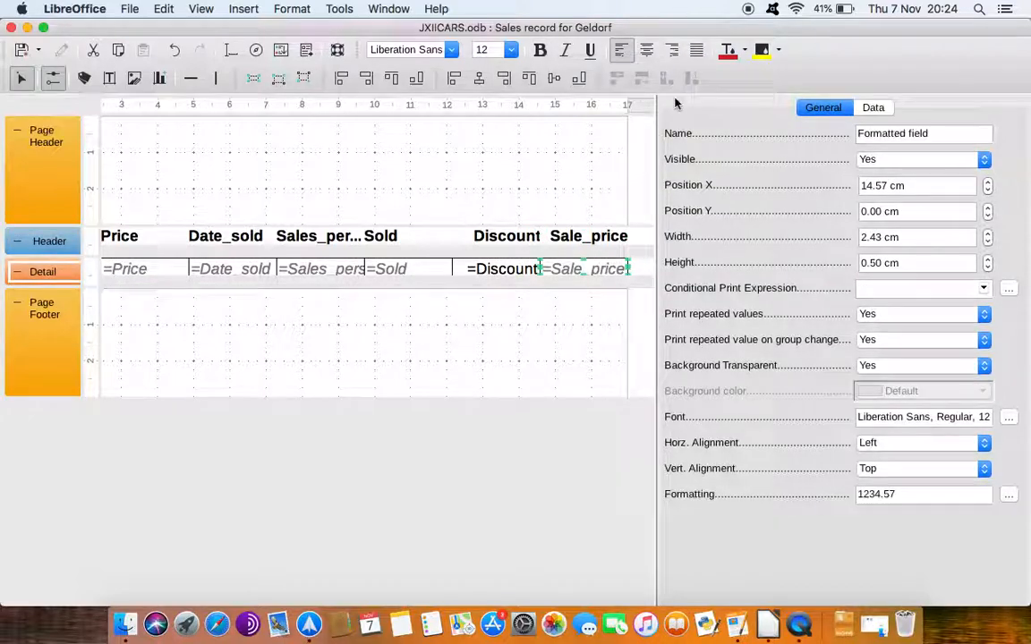
pyautogui.click(673, 51)
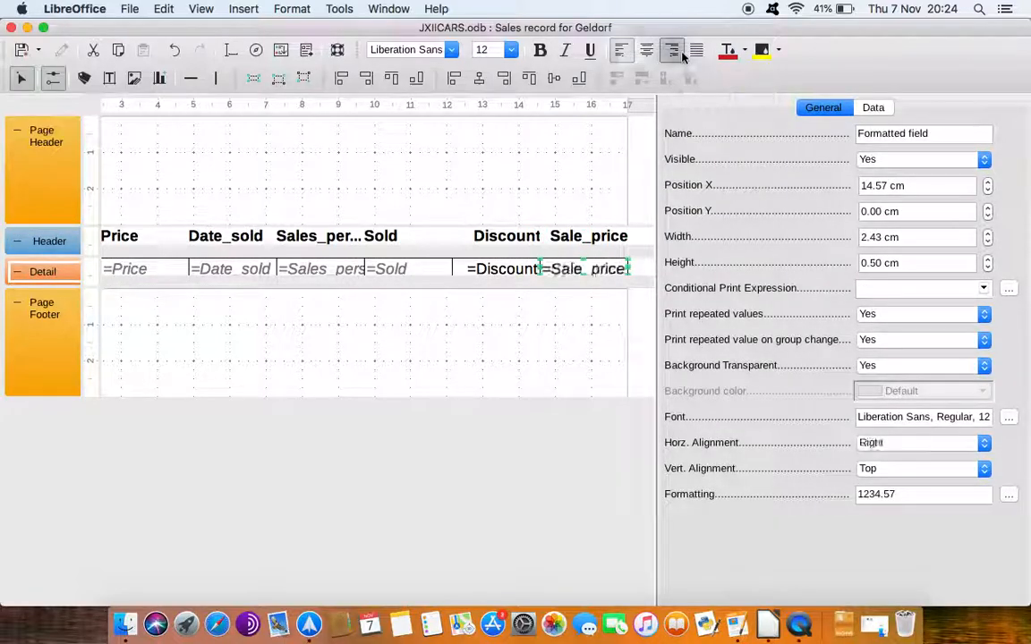
pyautogui.click(1008, 496)
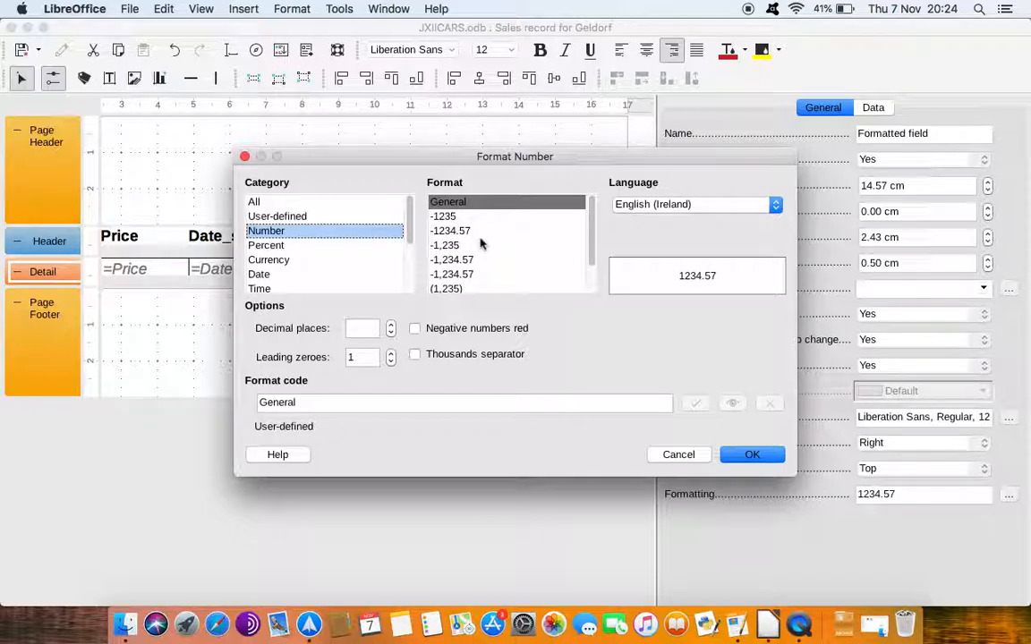
pyautogui.click(267, 260)
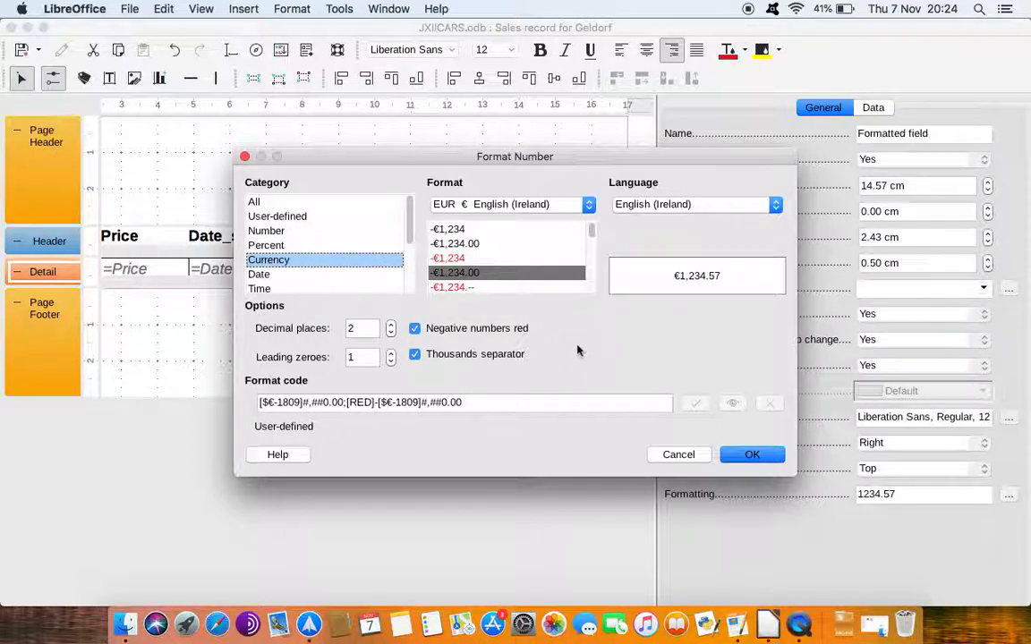
pyautogui.click(752, 455)
# - Right-align the Price field in the Detail section and its Price label in the Header section
pyautogui.hscroll(-3, 346, 331)
pyautogui.hscroll(-3, 345, 331)
pyautogui.click(270, 268)
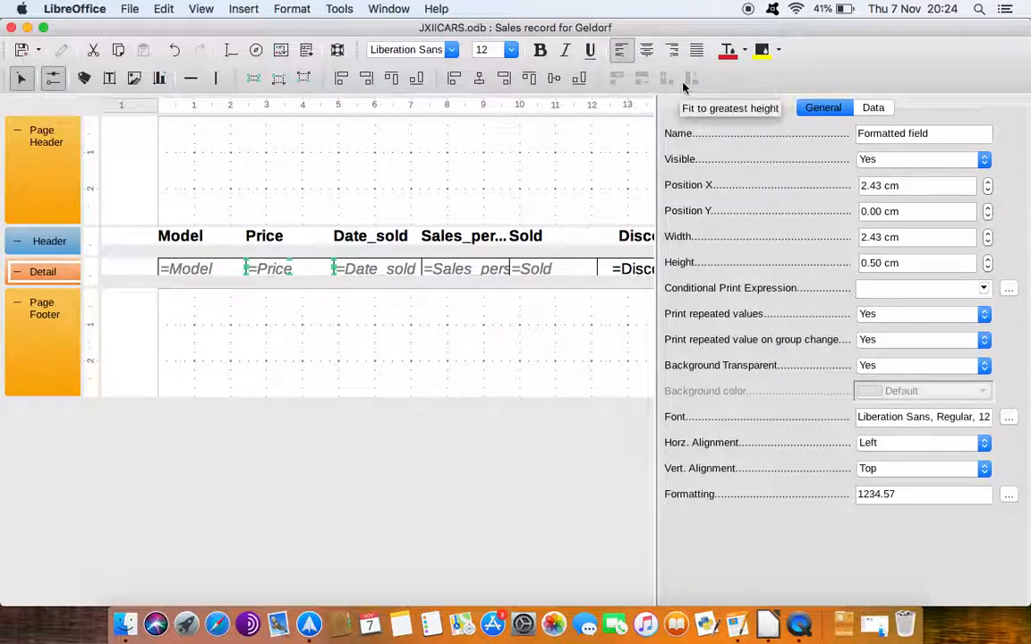
pyautogui.click(673, 52)
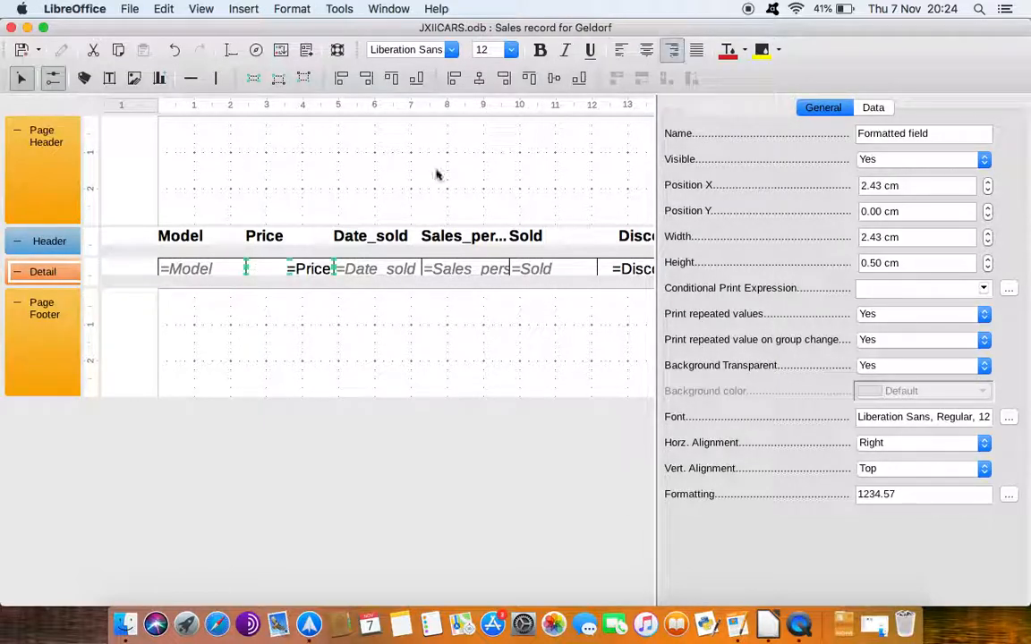
pyautogui.click(285, 237)
pyautogui.click(673, 51)
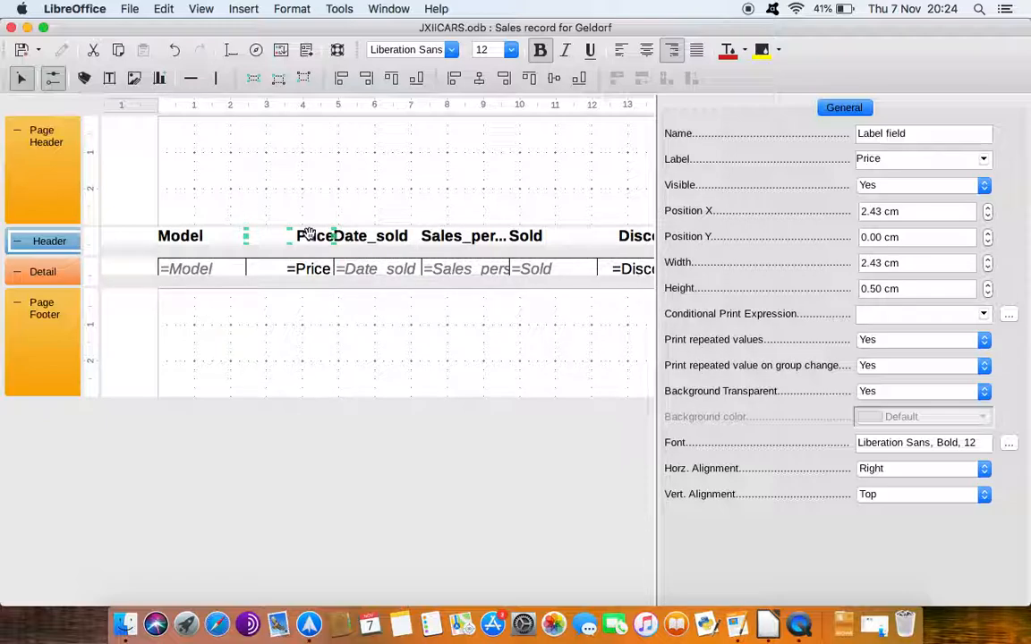
# - Format the Price field in the Detail section as EUR € English (Ireland) currency with two decimal places
pyautogui.click(306, 267)
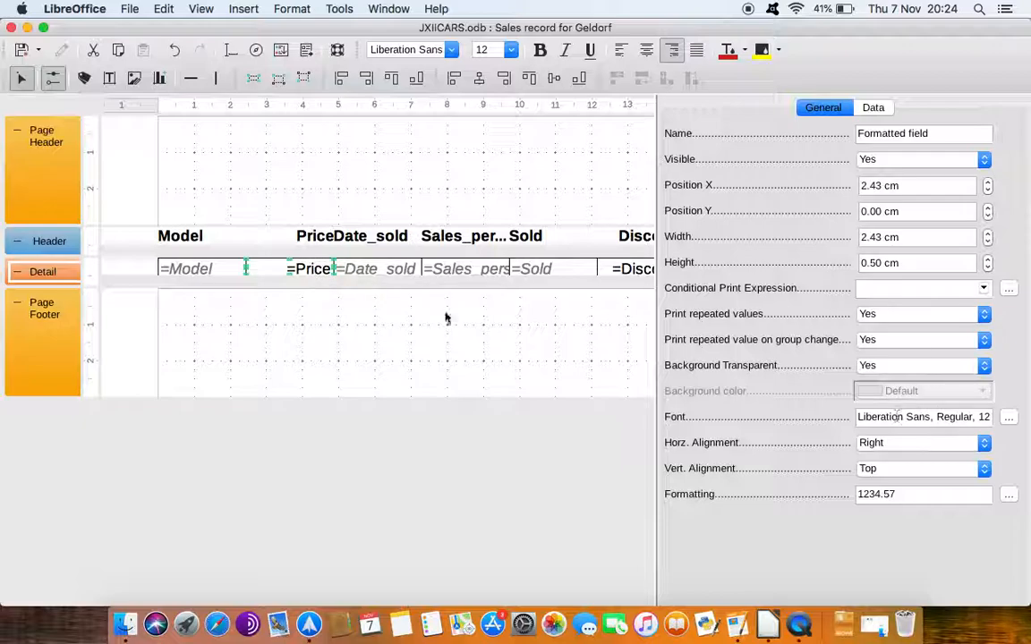
pyautogui.click(1008, 495)
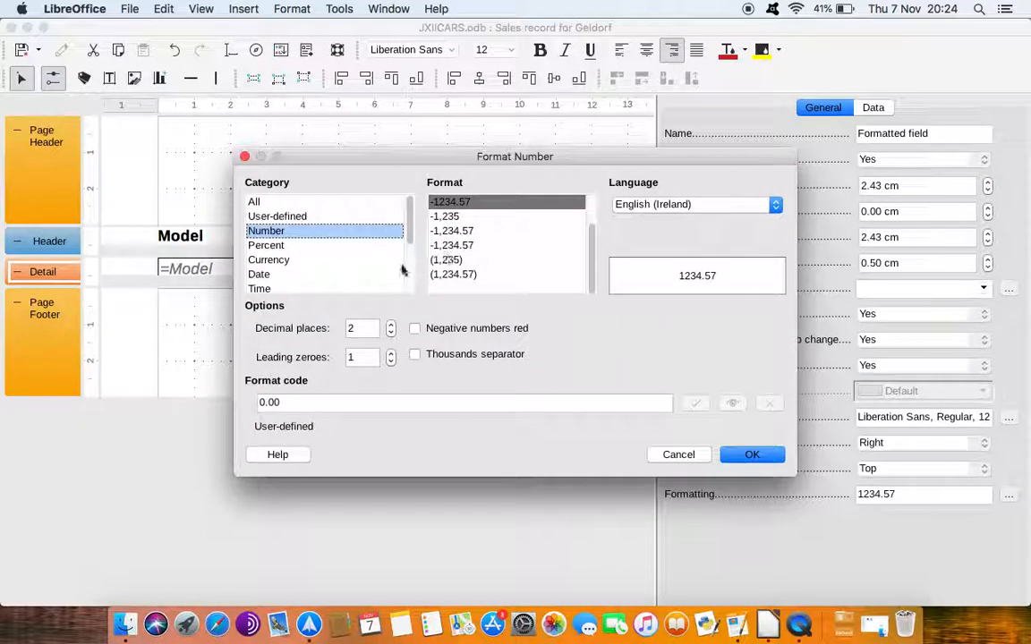
pyautogui.click(315, 259)
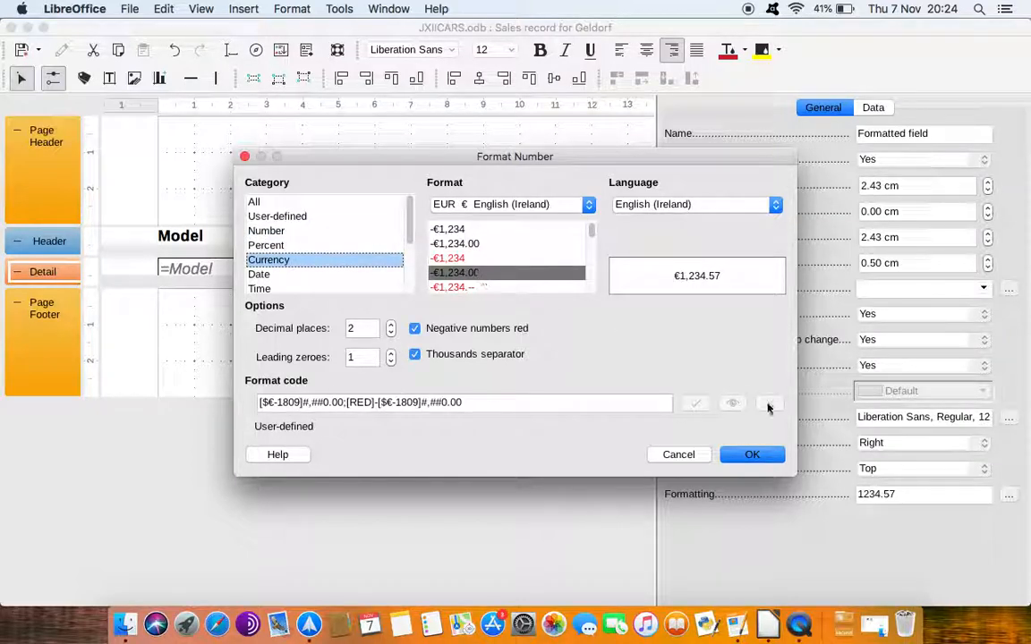
pyautogui.click(765, 456)
pyautogui.click(337, 235)
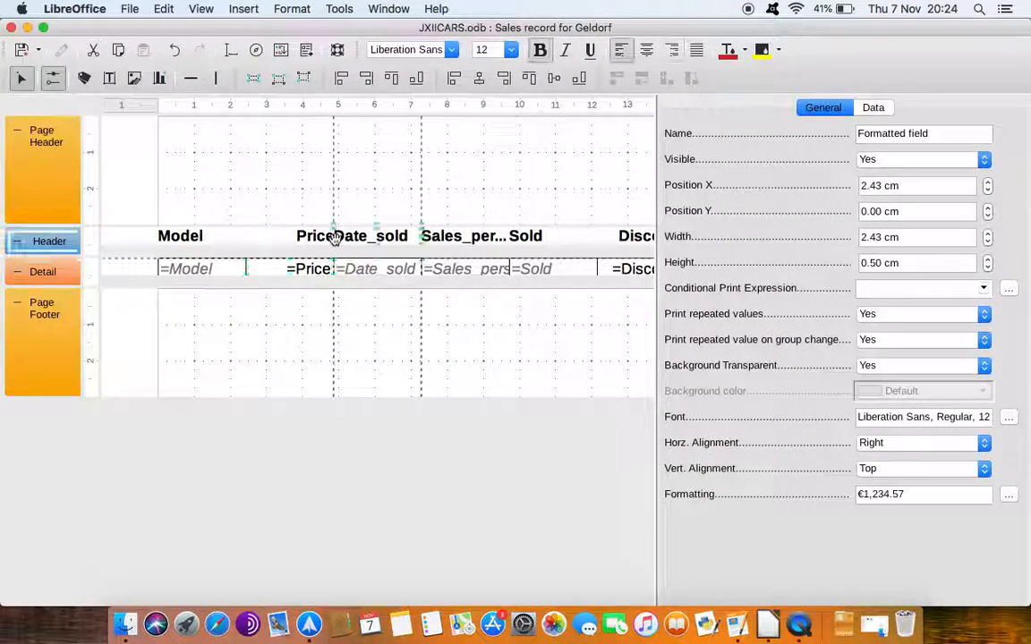
pyautogui.click(311, 237)
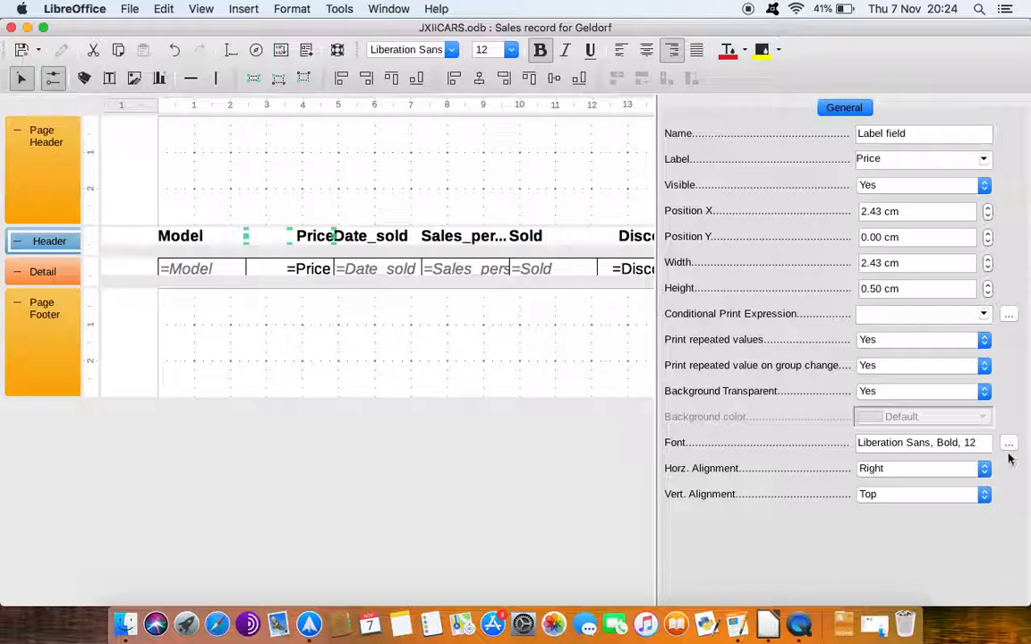
# - Run the report to check the currency formatting and column alignment, and close the output
pyautogui.click(331, 315)
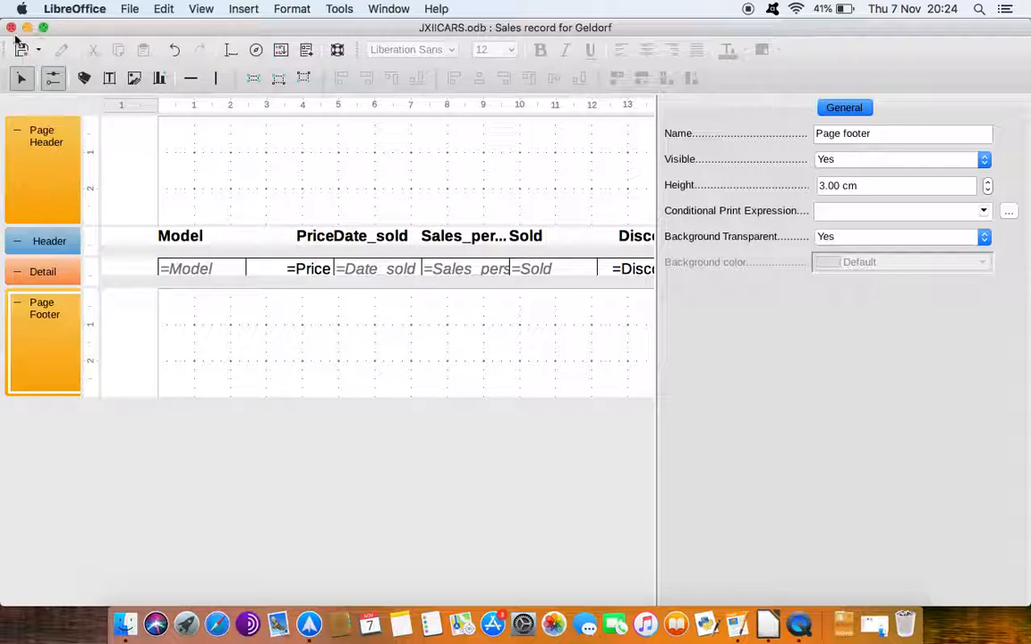
pyautogui.click(307, 52)
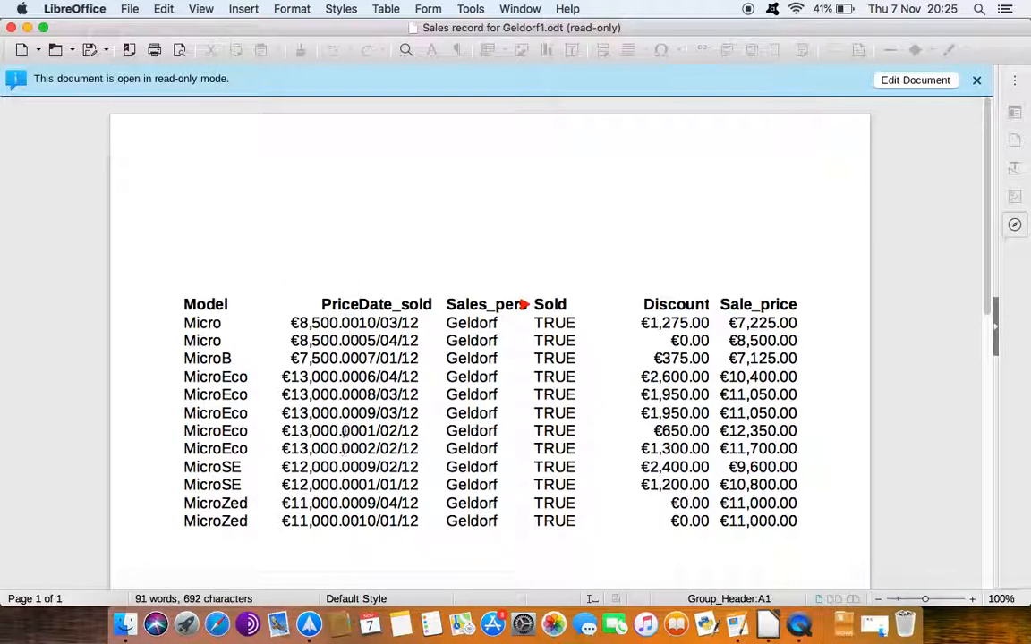
pyautogui.click(11, 28)
# - Narrow the Price label to about 1.36 cm at X 3.00 cm and the Price field to about 1.61 cm at X 2.75 cm
pyautogui.click(296, 236)
pyautogui.moveTo(306, 235)
pyautogui.mouseDown()
pyautogui.moveTo(261, 237)
pyautogui.moveTo(315, 234)
pyautogui.moveTo(296, 235)
pyautogui.mouseUp()
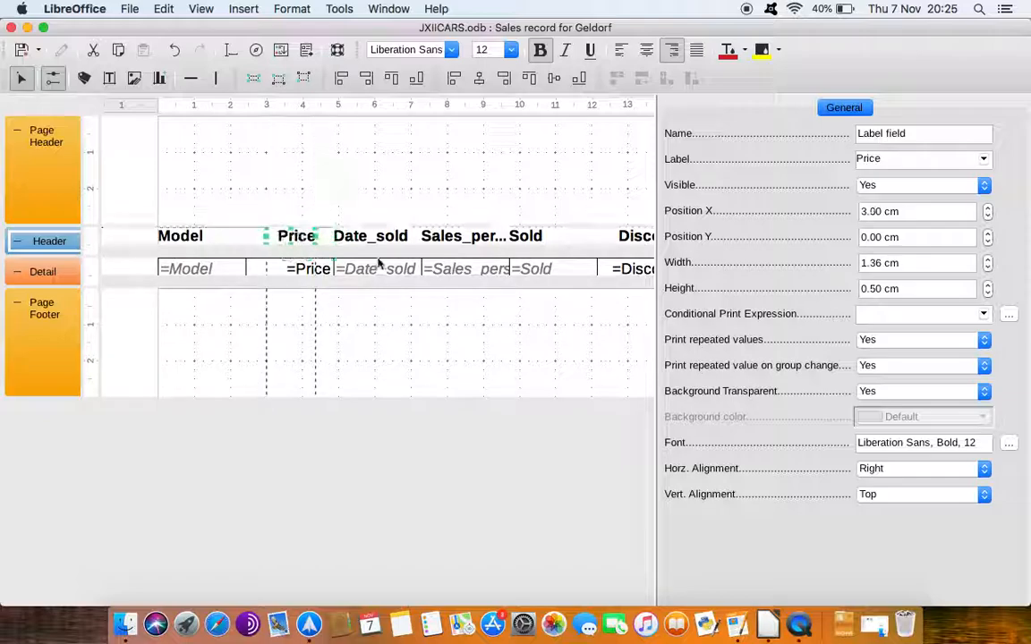
pyautogui.click(304, 270)
pyautogui.moveTo(244, 268); pyautogui.dragTo(309, 270)
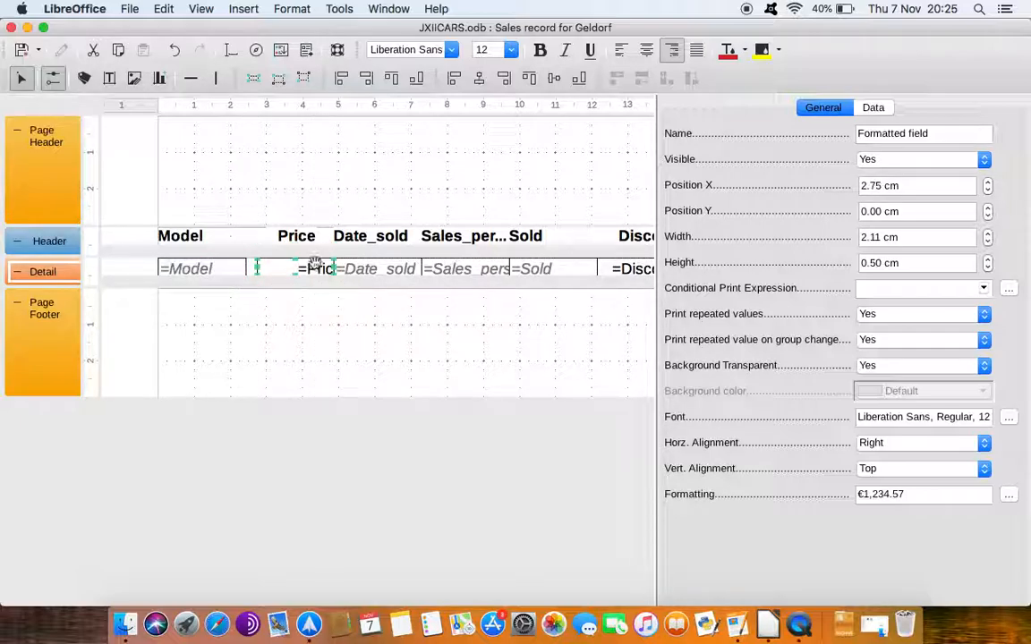
pyautogui.moveTo(255, 268); pyautogui.dragTo(288, 268)
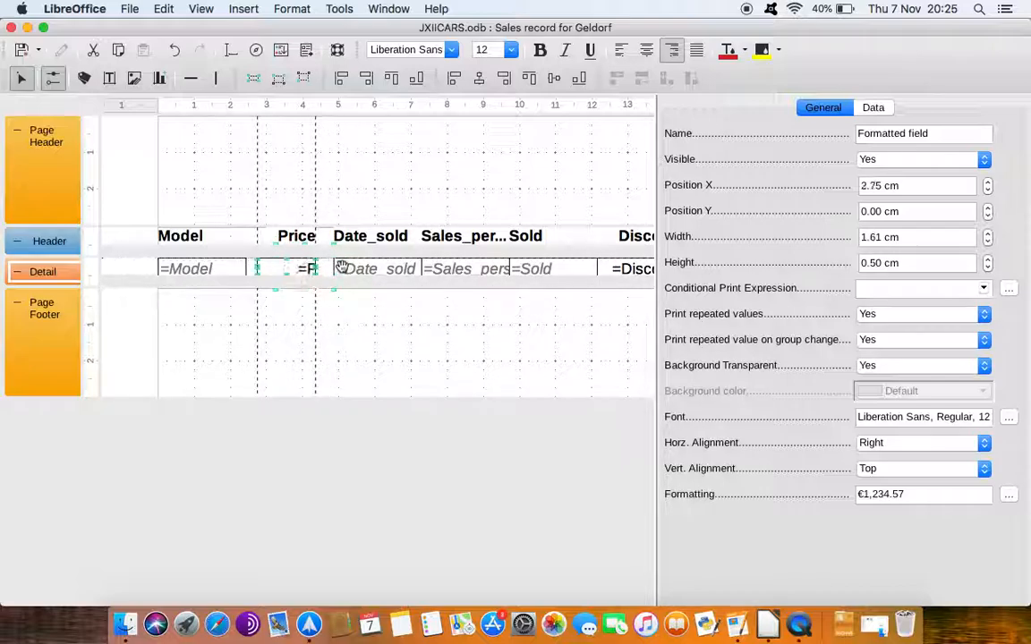
# - Save the report design and run the report again to examine the spacing of the Price column
pyautogui.click(24, 53)
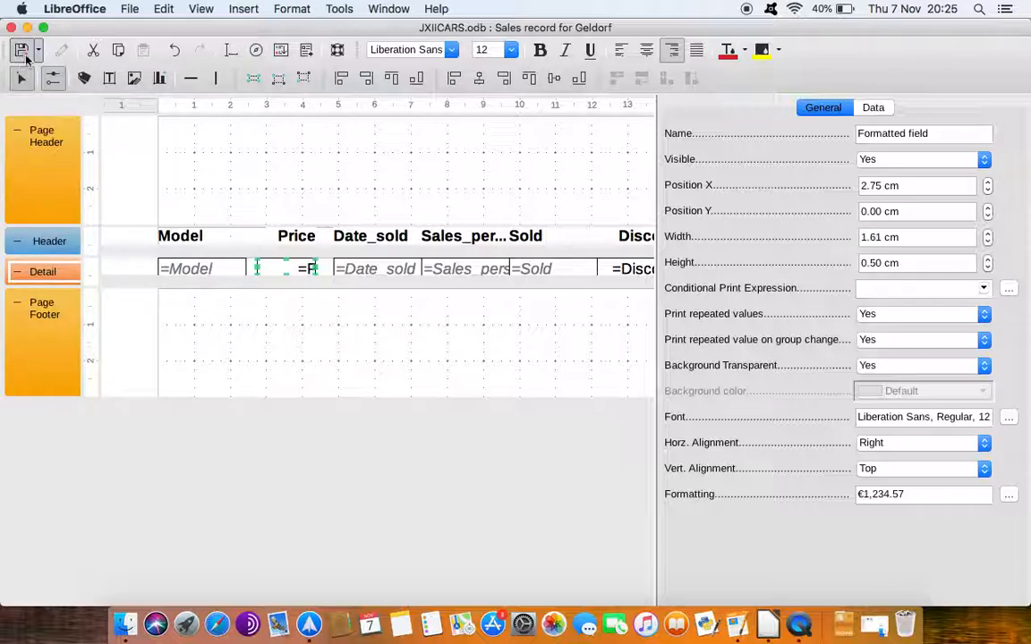
pyautogui.click(308, 56)
pyautogui.click(307, 55)
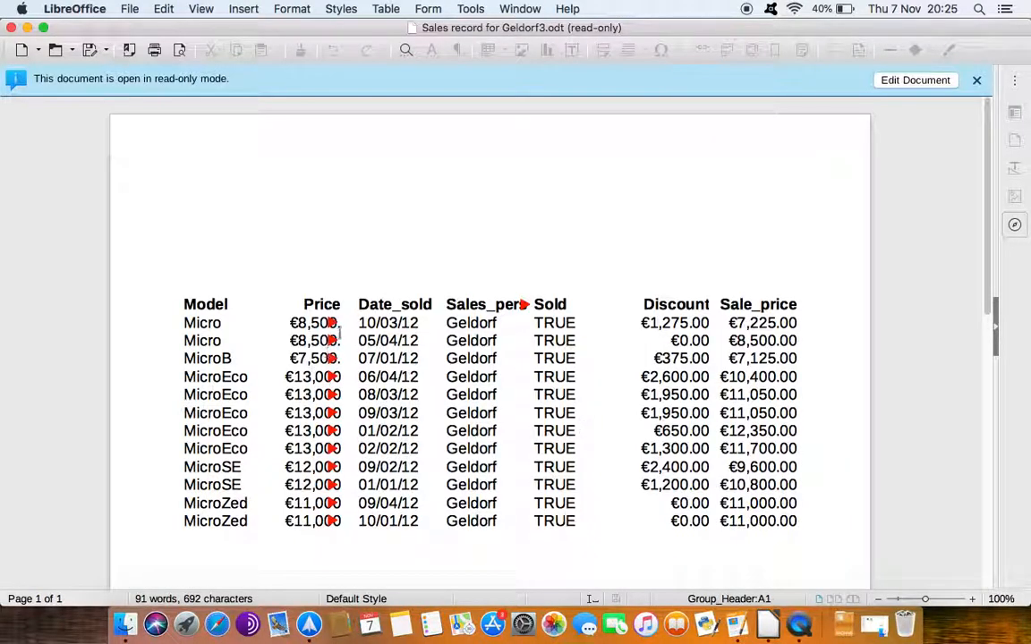
pyautogui.scroll(-3, 384, 421)
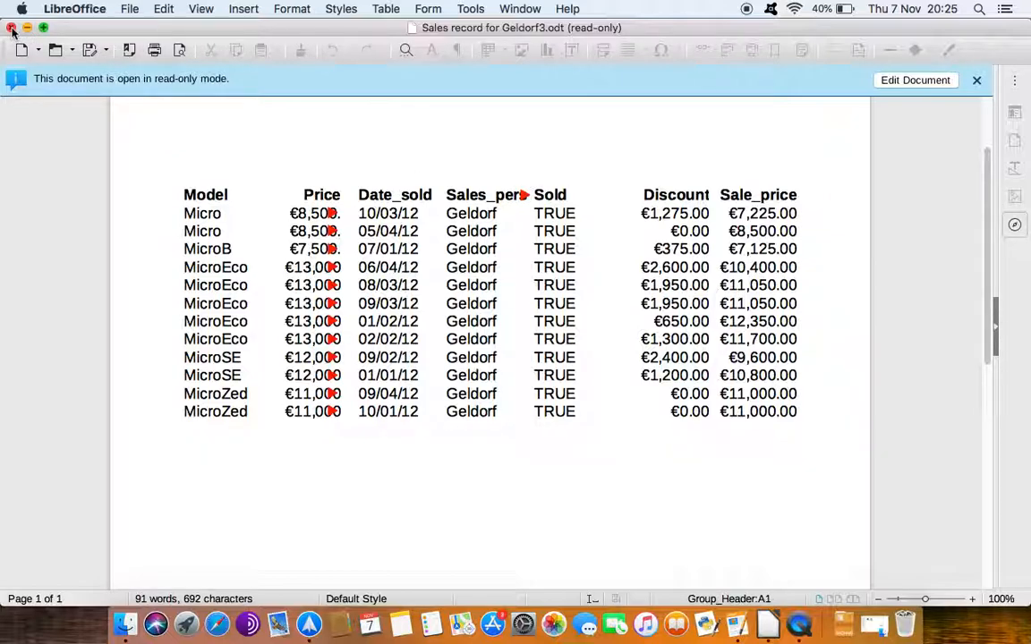
# - Inspect the Sales_person label's properties, hide the properties pane, and run the report again to check the column widths
pyautogui.click(11, 28)
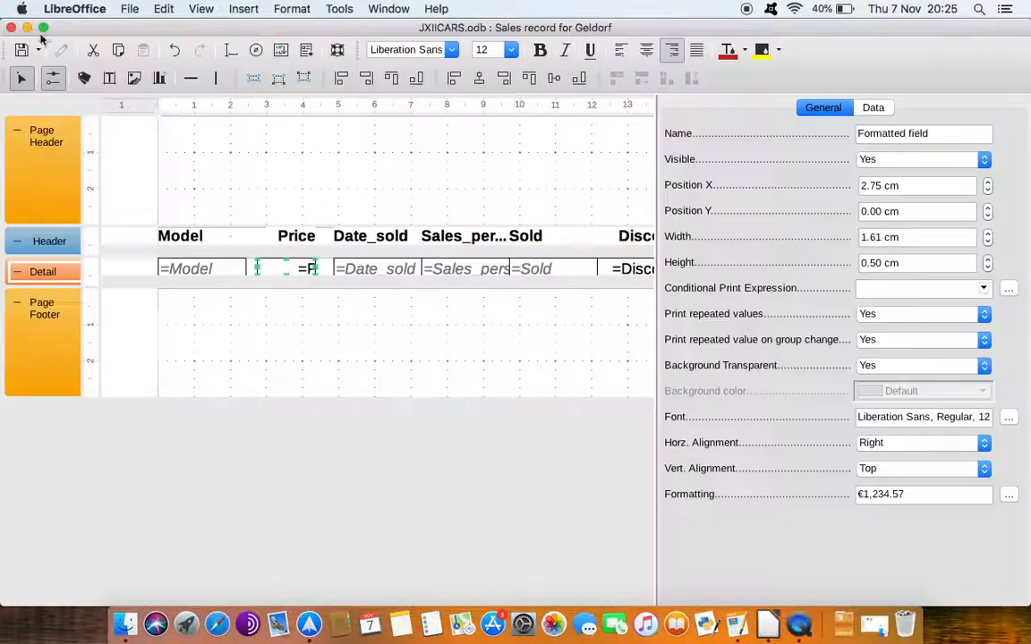
pyautogui.click(488, 237)
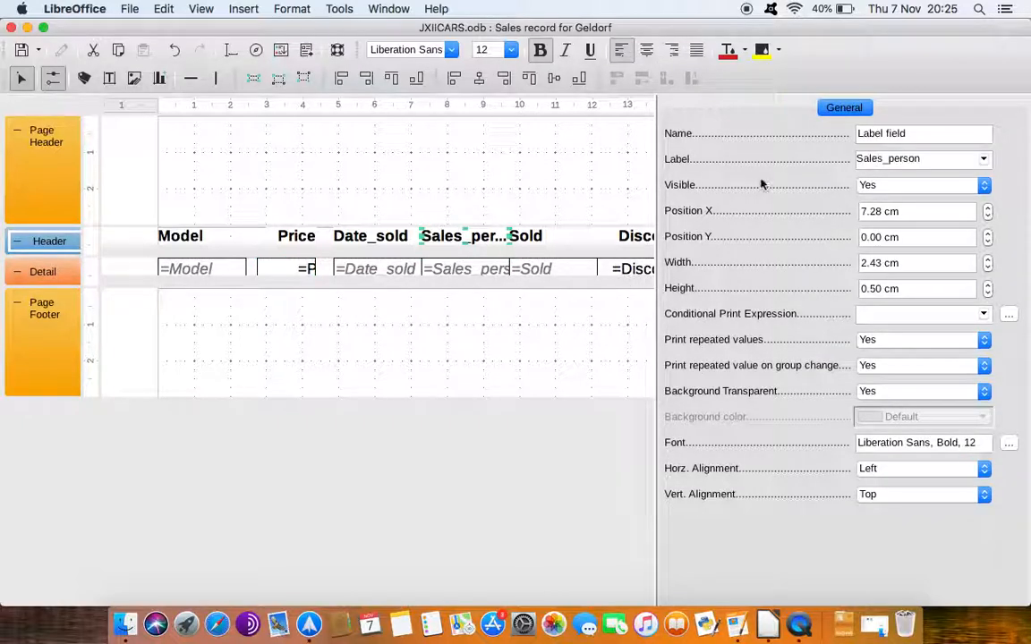
pyautogui.click(53, 78)
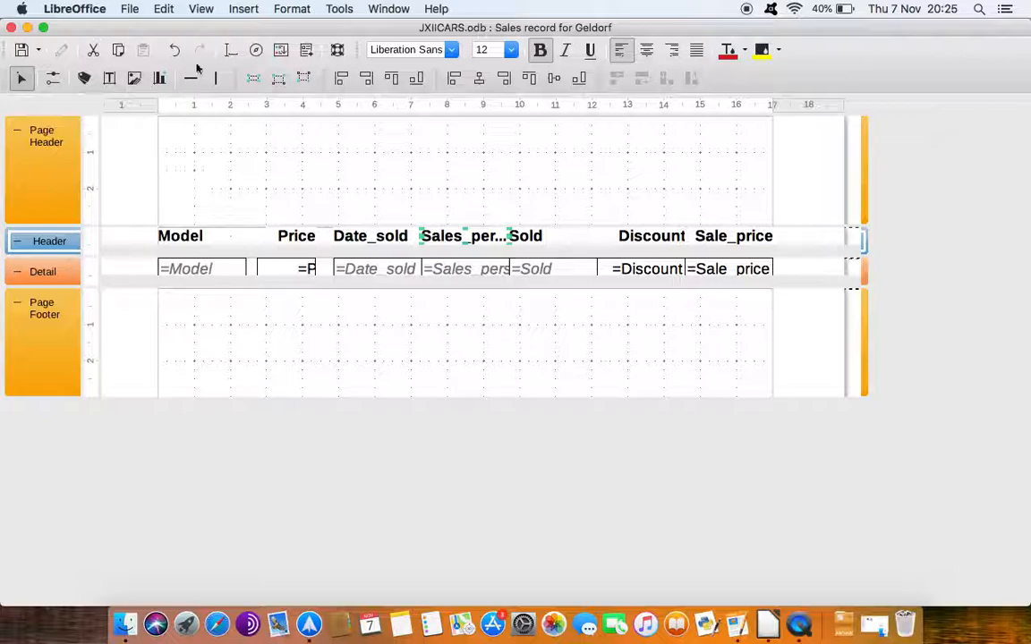
pyautogui.click(280, 49)
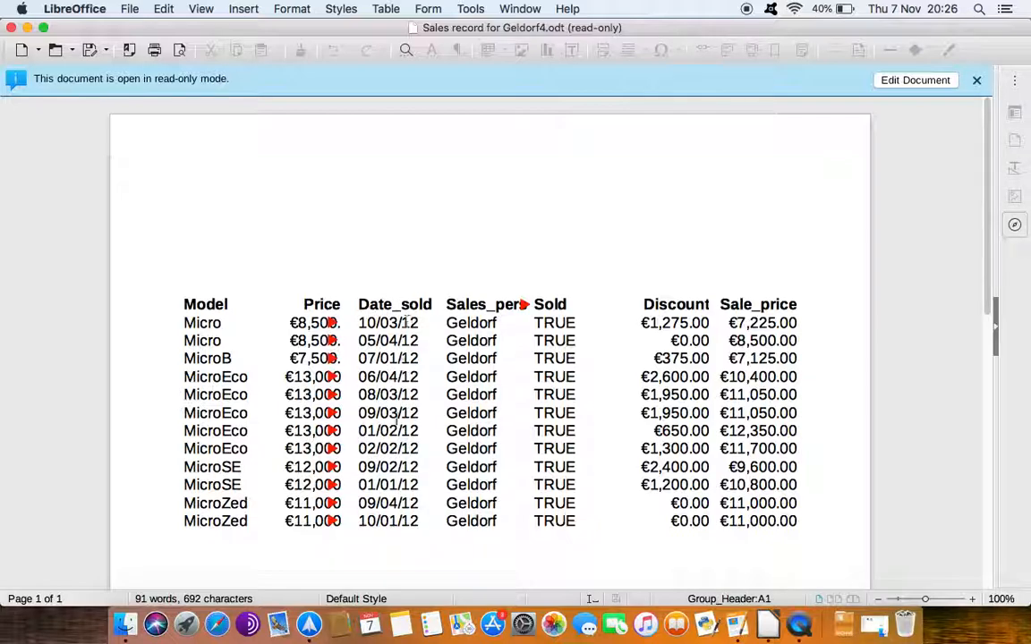
pyautogui.click(10, 28)
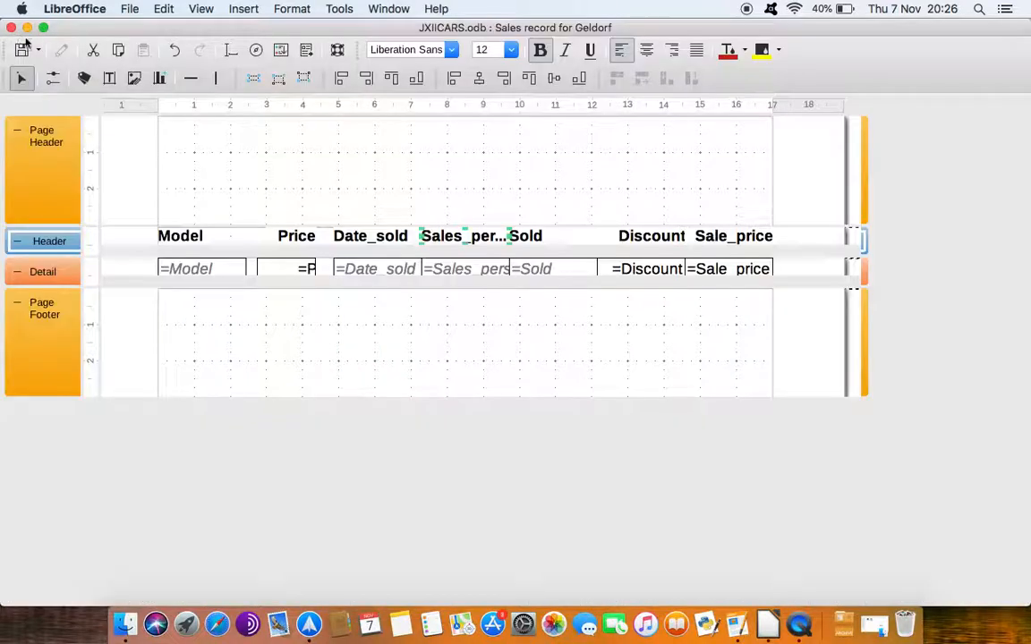
# - Extend the Price field's right edge in the Detail section almost to the Date_sold field and check the result in the report output
pyautogui.click(301, 236)
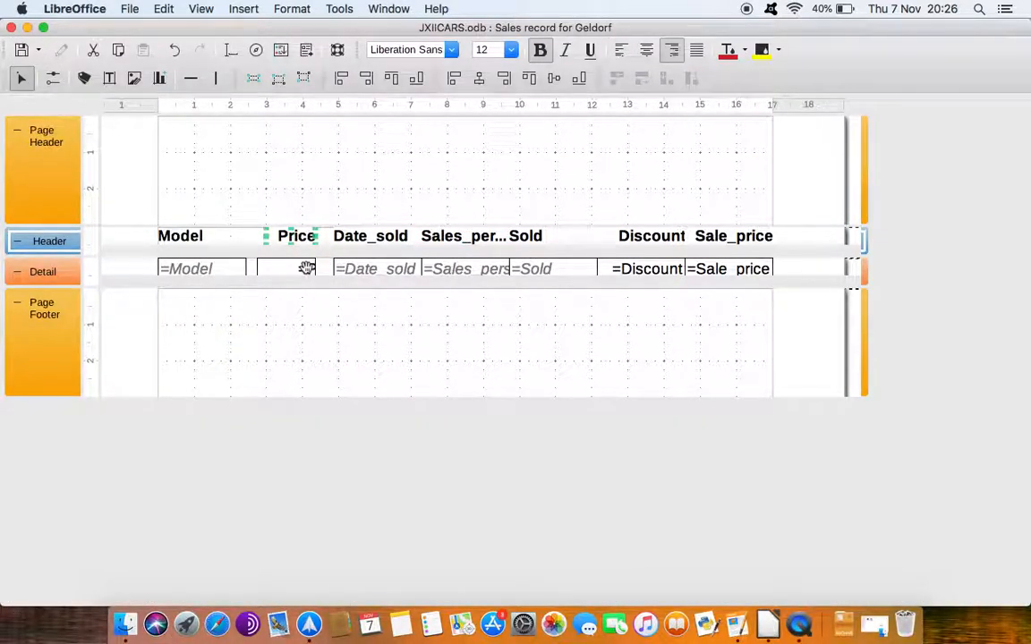
pyautogui.click(307, 268)
pyautogui.moveTo(313, 269); pyautogui.dragTo(329, 272)
pyautogui.click(305, 233)
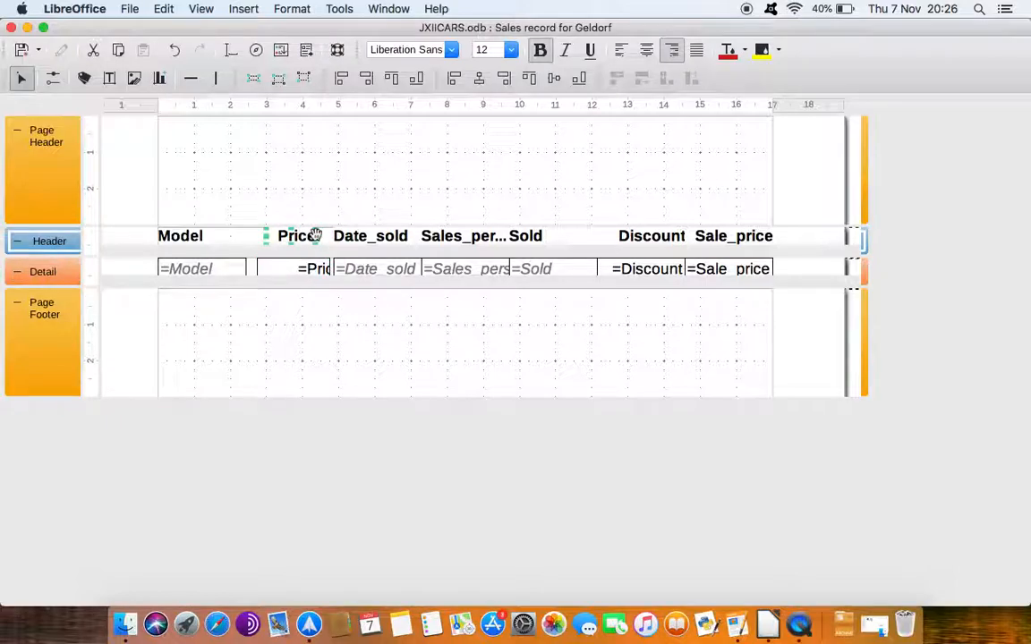
pyautogui.click(307, 51)
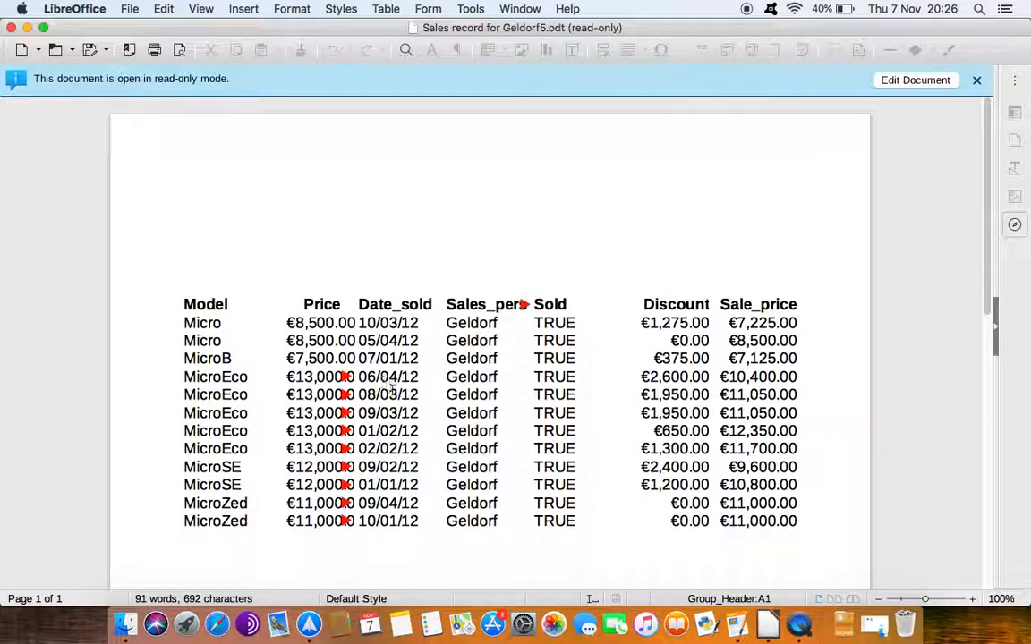
pyautogui.click(11, 28)
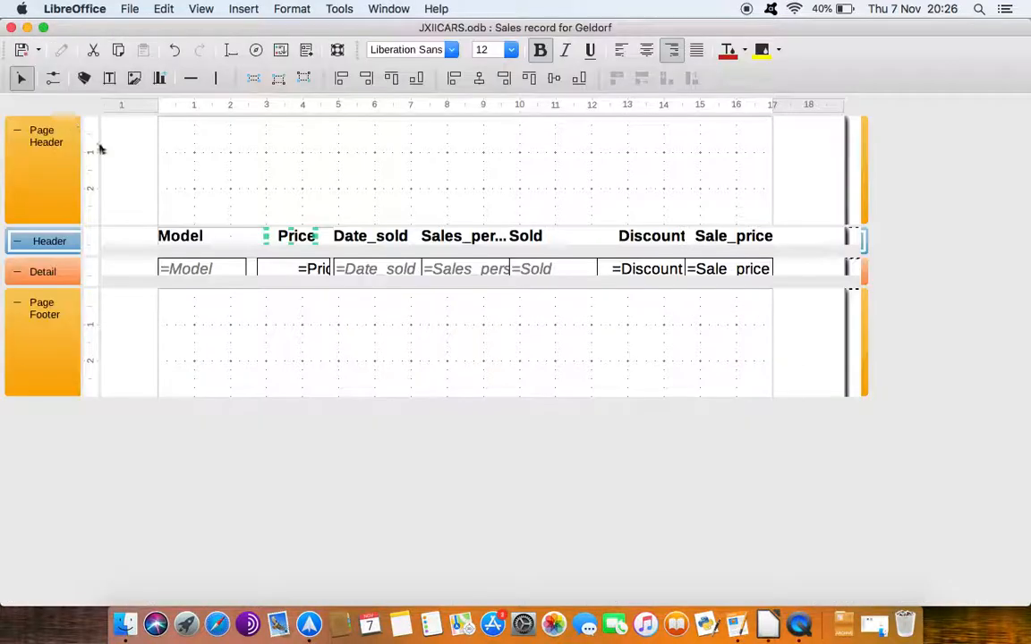
# - Extend the Price field's left edge in the Detail section to just beside the Model field and check the report output
pyautogui.click(266, 267)
pyautogui.moveTo(253, 268); pyautogui.dragTo(248, 270)
pyautogui.click(280, 49)
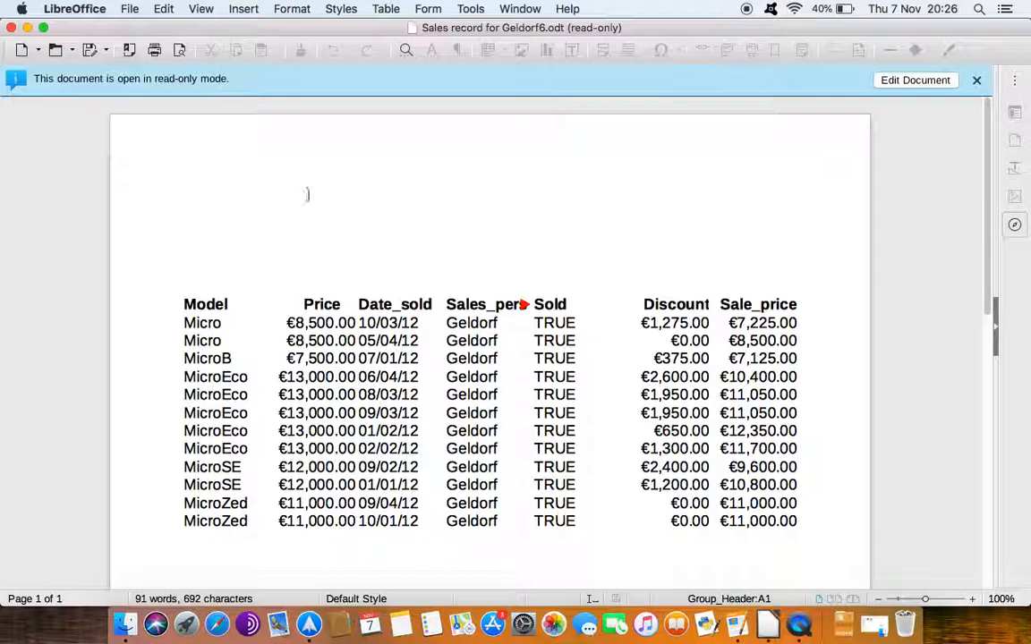
pyautogui.click(11, 28)
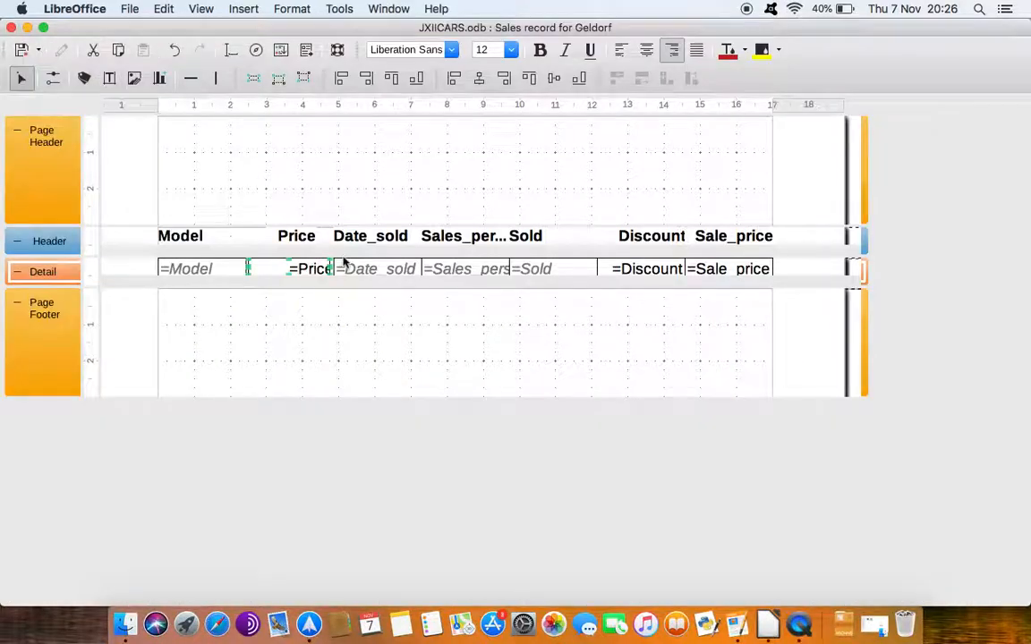
# - Centre-align the Date_sold field in the Detail section and run the report to check the date column, closing the output
pyautogui.click(378, 269)
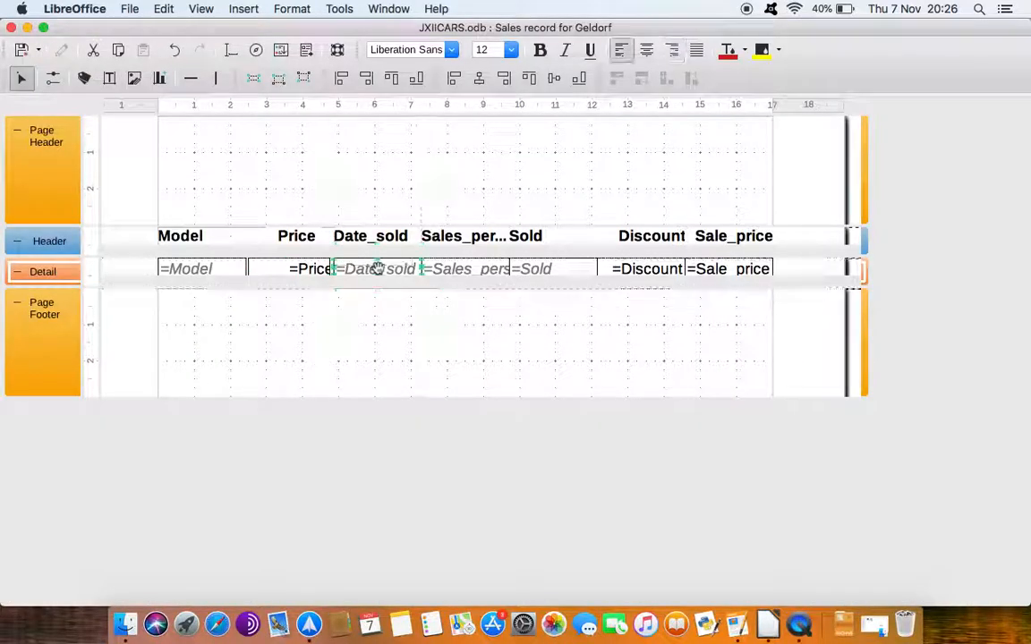
pyautogui.click(649, 51)
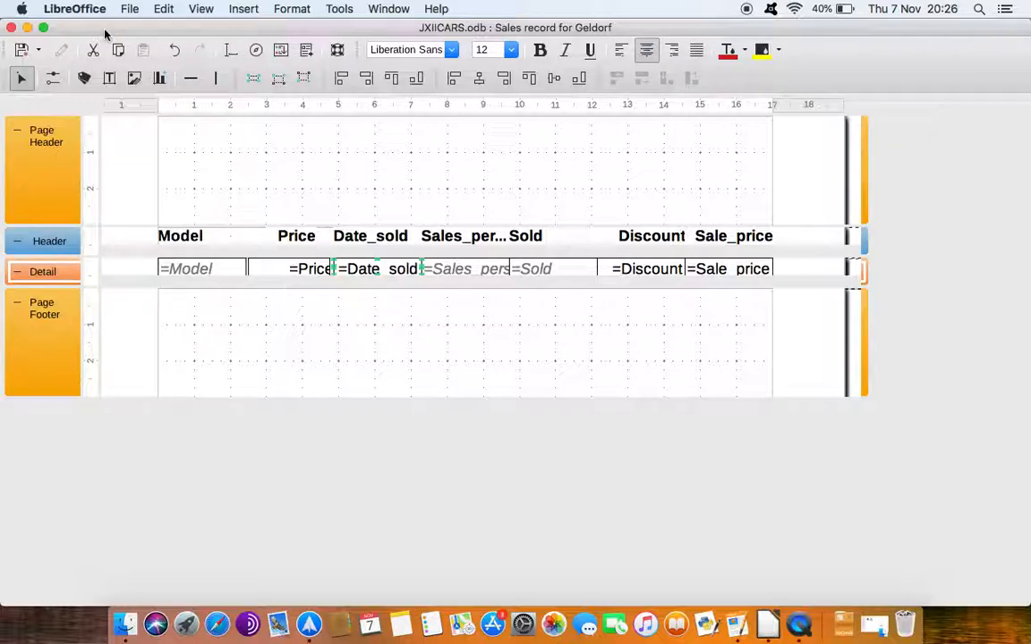
pyautogui.click(306, 50)
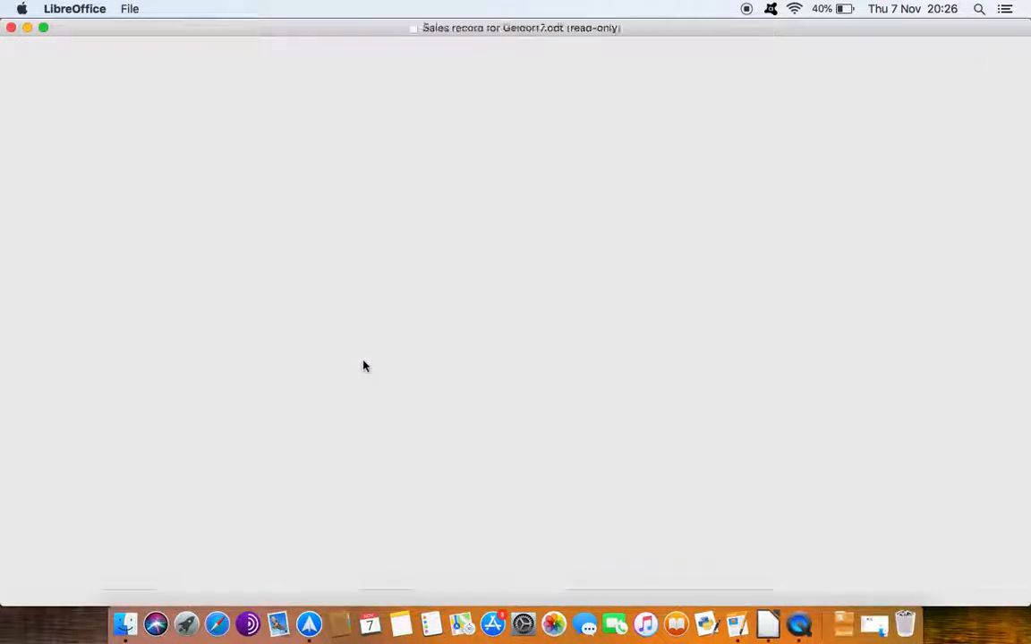
pyautogui.click(11, 28)
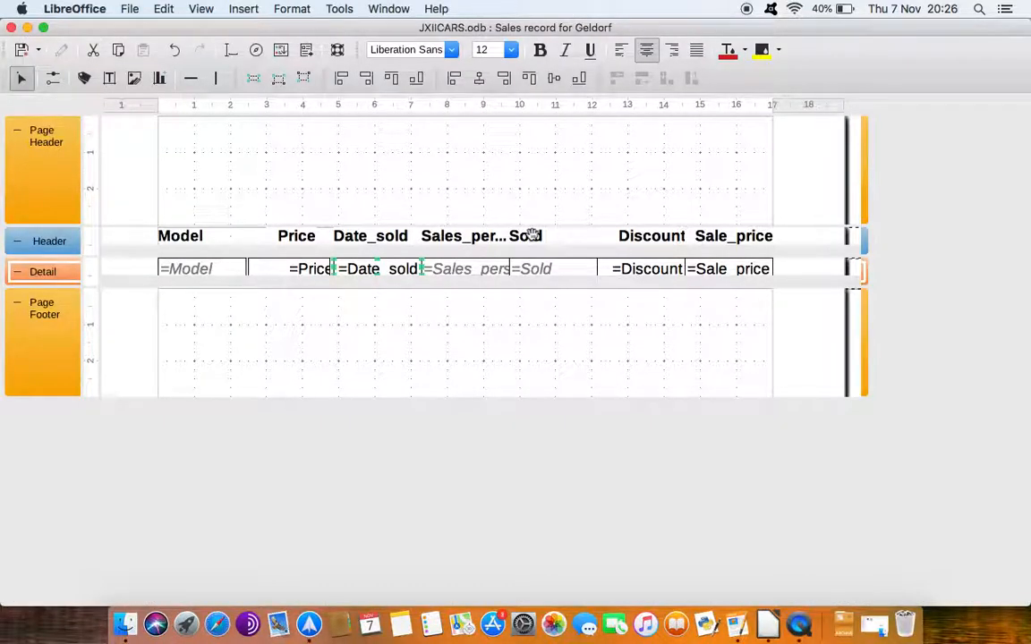
# - Narrow the Sold label in the Header section slightly and shift it to the right to make room for the Sales_person label
pyautogui.click(532, 235)
pyautogui.moveTo(598, 236); pyautogui.dragTo(582, 238)
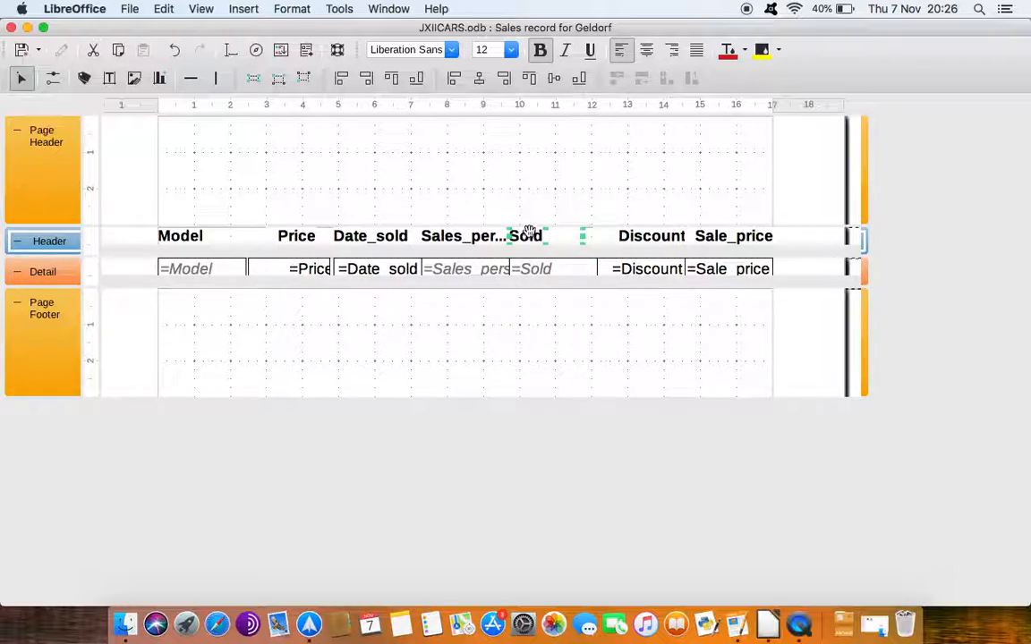
pyautogui.press('Right')
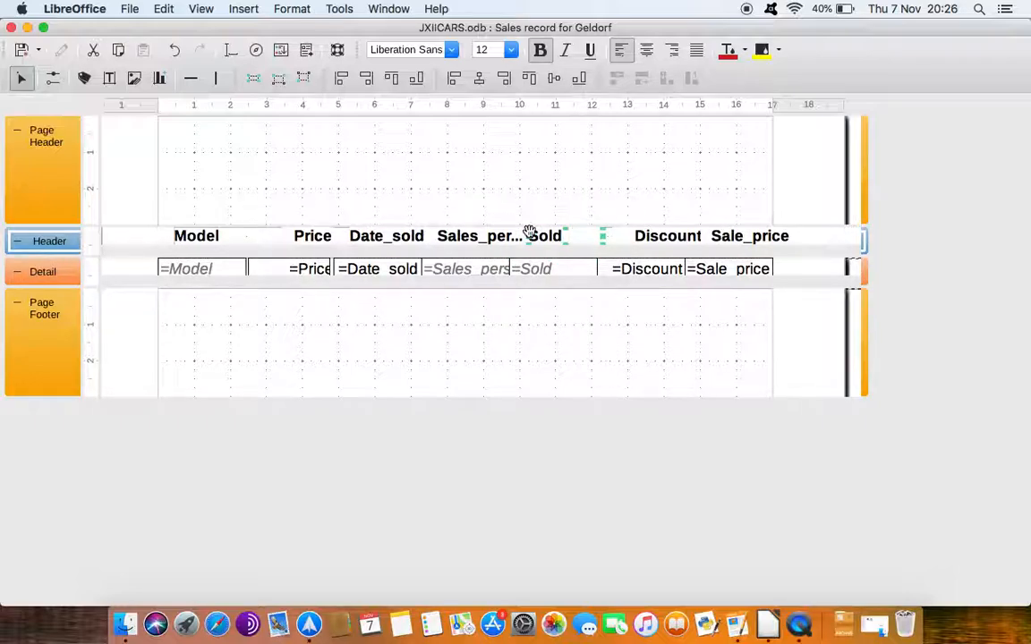
pyautogui.press('Left')
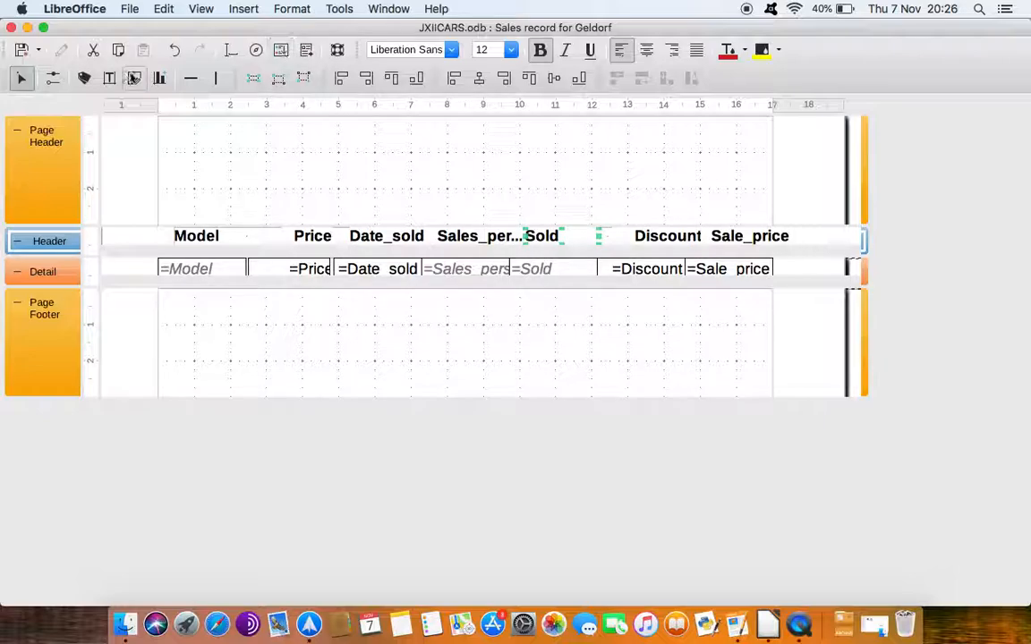
# - Undo the Sold label's resizing and the centring of the Date_sold field
pyautogui.click(177, 52)
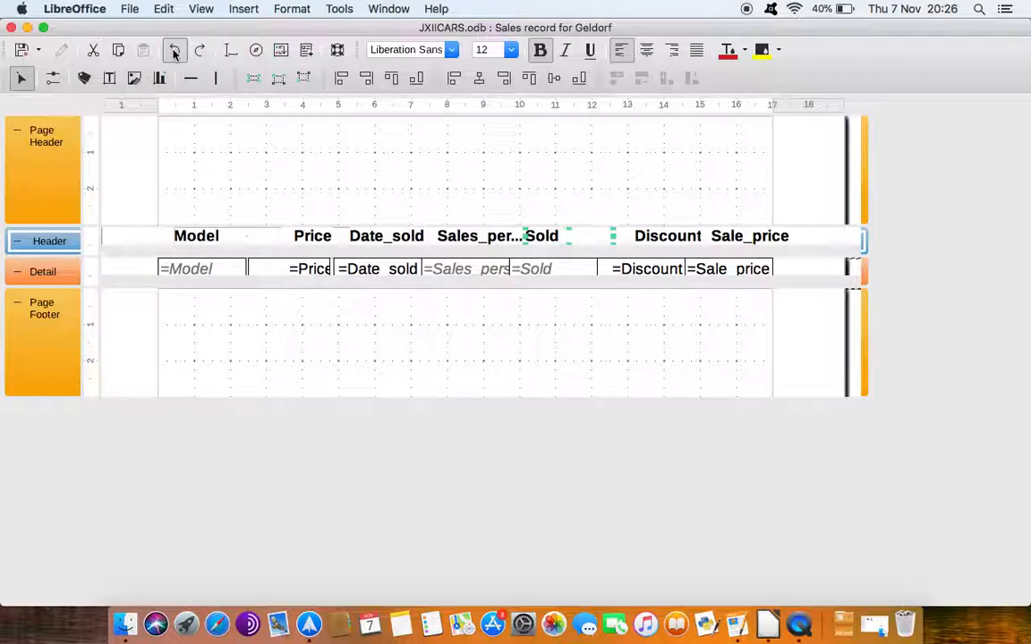
pyautogui.click(176, 52)
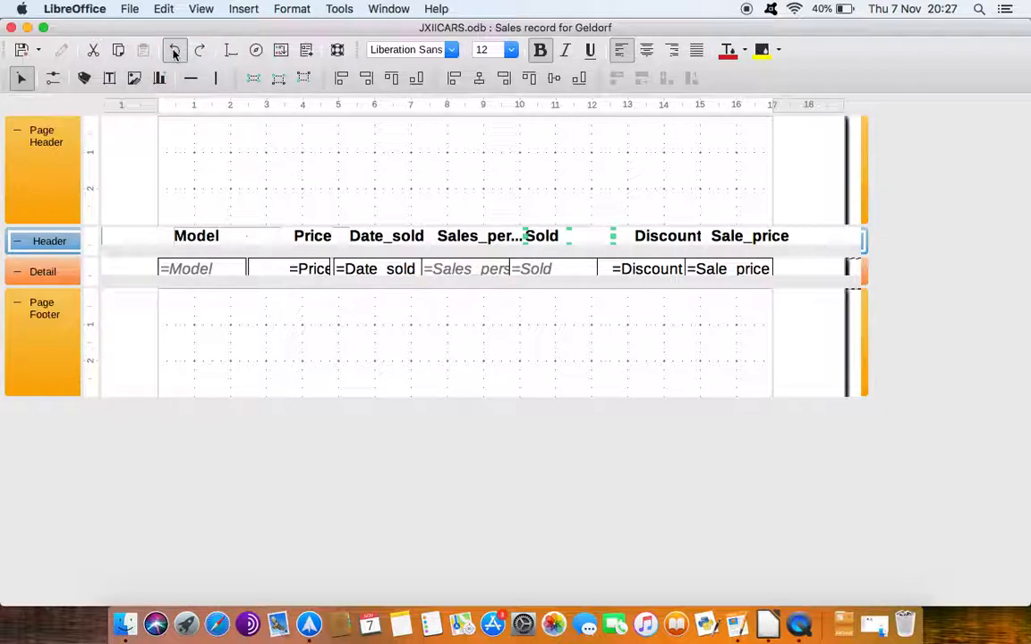
pyautogui.click(175, 52)
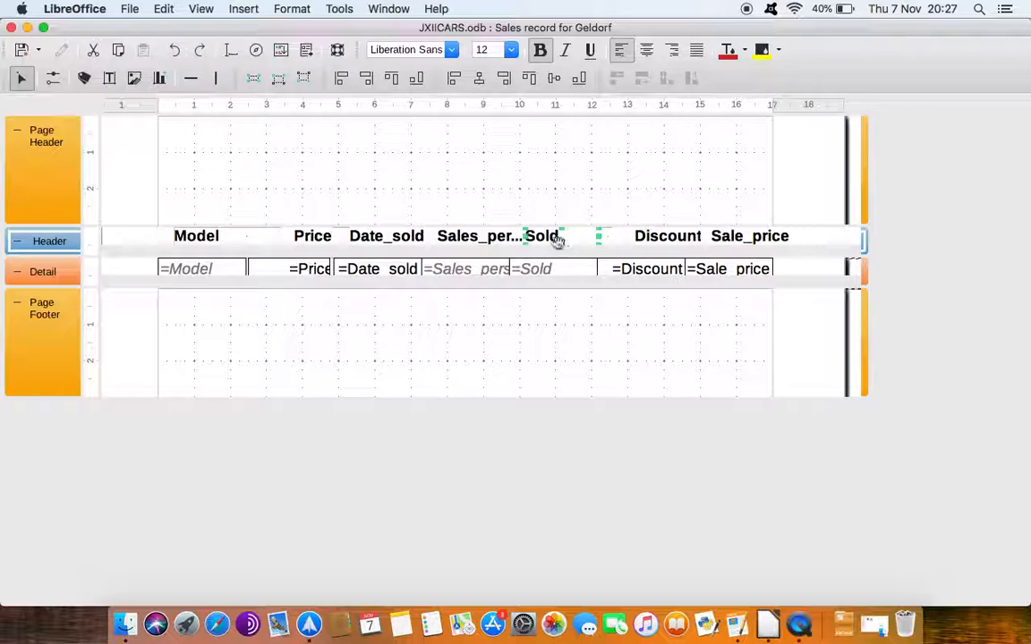
# - Adjust the Sold and Sales_person labels in the header row, widening Sales_person up to Sold, and check the report output
pyautogui.moveTo(549, 235); pyautogui.dragTo(475, 249)
pyautogui.click(506, 237)
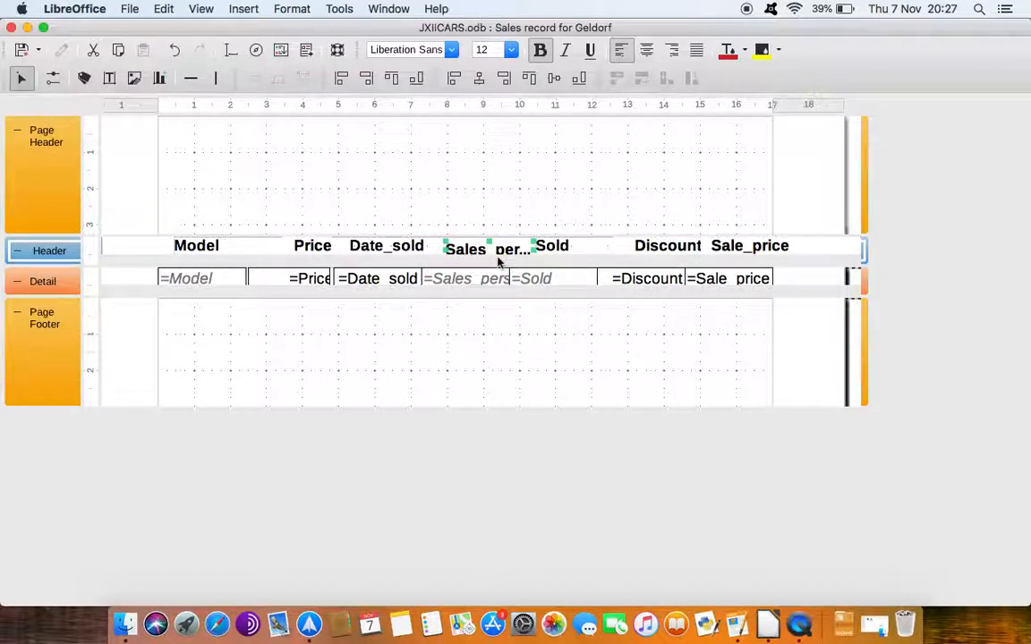
pyautogui.press('Left')
pyautogui.press('Left')
pyautogui.press('Up')
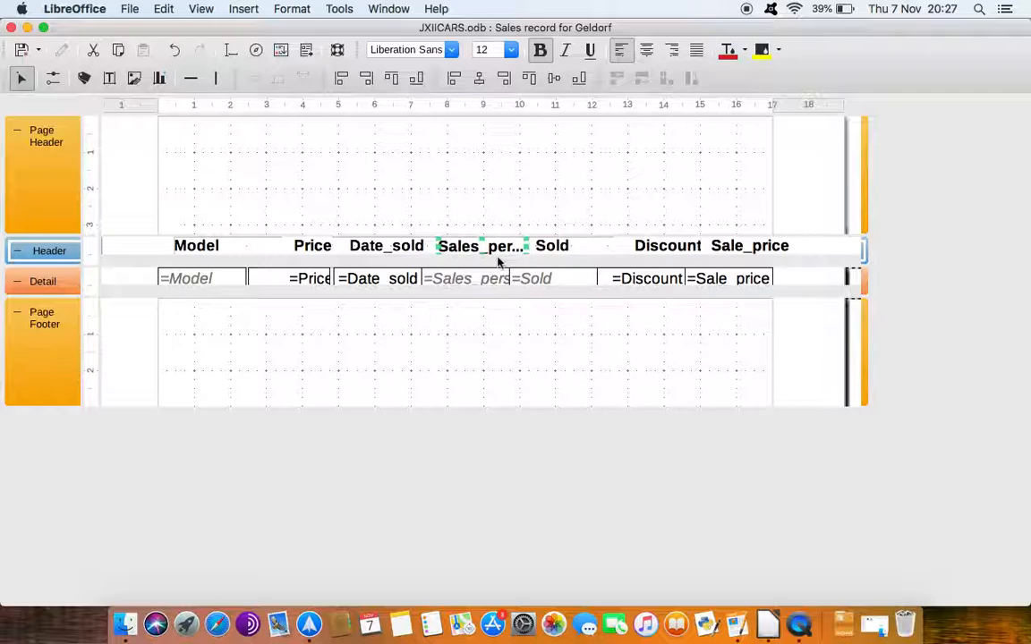
pyautogui.moveTo(526, 245); pyautogui.dragTo(537, 242)
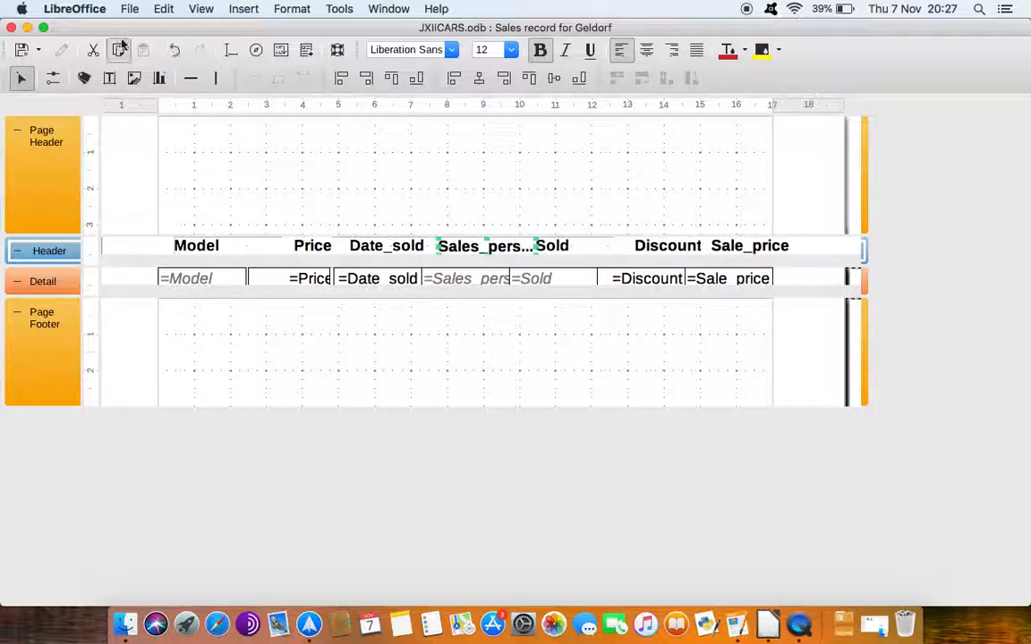
pyautogui.click(306, 52)
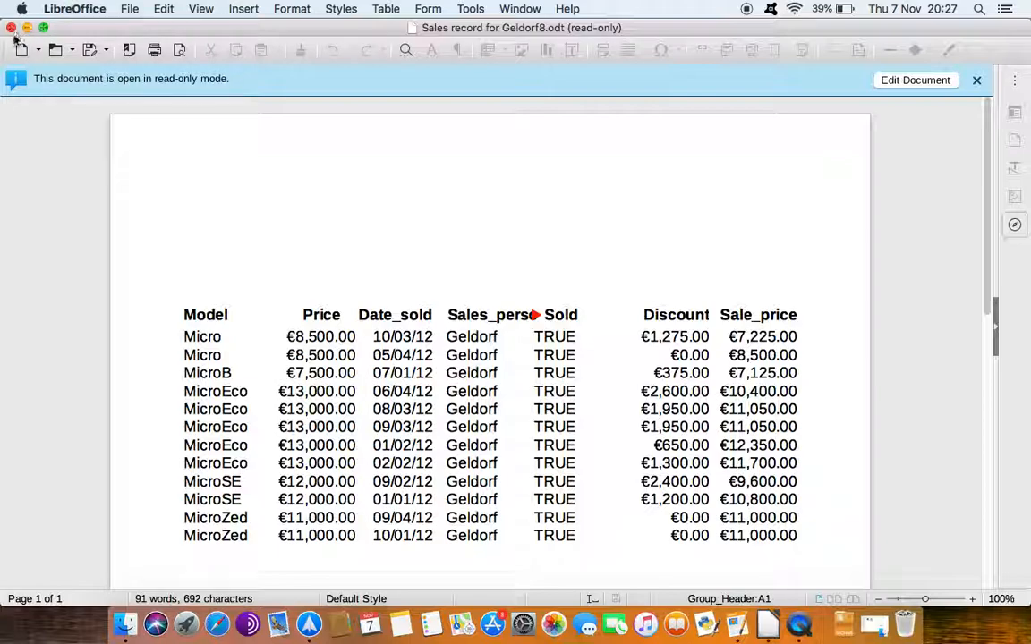
pyautogui.click(11, 28)
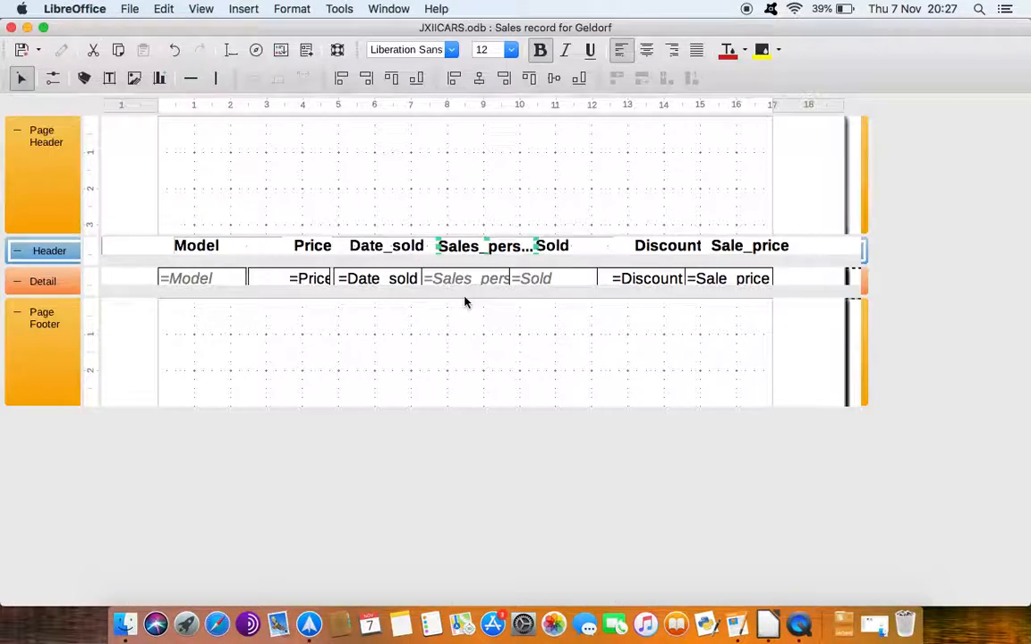
# - Shorten the text of the Sales_person label in the Header section to Person
pyautogui.doubleClick(508, 247)
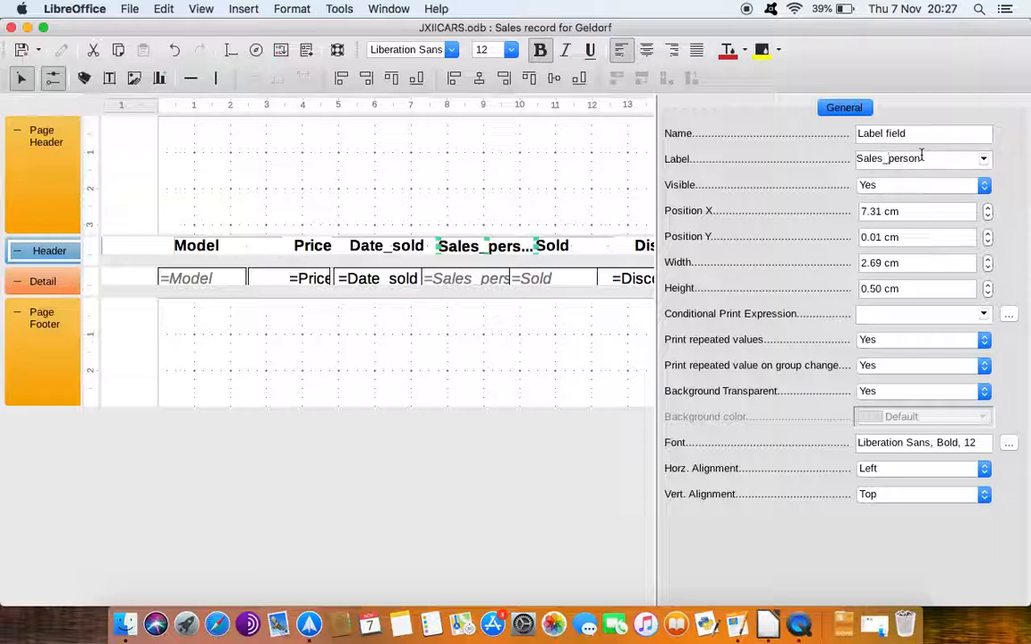
pyautogui.press('BackSpace')
pyautogui.press('BackSpace')
pyautogui.press('BackSpace')
pyautogui.press('BackSpace')
pyautogui.press('BackSpace')
pyautogui.press('BackSpace')
pyautogui.write('P')
pyautogui.click(427, 332)
# - Run the report, review the headings and column alignment over the whole page, and close the output
pyautogui.click(305, 50)
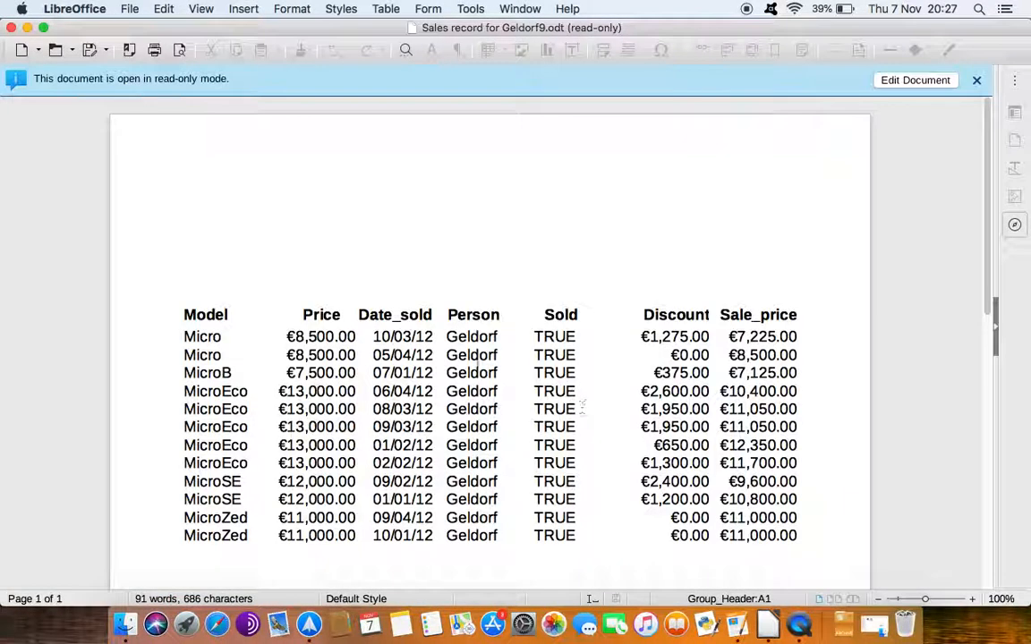
pyautogui.scroll(-3, 779, 391)
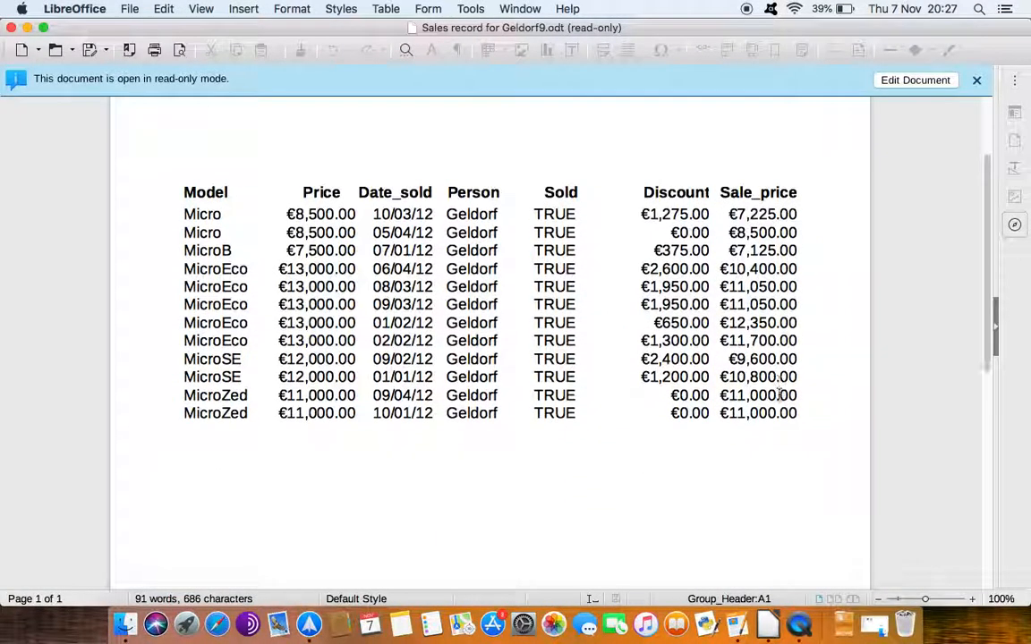
pyautogui.scroll(2, 738, 376)
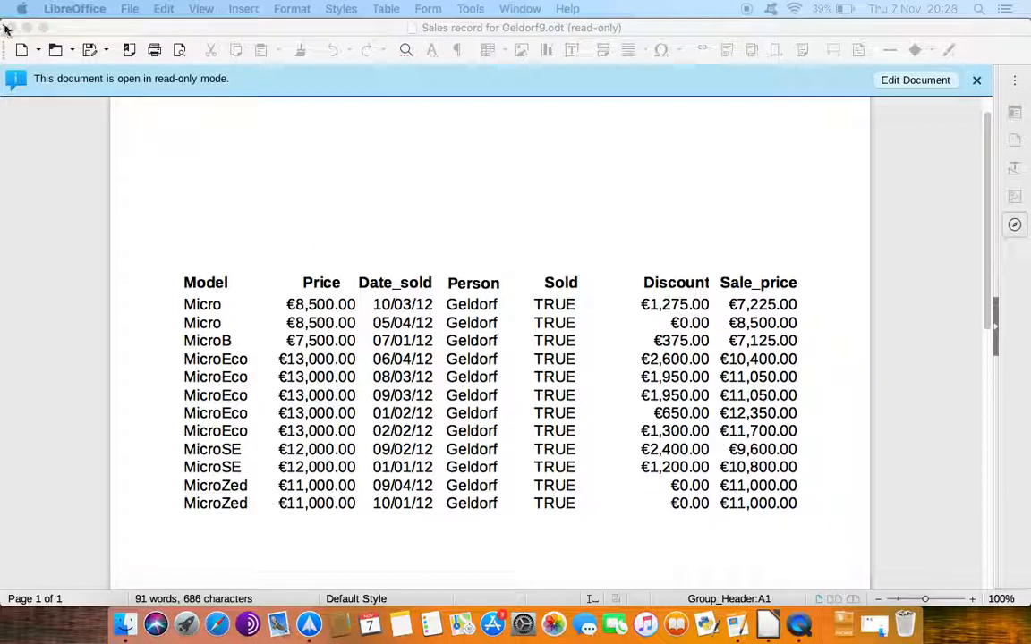
pyautogui.click(12, 28)
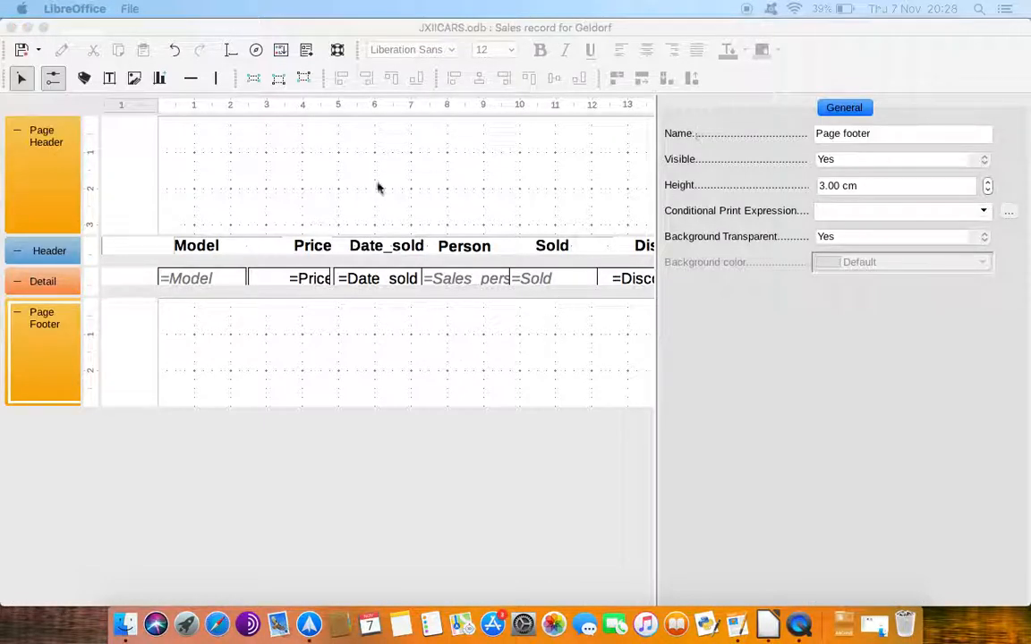
# - Hide the properties pane and insert a report header and footer into the report design
pyautogui.click(51, 77)
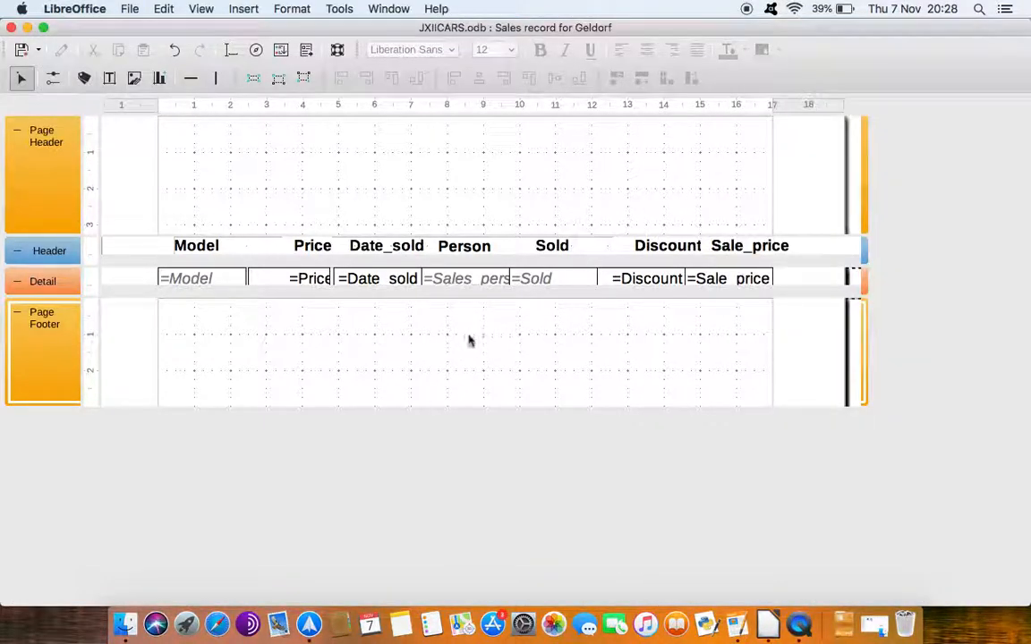
pyautogui.rightClick(533, 336)
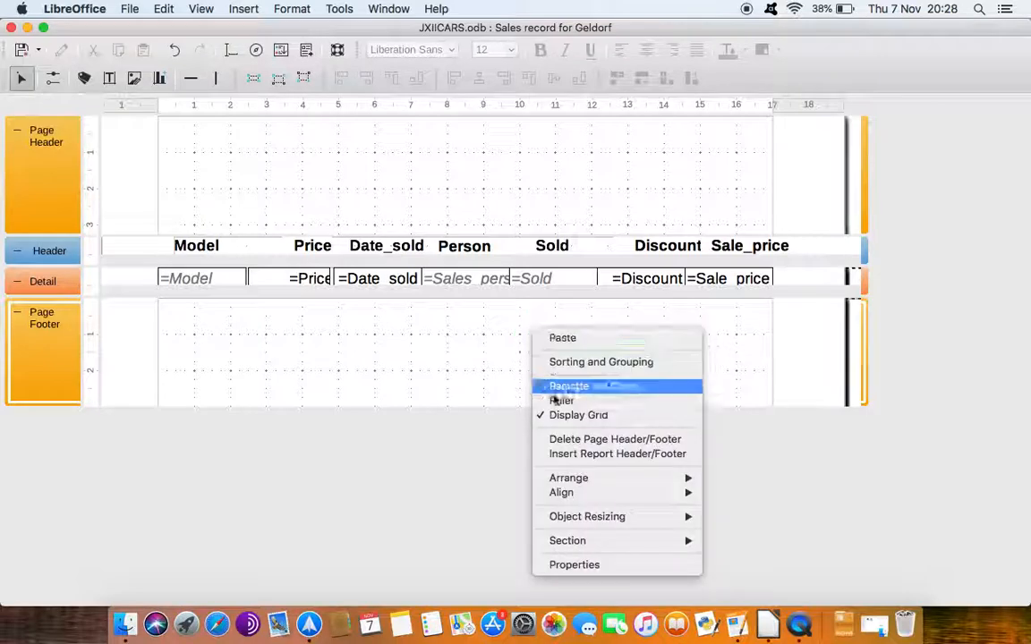
pyautogui.click(586, 454)
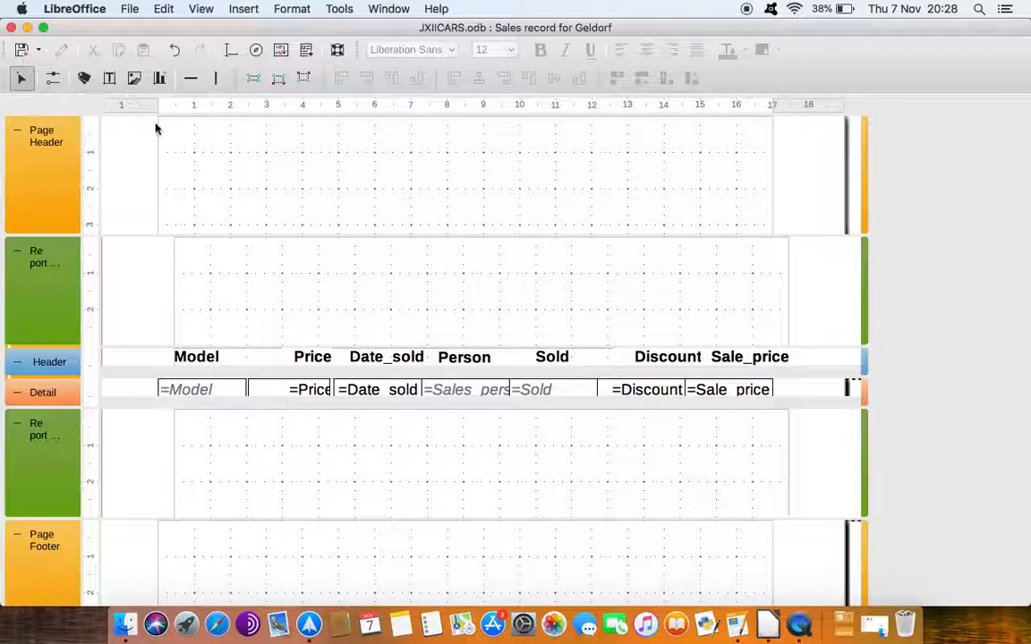
# - Add a label about 6 cm wide to the Report Header, with the text "Sales record for" followed by the salesperson's name
pyautogui.click(83, 78)
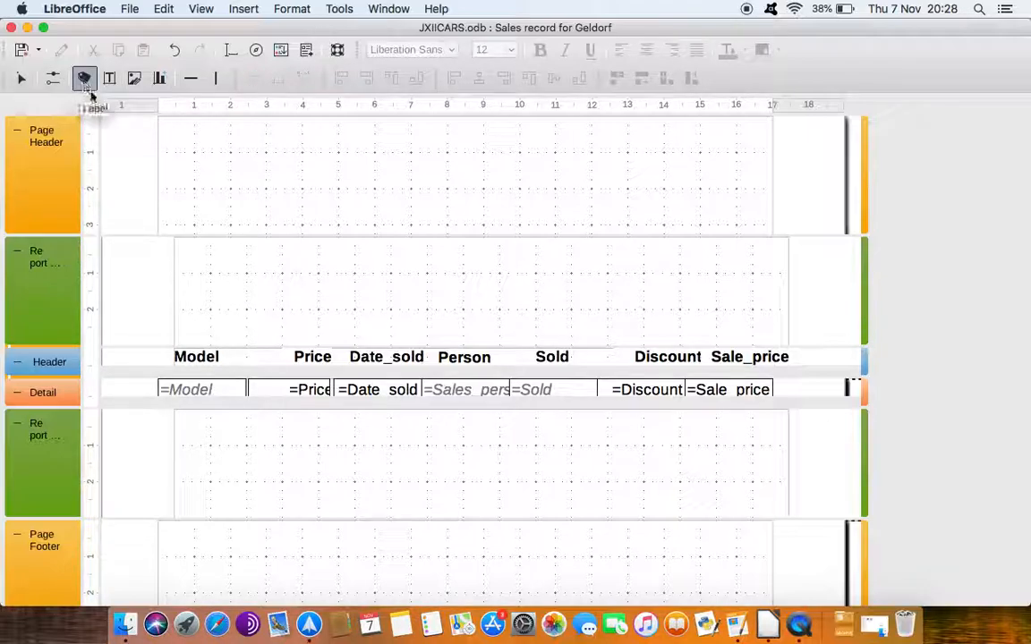
pyautogui.moveTo(209, 274); pyautogui.dragTo(428, 315)
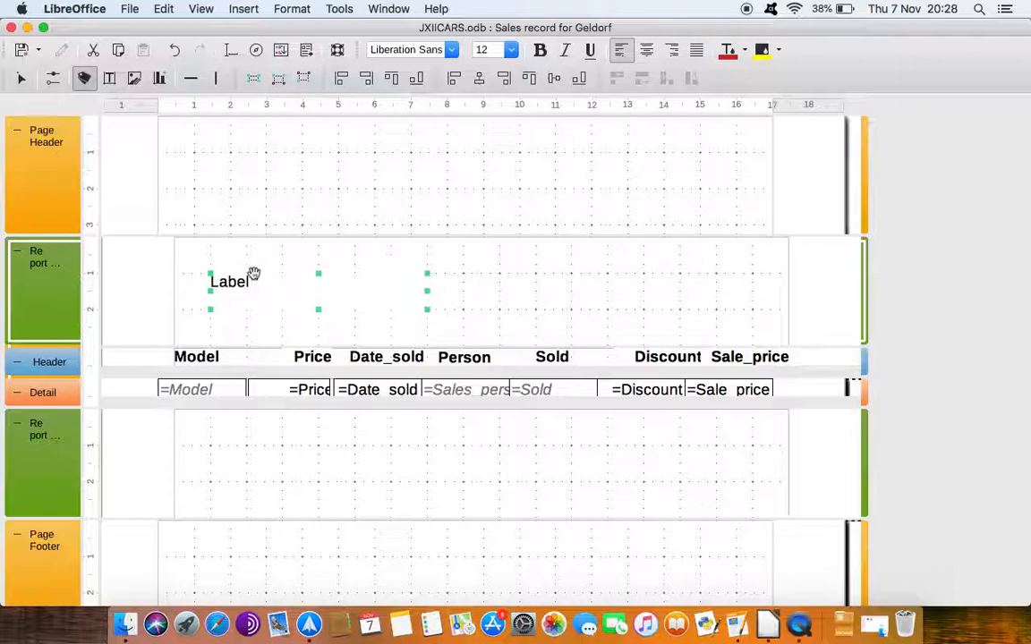
pyautogui.doubleClick(256, 284)
pyautogui.click(901, 164)
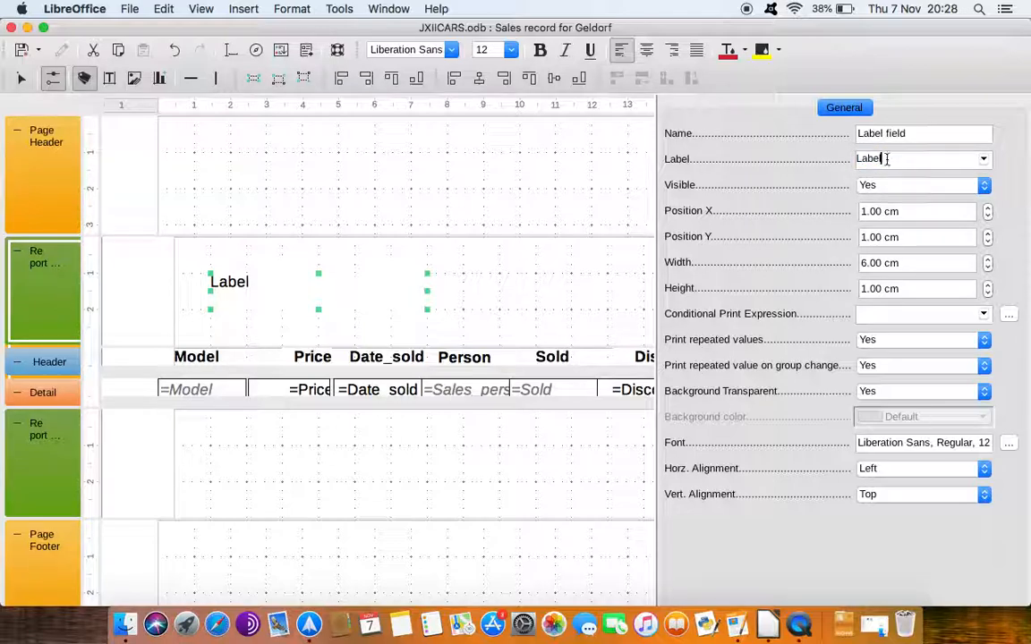
pyautogui.moveTo(887, 158); pyautogui.dragTo(842, 161)
pyautogui.write('a')
pyautogui.write('ales record for Geldorf')
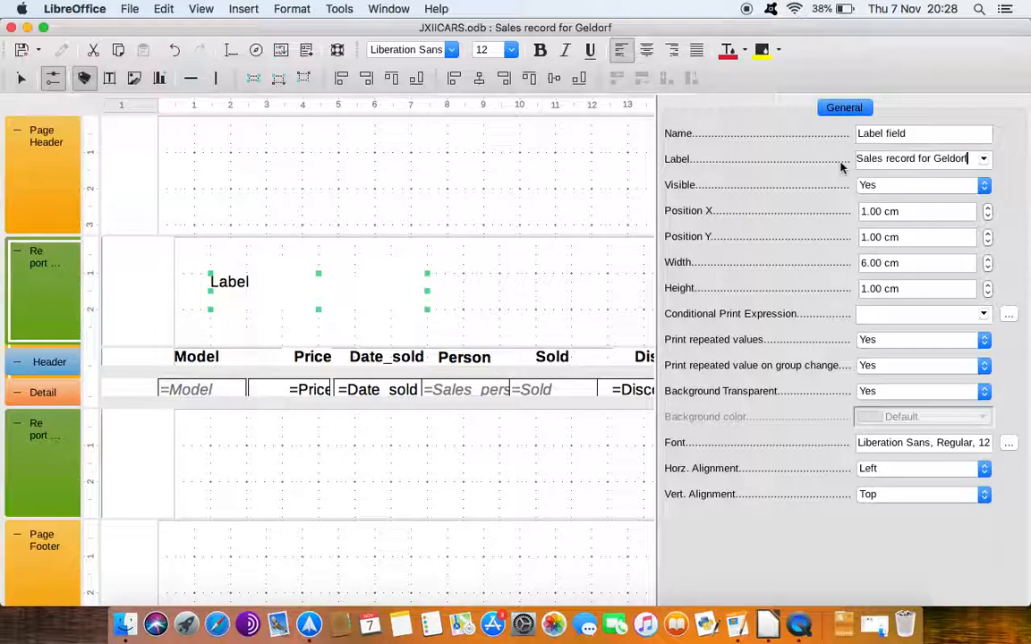
pyautogui.click(511, 281)
pyautogui.click(362, 281)
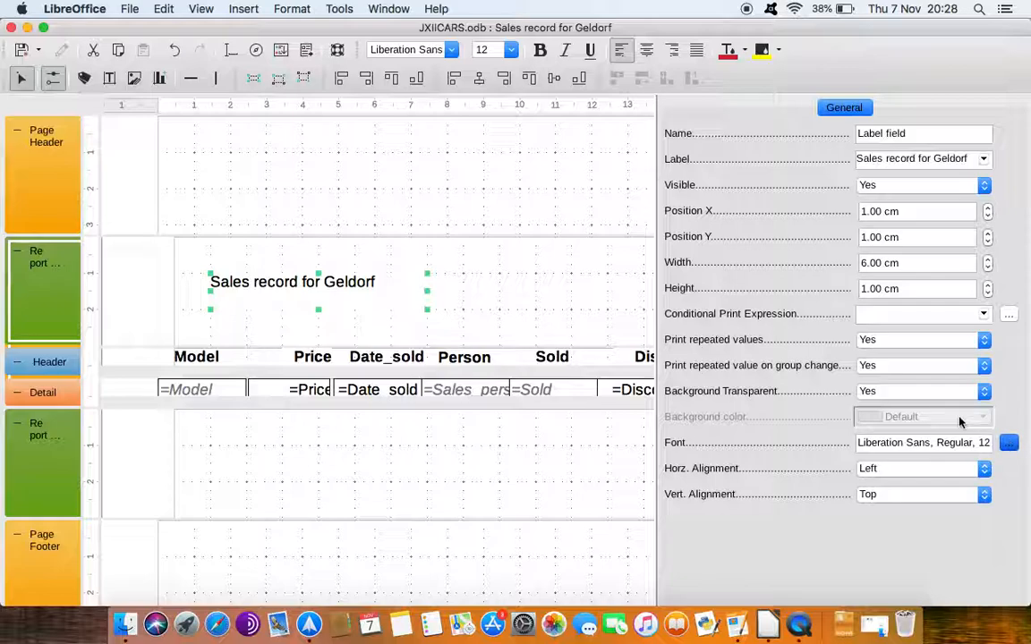
# - Format the report title label's font as Liberation Sans Bold, 16 pt
pyautogui.click(1008, 443)
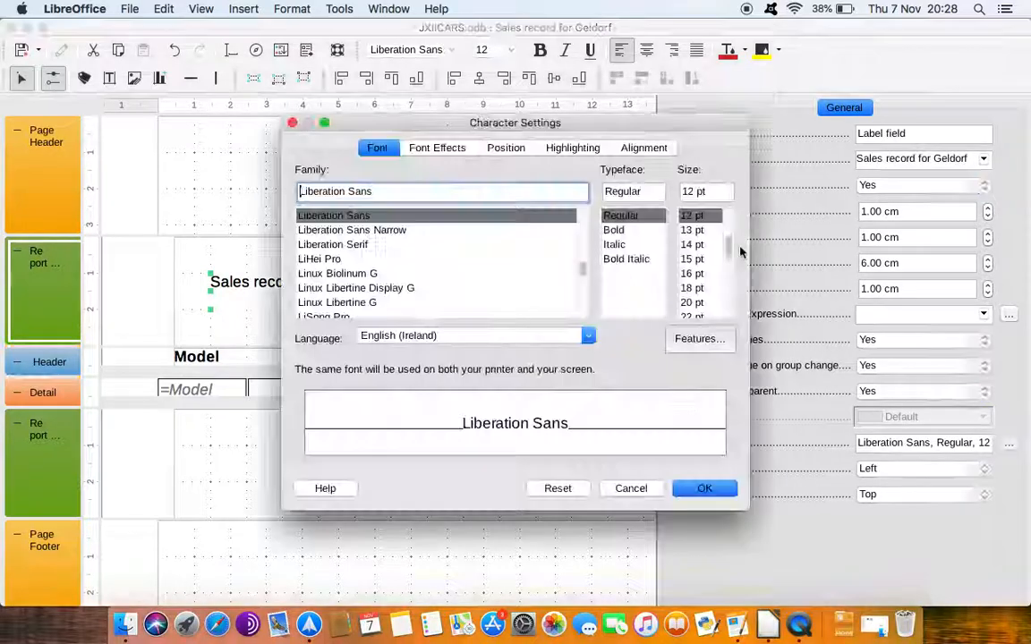
pyautogui.click(694, 275)
pyautogui.click(615, 230)
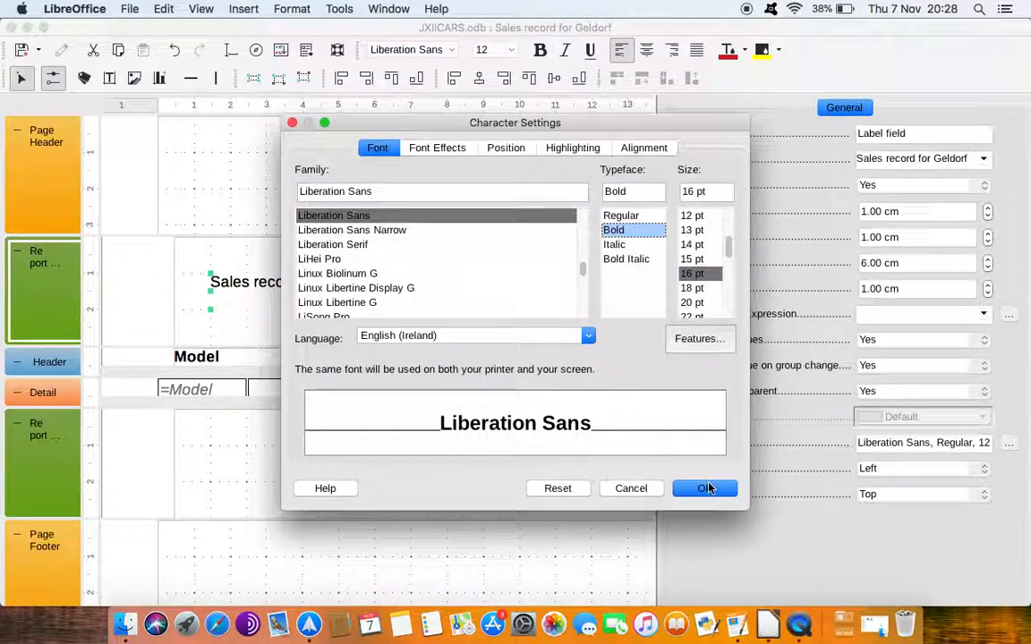
pyautogui.click(708, 488)
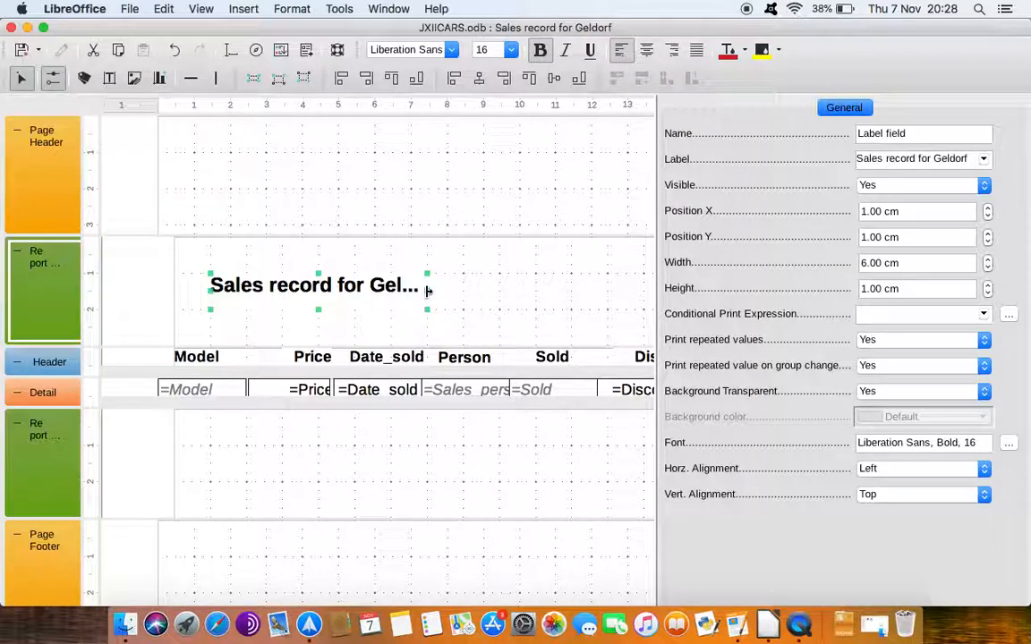
# - Extend the title label to the left margin, making it 7 cm wide, and check the report output
pyautogui.moveTo(207, 293); pyautogui.dragTo(172, 293)
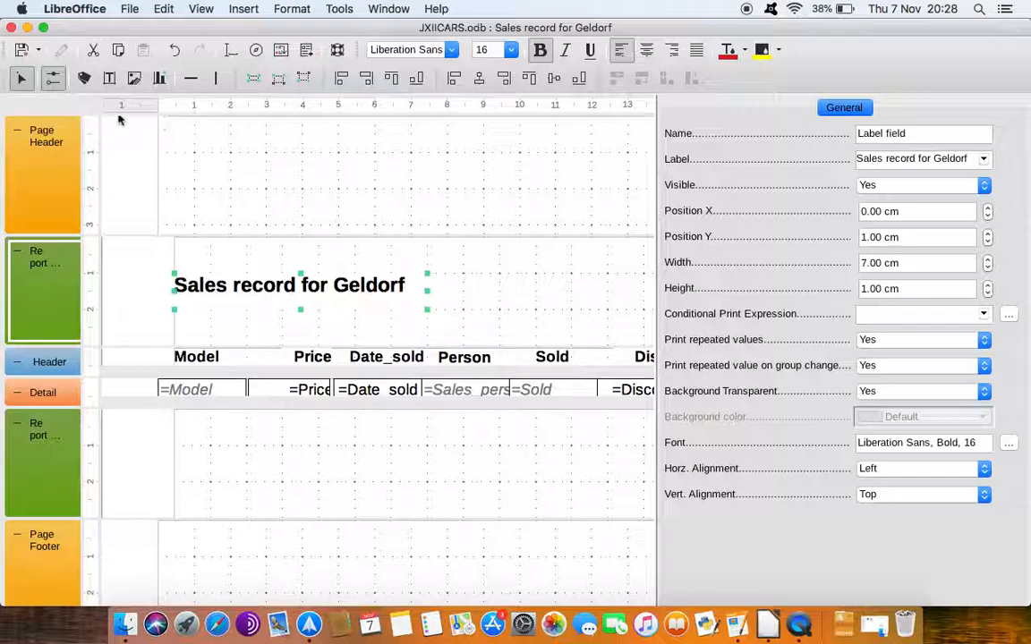
pyautogui.click(306, 49)
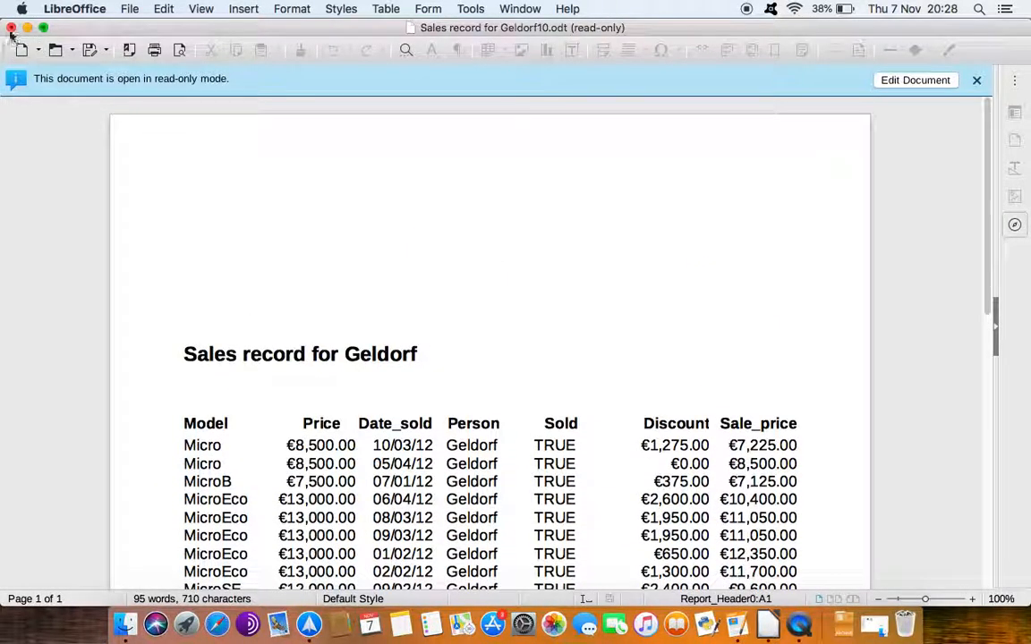
pyautogui.click(11, 28)
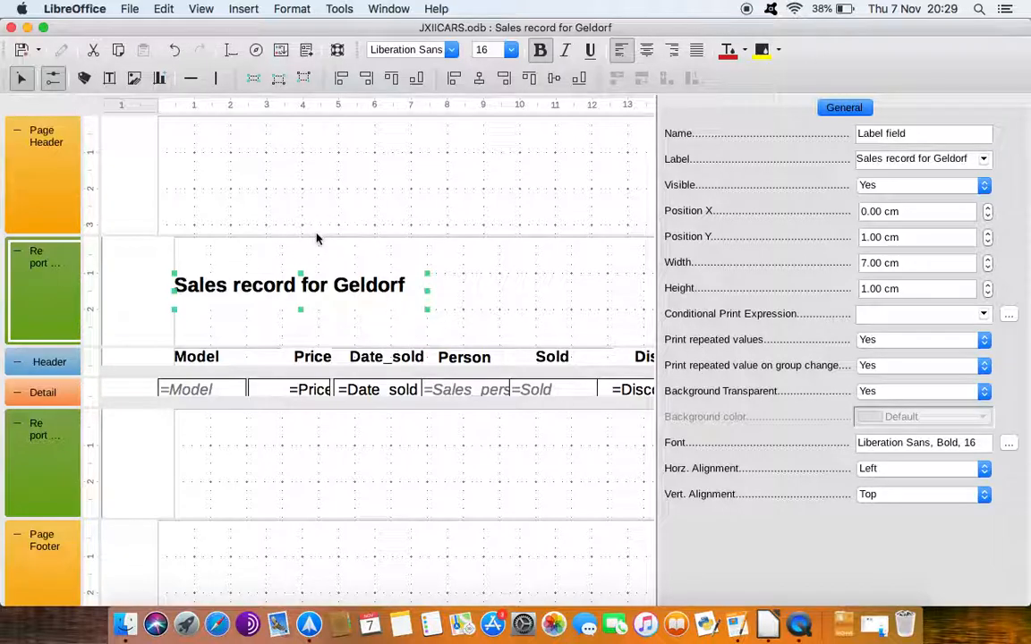
# - Shrink the Page Header section to a narrow strip and check the title and table placement in the report output
pyautogui.moveTo(316, 240); pyautogui.dragTo(329, 120)
pyautogui.click(306, 51)
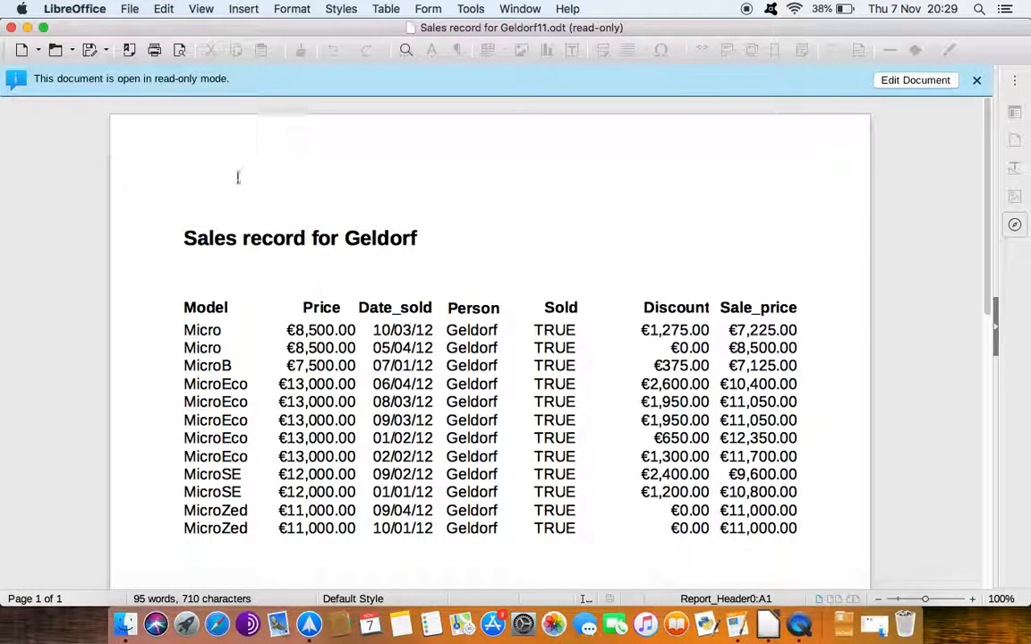
pyautogui.scroll(-8, 334, 298)
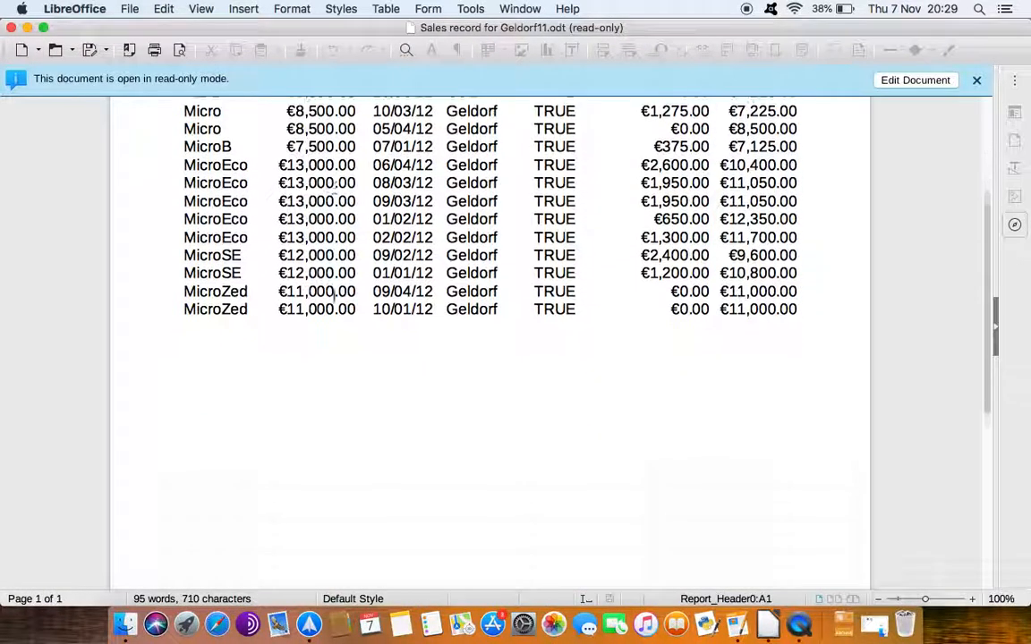
pyautogui.scroll(8, 334, 298)
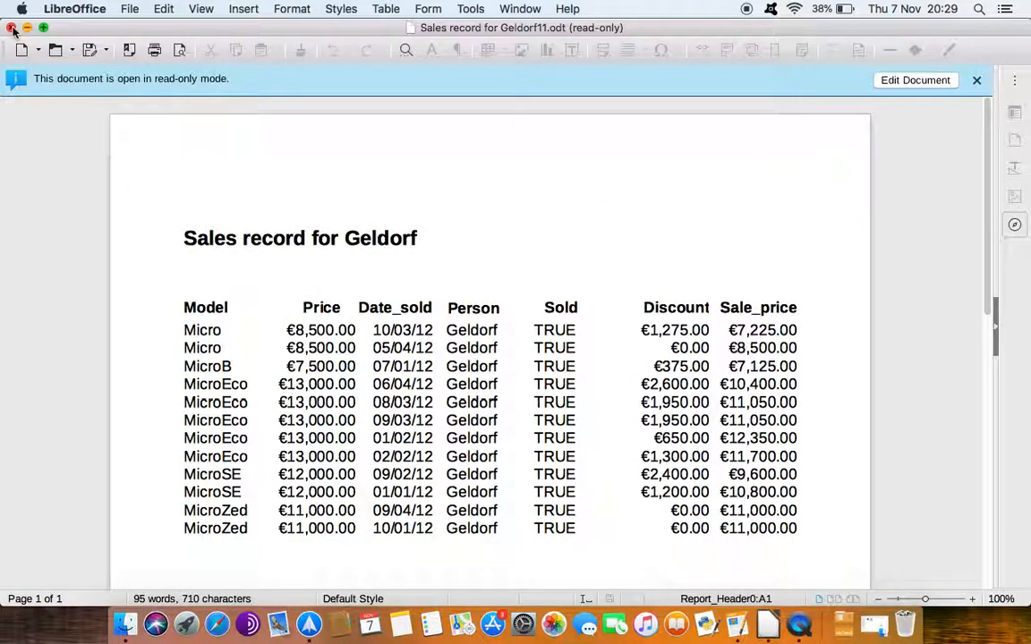
pyautogui.click(11, 27)
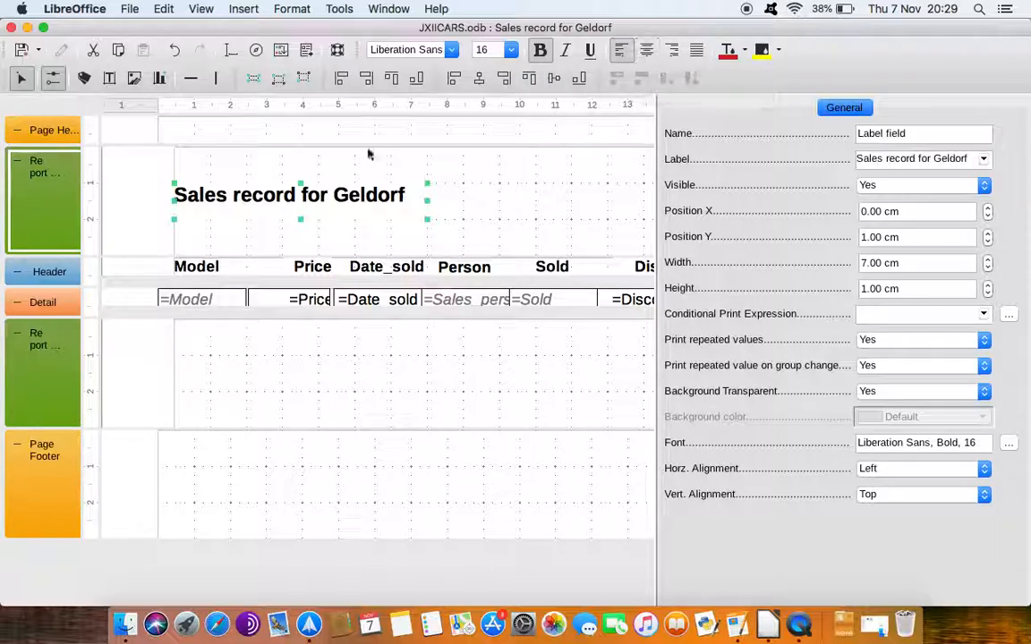
# - Add a label about 4.5 cm wide to the Page Footer, with the text "By" followed by the author's full name
pyautogui.click(53, 77)
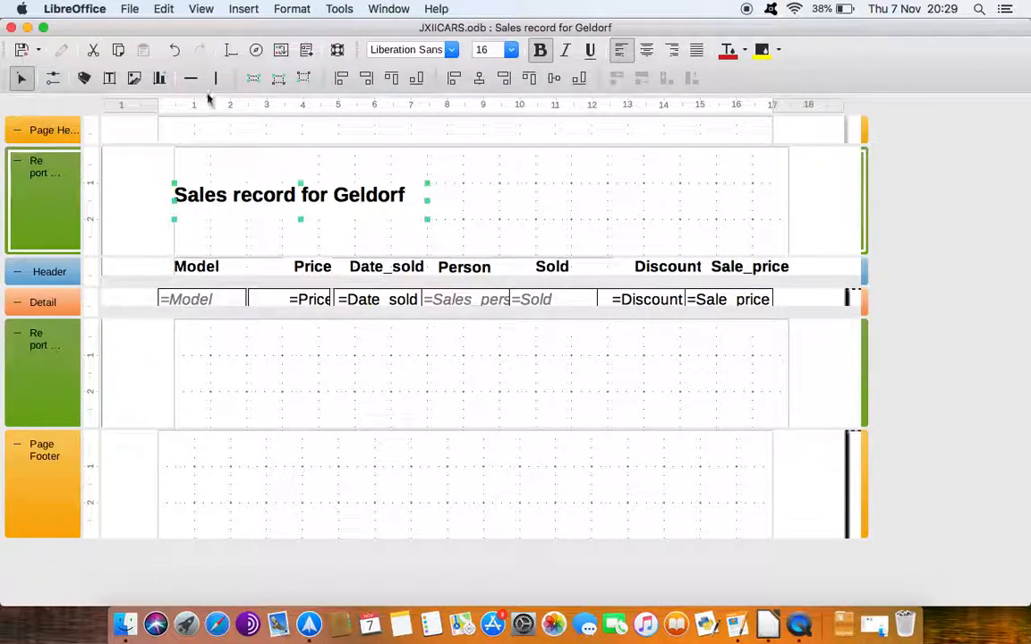
pyautogui.click(84, 77)
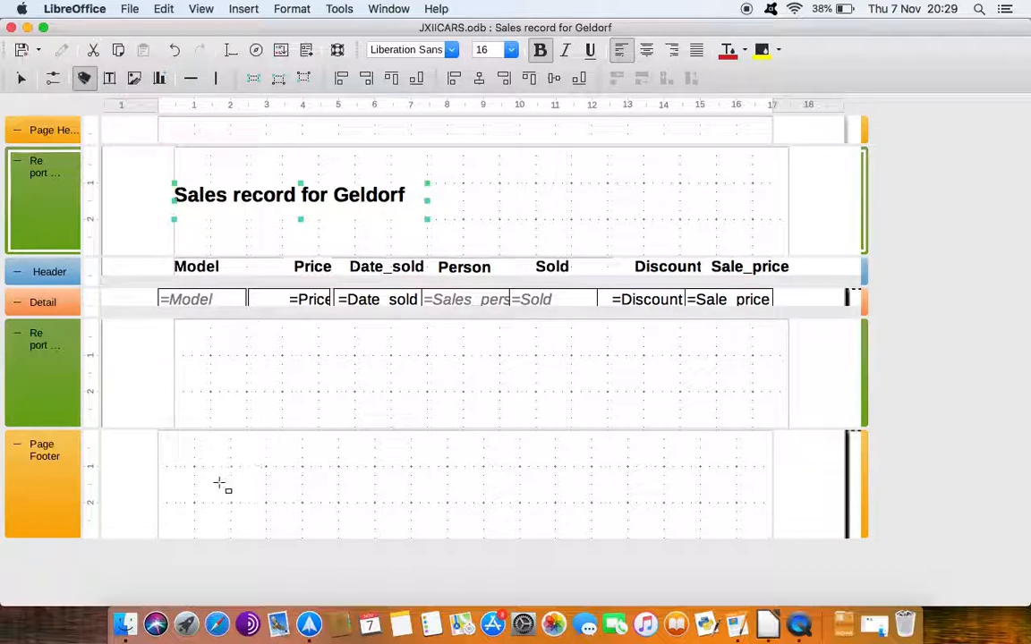
pyautogui.moveTo(194, 467)
pyautogui.mouseDown()
pyautogui.moveTo(315, 523)
pyautogui.moveTo(322, 536)
pyautogui.moveTo(349, 538)
pyautogui.moveTo(328, 521)
pyautogui.mouseUp()
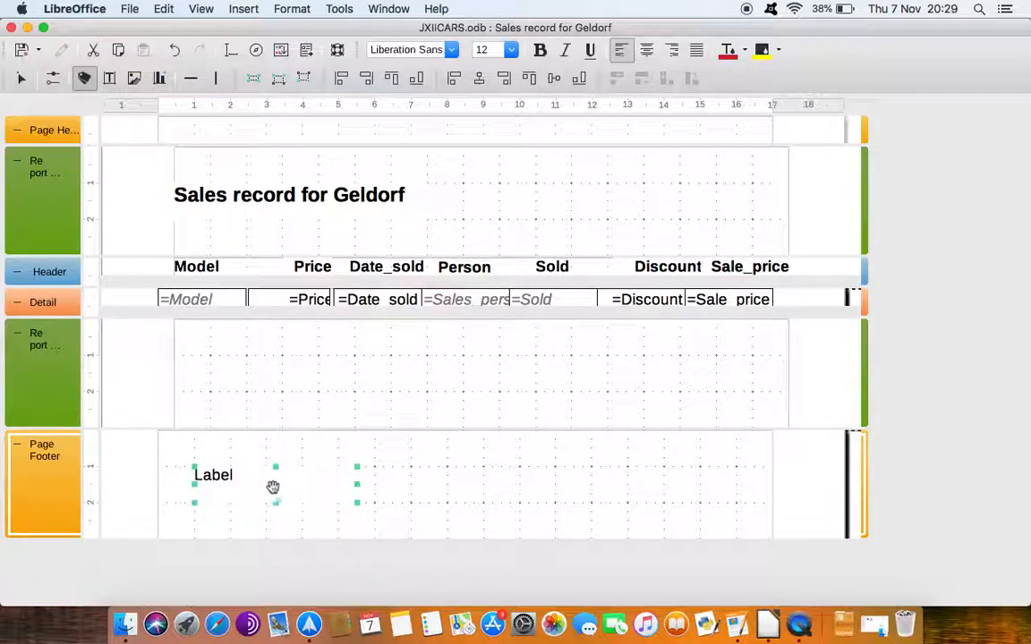
pyautogui.doubleClick(248, 483)
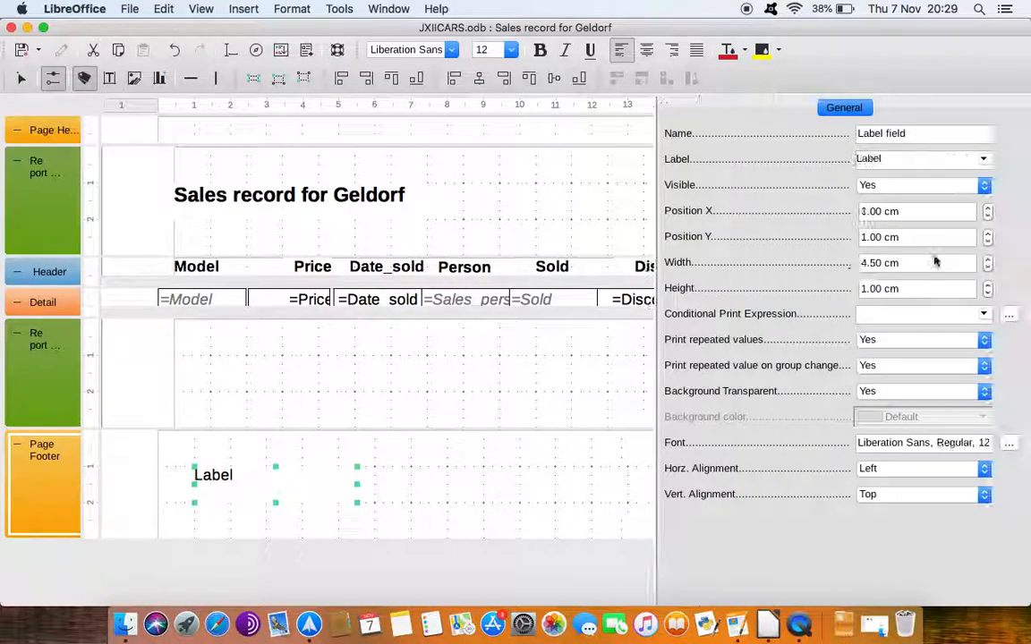
pyautogui.doubleClick(906, 161)
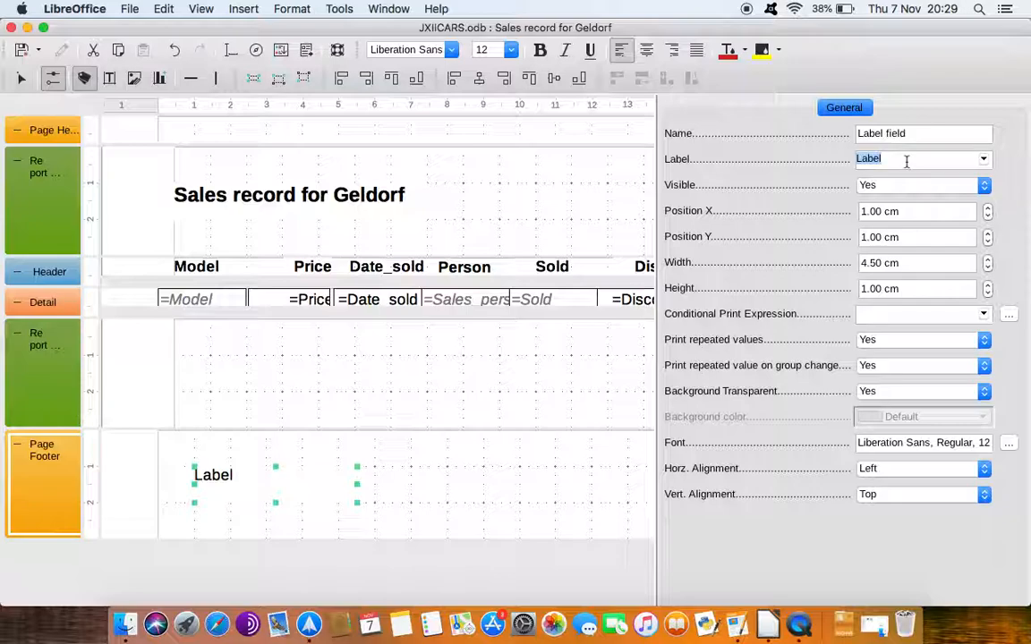
pyautogui.write('By Paul Mc Tear')
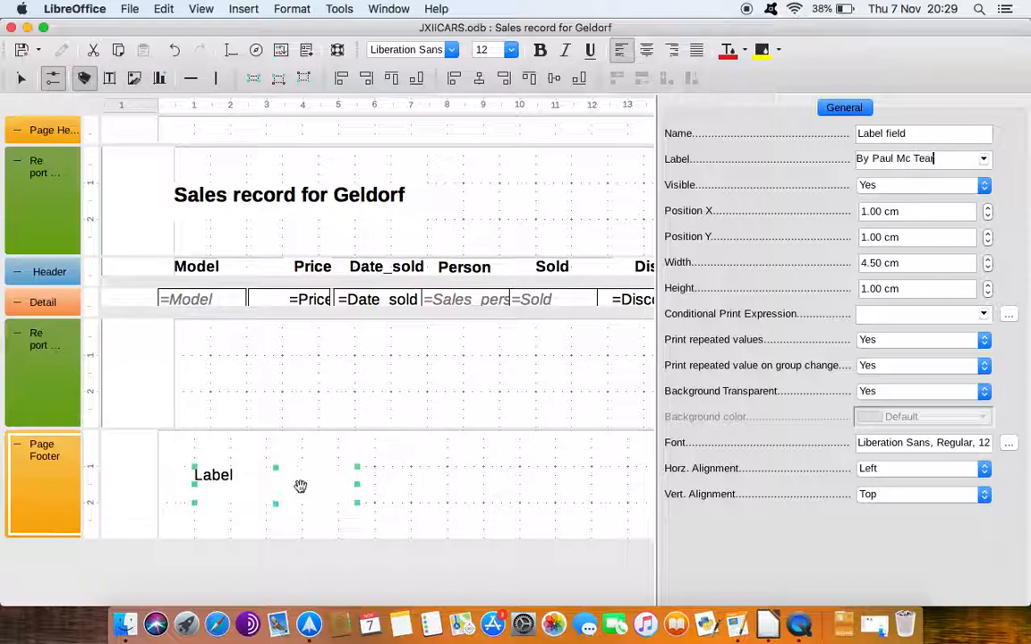
pyautogui.click(389, 475)
pyautogui.click(272, 479)
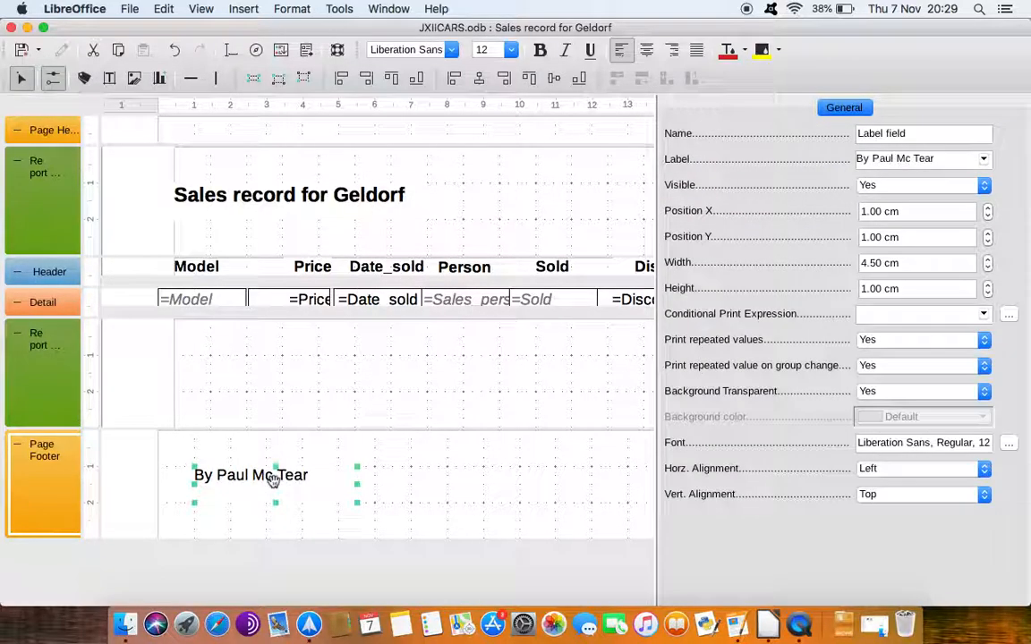
# - Move the author label to the Page Footer's upper-left corner, shrink that section to the label's height, and check the report output
pyautogui.moveTo(272, 480); pyautogui.dragTo(235, 530)
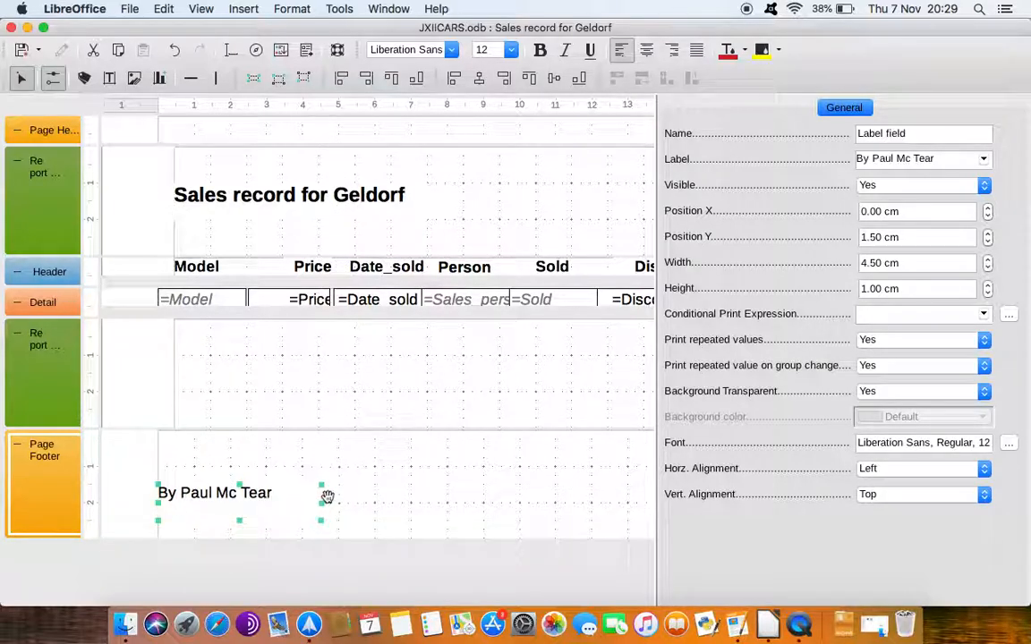
pyautogui.click(295, 436)
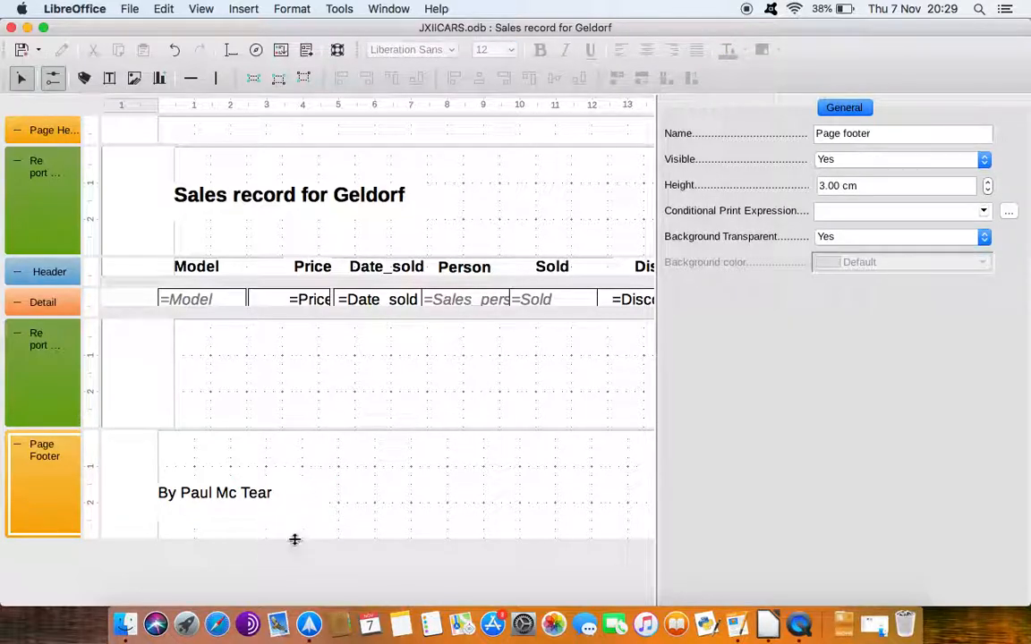
pyautogui.moveTo(244, 495)
pyautogui.mouseDown()
pyautogui.moveTo(246, 460)
pyautogui.moveTo(247, 473)
pyautogui.mouseUp()
pyautogui.moveTo(297, 540); pyautogui.dragTo(304, 452)
pyautogui.click(307, 50)
pyautogui.scroll(-10, 560, 396)
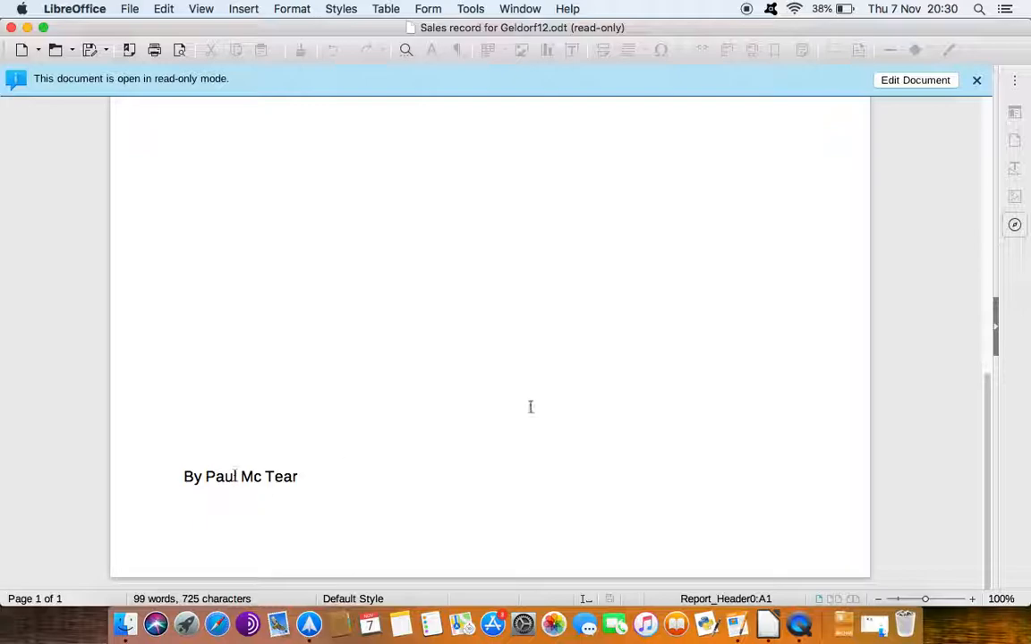
pyautogui.scroll(10, 516, 320)
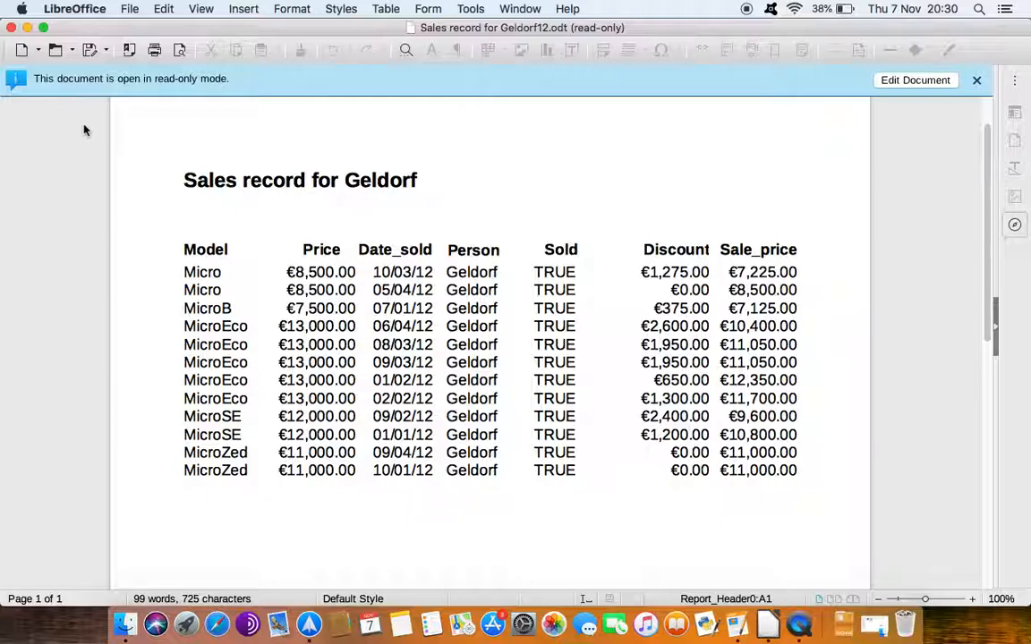
pyautogui.click(11, 27)
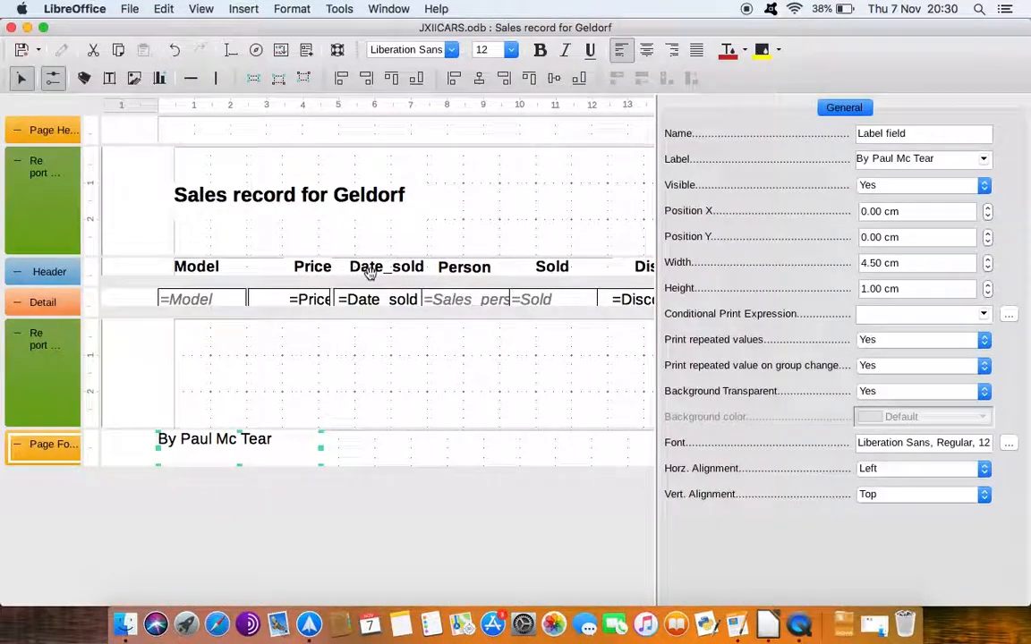
# - Draw a text box about 4.25 cm by 1.25 cm near the right side of the Report Footer section
pyautogui.click(53, 78)
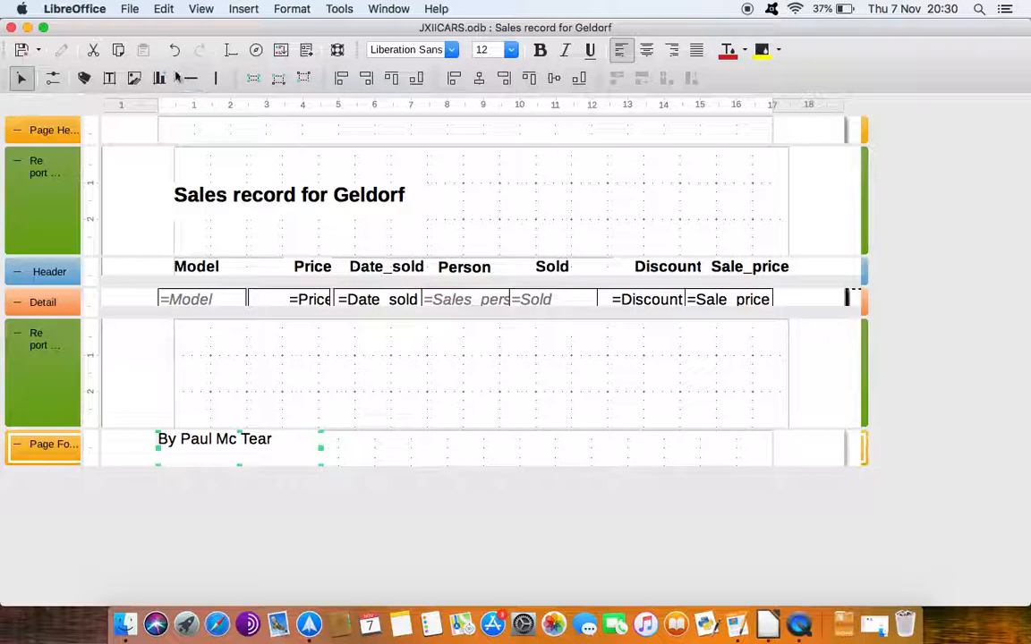
pyautogui.click(109, 79)
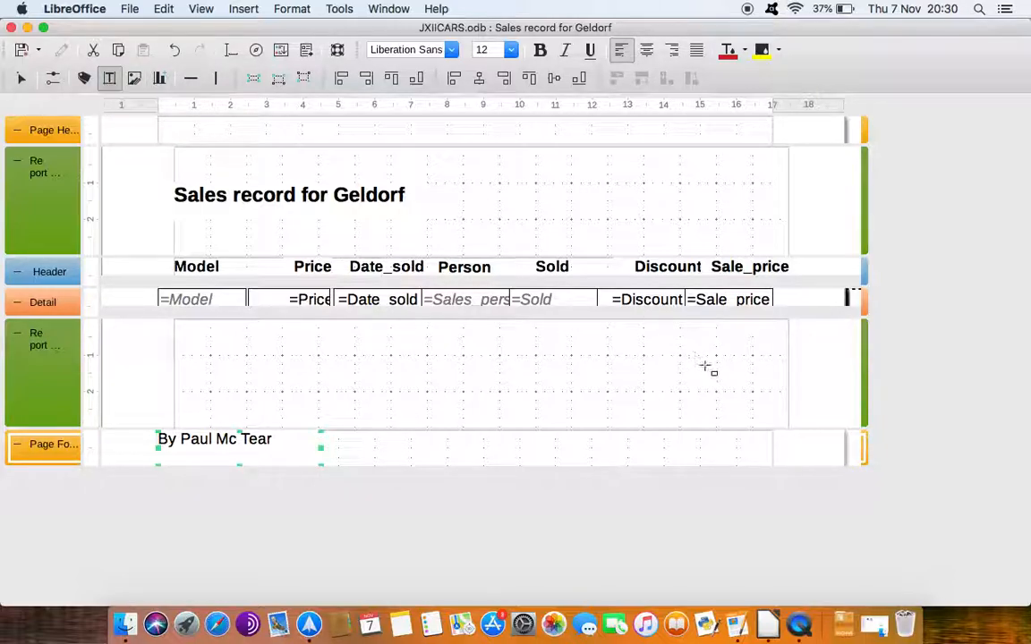
pyautogui.moveTo(607, 356); pyautogui.dragTo(762, 433)
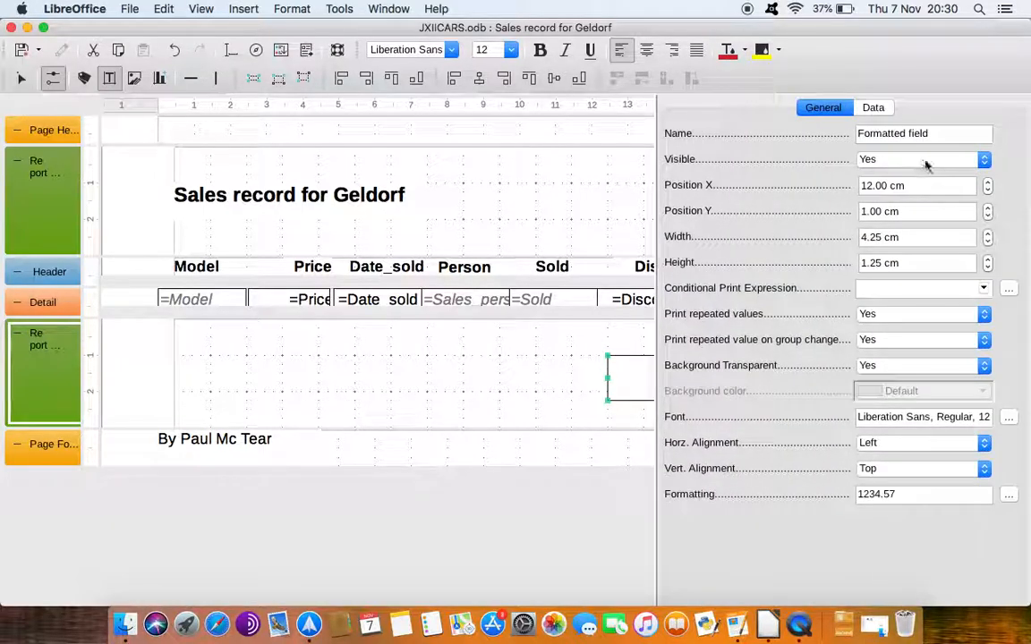
# - Set the Report Footer text box to the Function data type, using Accumulation on the Sale_price field
pyautogui.click(874, 107)
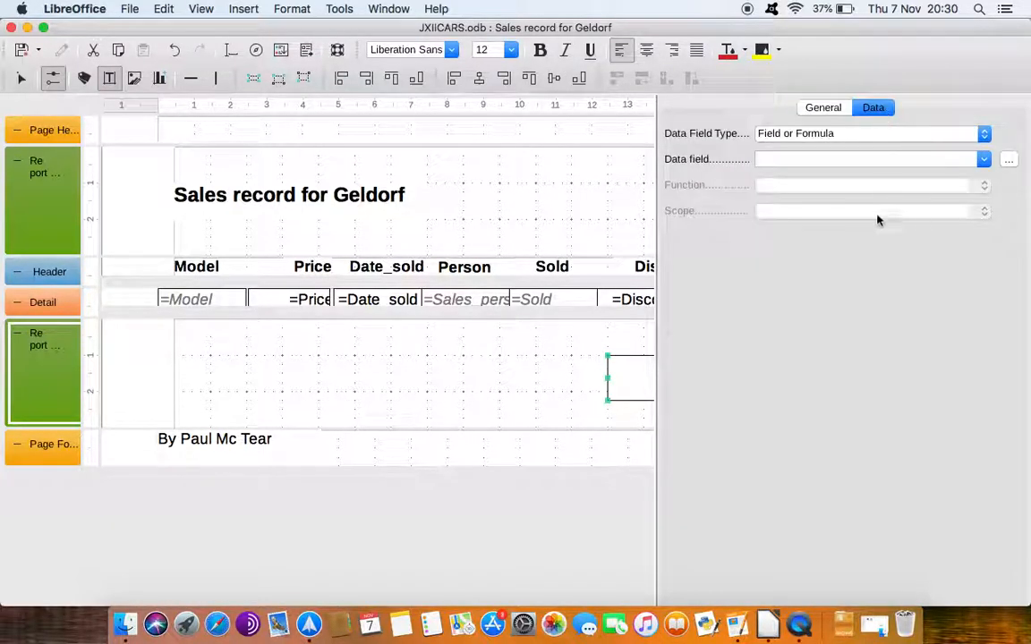
pyautogui.click(982, 134)
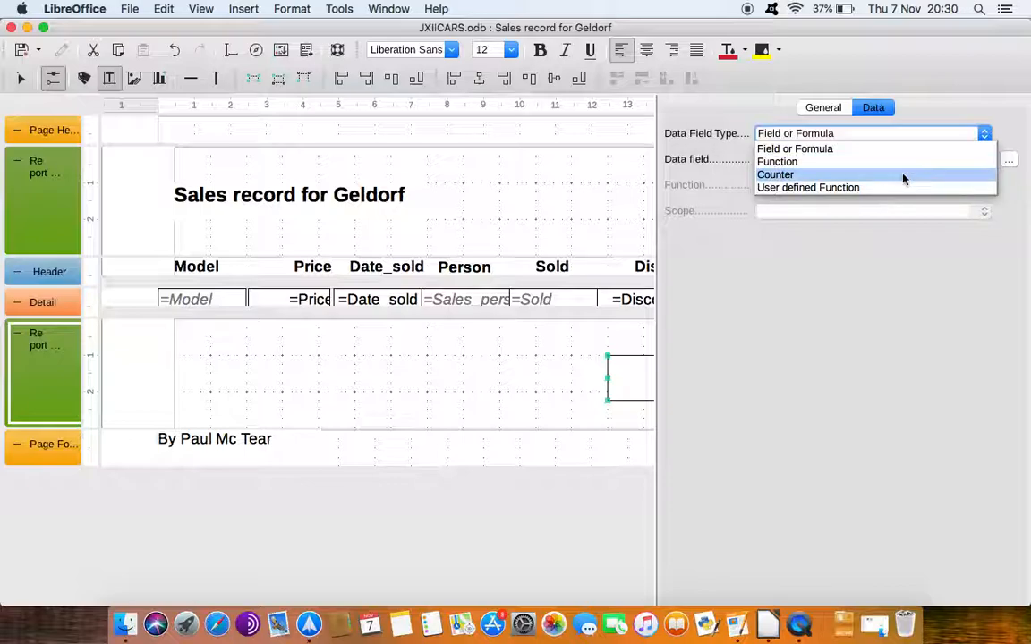
pyautogui.click(902, 175)
pyautogui.click(960, 136)
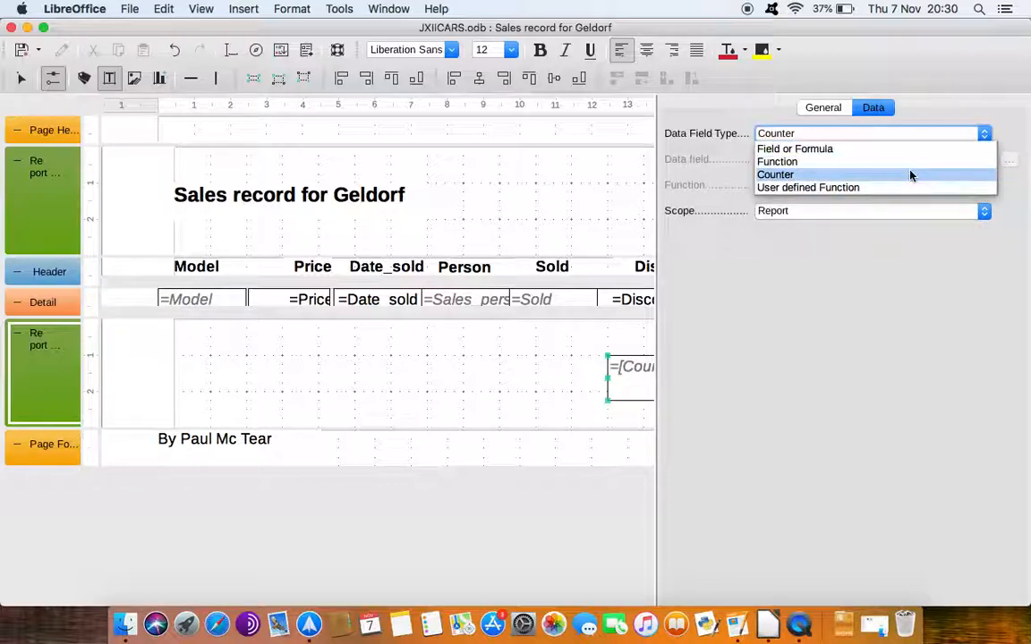
pyautogui.click(910, 167)
pyautogui.click(982, 160)
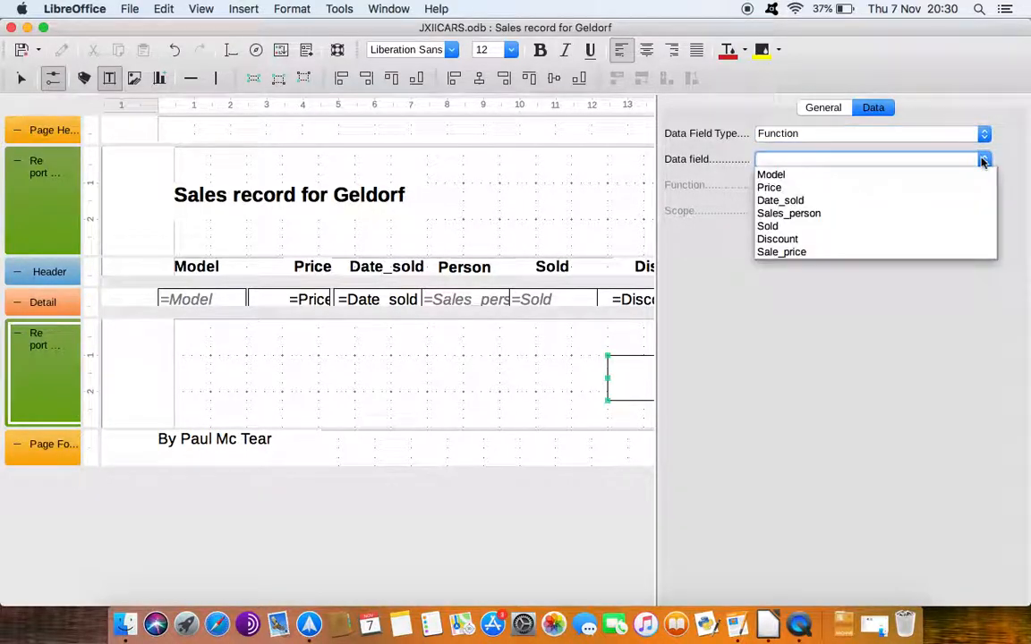
pyautogui.click(875, 259)
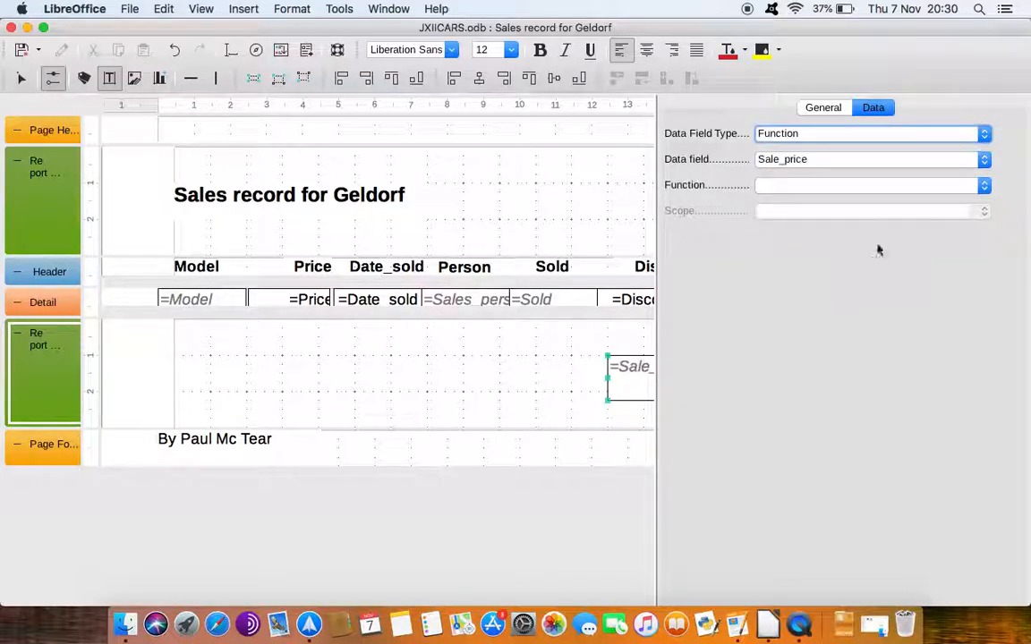
pyautogui.click(986, 185)
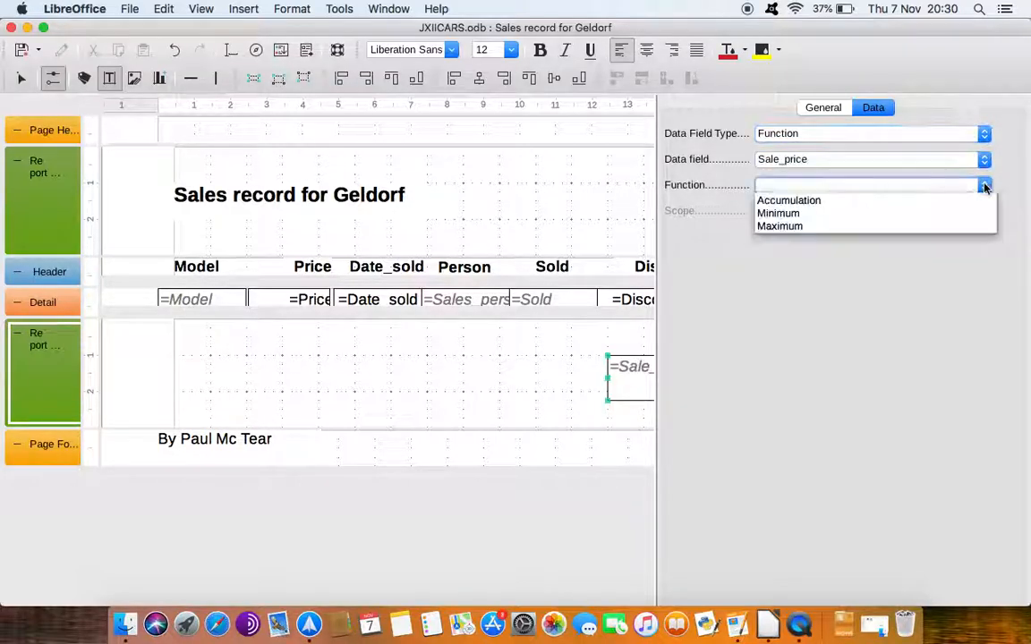
pyautogui.click(907, 207)
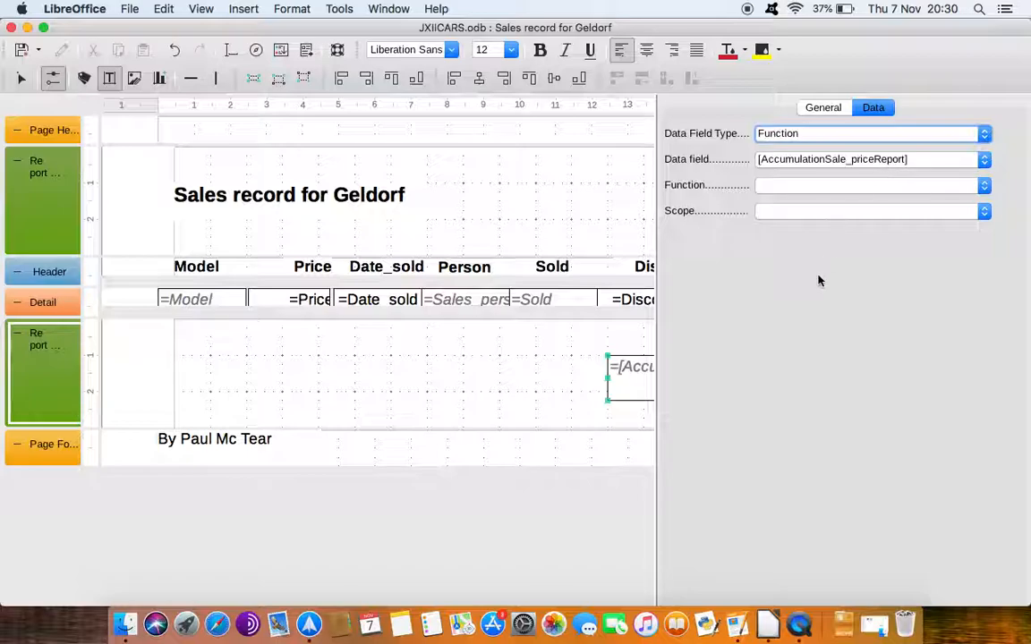
# - Format the accumulated Sale_price field as euro currency (English Ireland) with two decimal places, and check the total in the report output
pyautogui.click(829, 108)
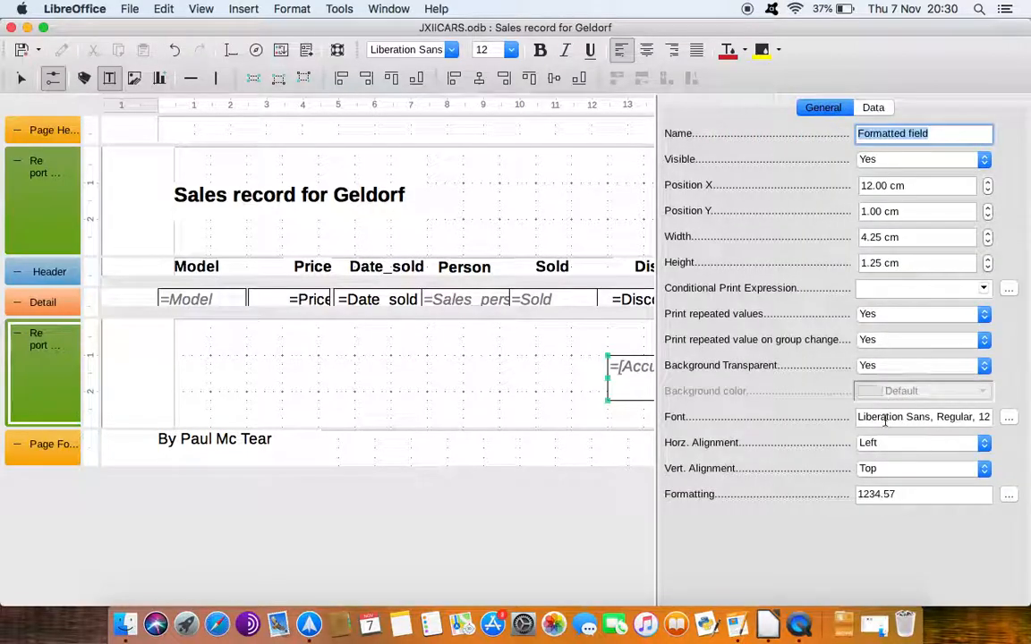
pyautogui.click(1009, 495)
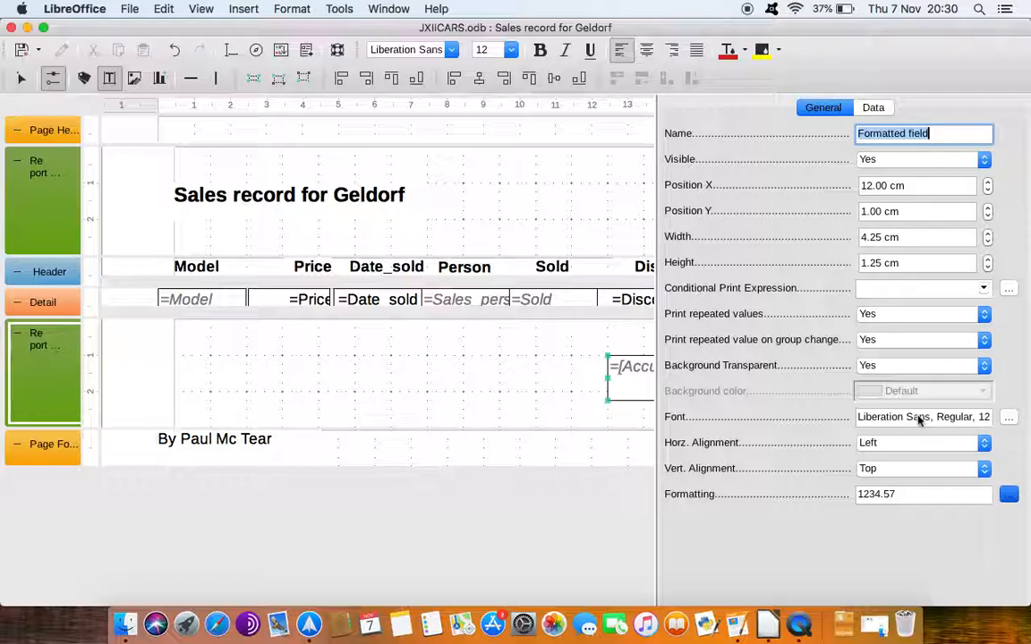
pyautogui.click(293, 261)
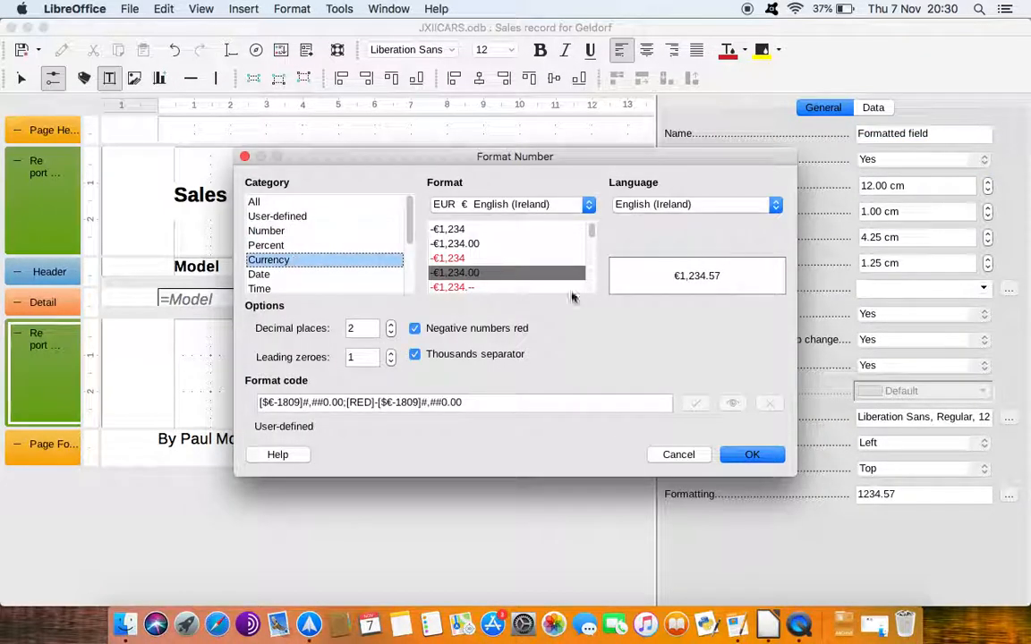
pyautogui.click(757, 453)
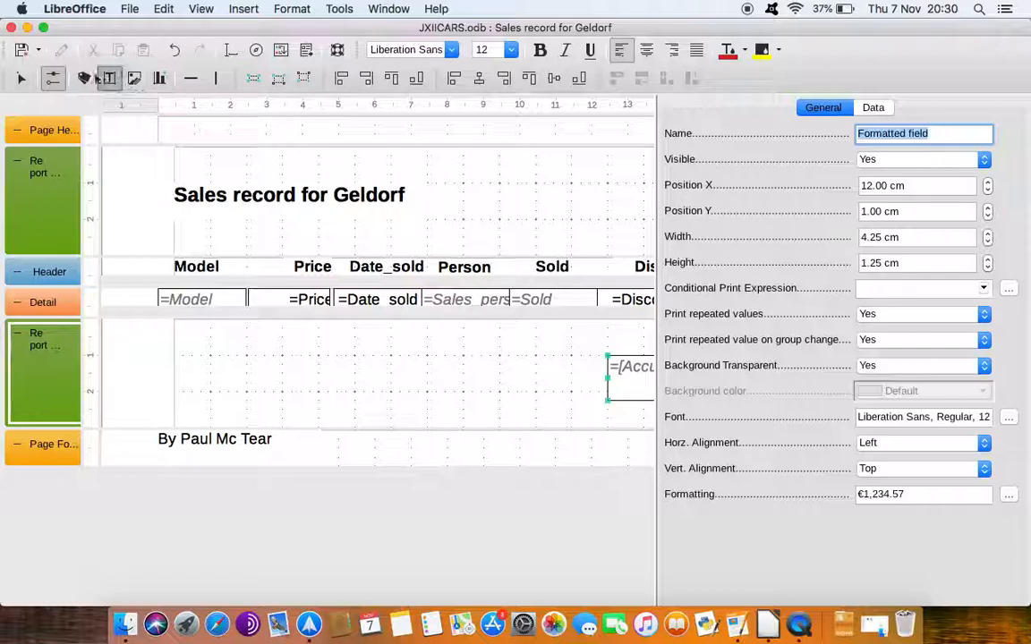
pyautogui.click(53, 78)
pyautogui.press('Escape')
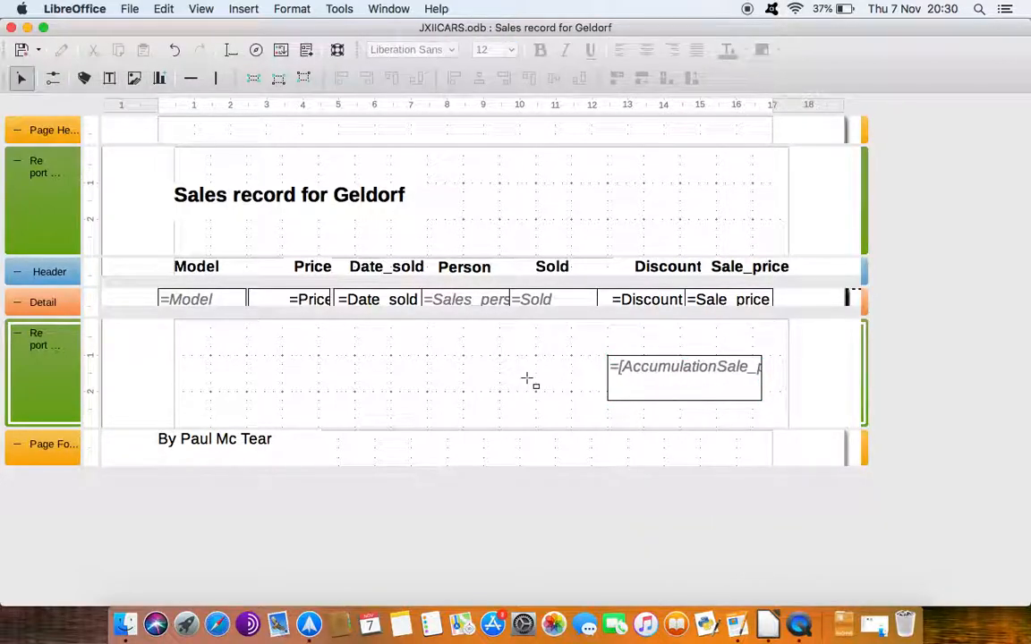
pyautogui.click(337, 52)
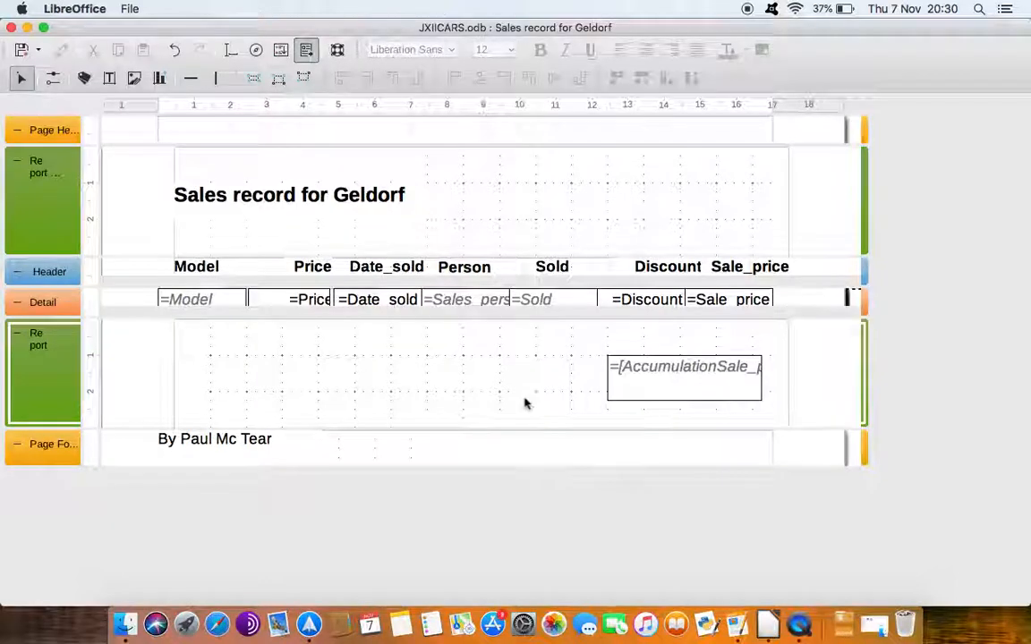
pyautogui.scroll(-4, 664, 458)
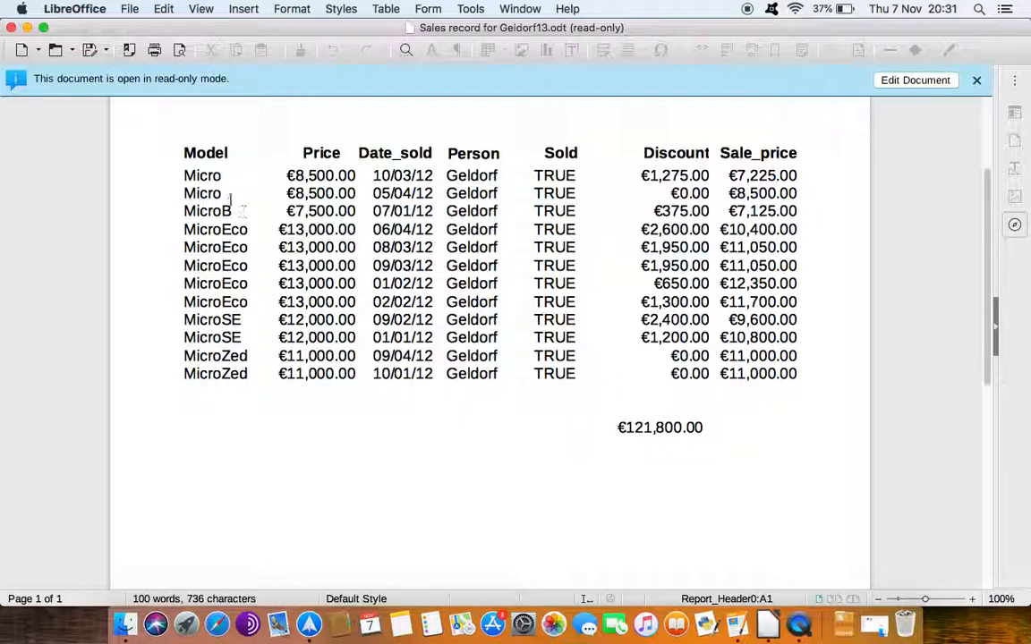
pyautogui.click(11, 27)
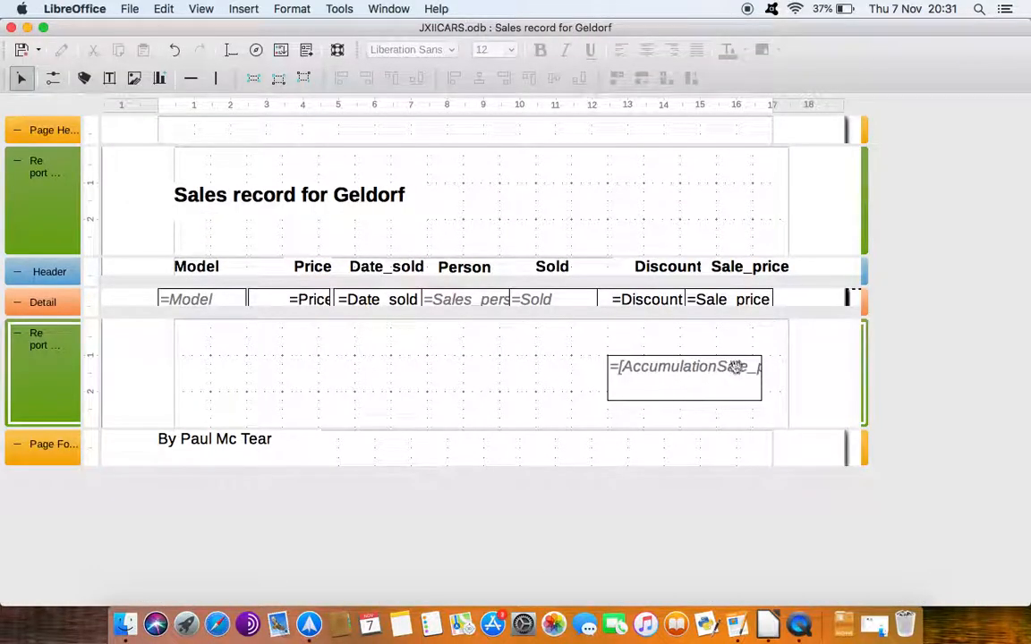
# - Shrink the total field to one line just below the Sale_price column and reduce the Report Footer section to about 1 cm high
pyautogui.click(729, 397)
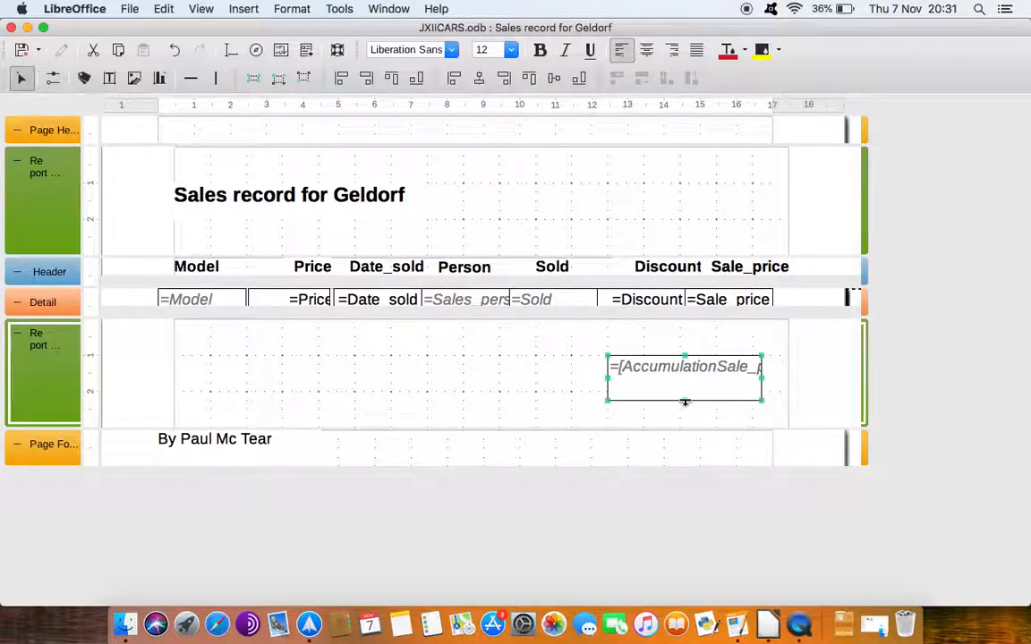
pyautogui.moveTo(685, 402); pyautogui.dragTo(739, 332)
pyautogui.press('Right')
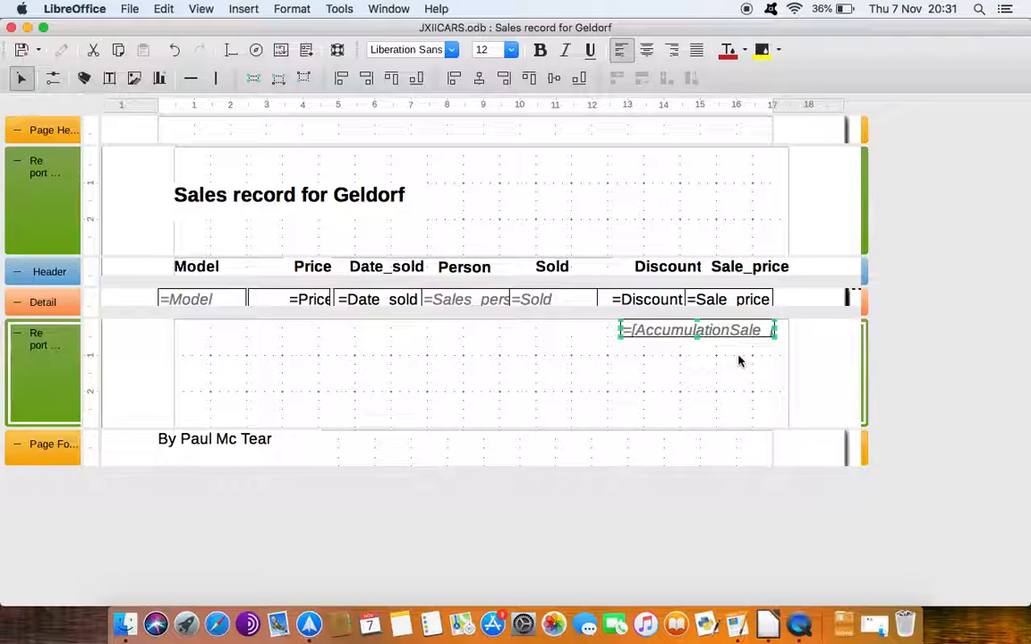
pyautogui.moveTo(731, 430); pyautogui.dragTo(729, 355)
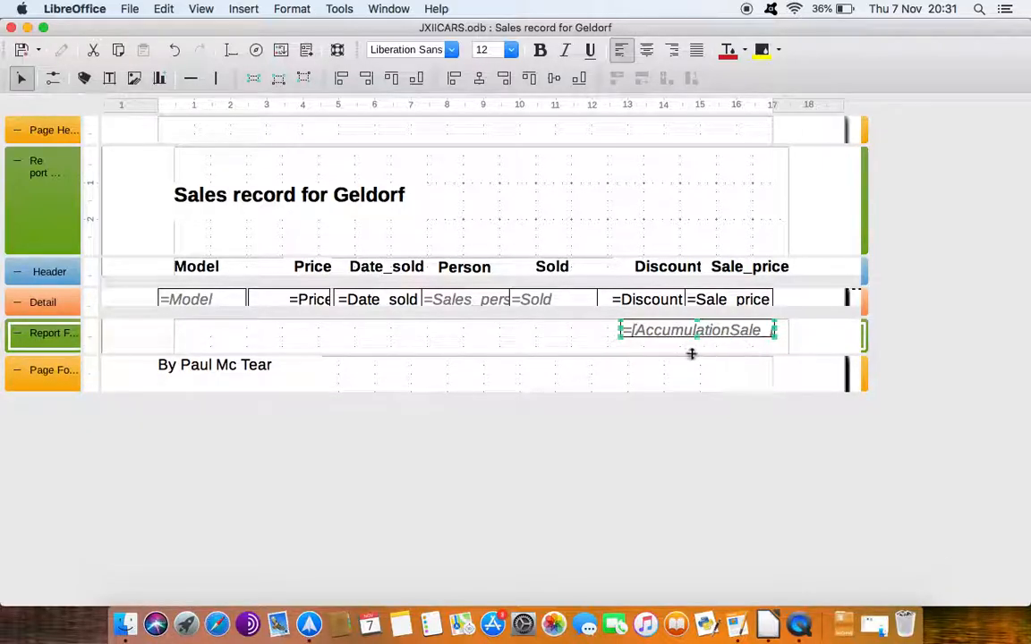
# - Add a label about 2.75 cm by 0.5 cm with the text "Total:" in the middle of the Report Footer
pyautogui.click(84, 77)
pyautogui.click(428, 333)
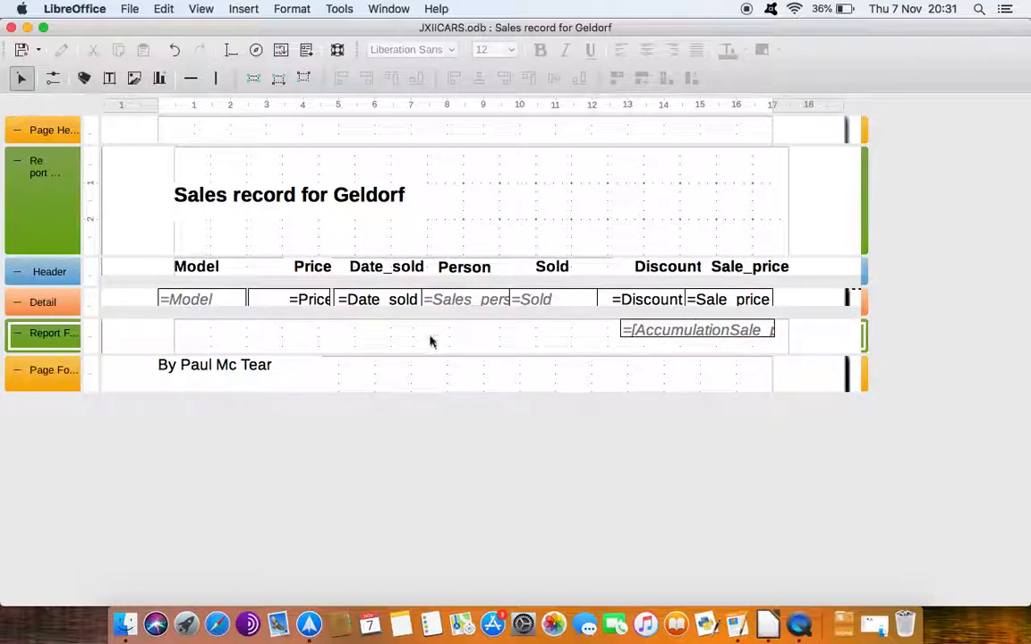
pyautogui.click(84, 78)
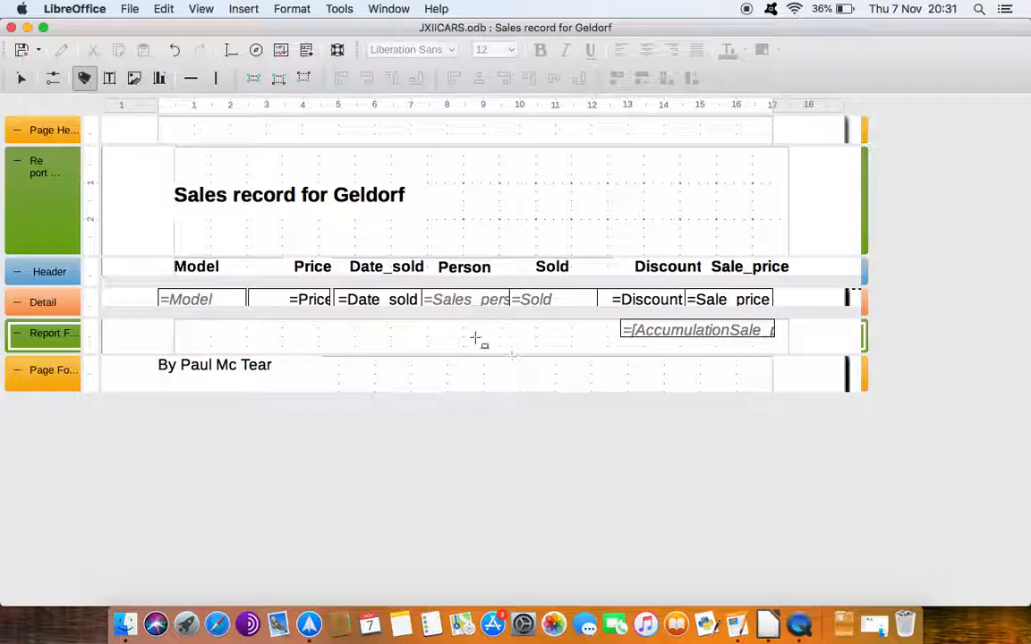
pyautogui.moveTo(466, 333); pyautogui.dragTo(555, 374)
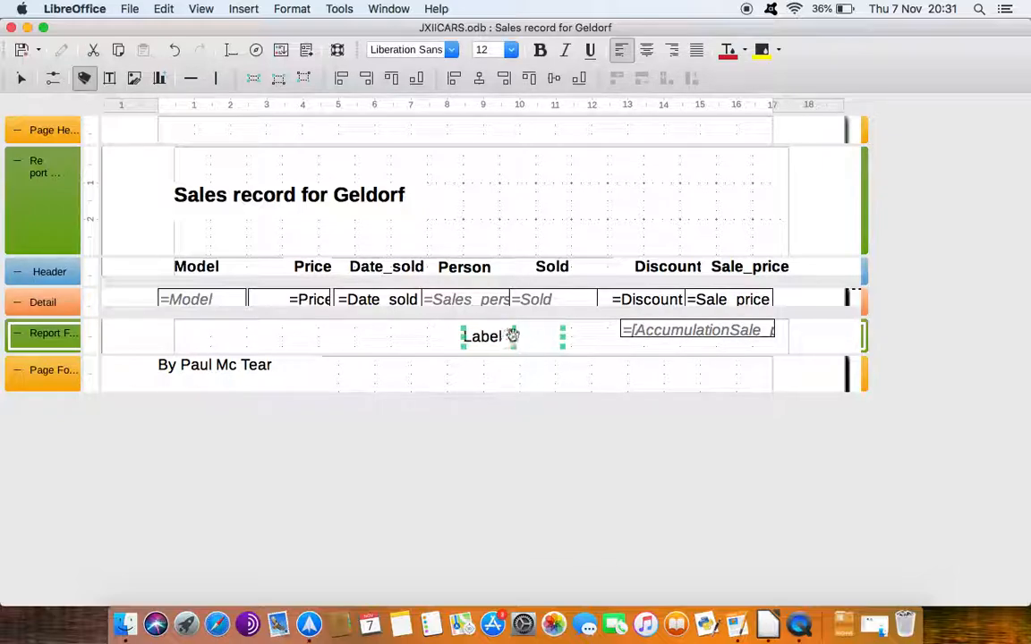
pyautogui.doubleClick(514, 335)
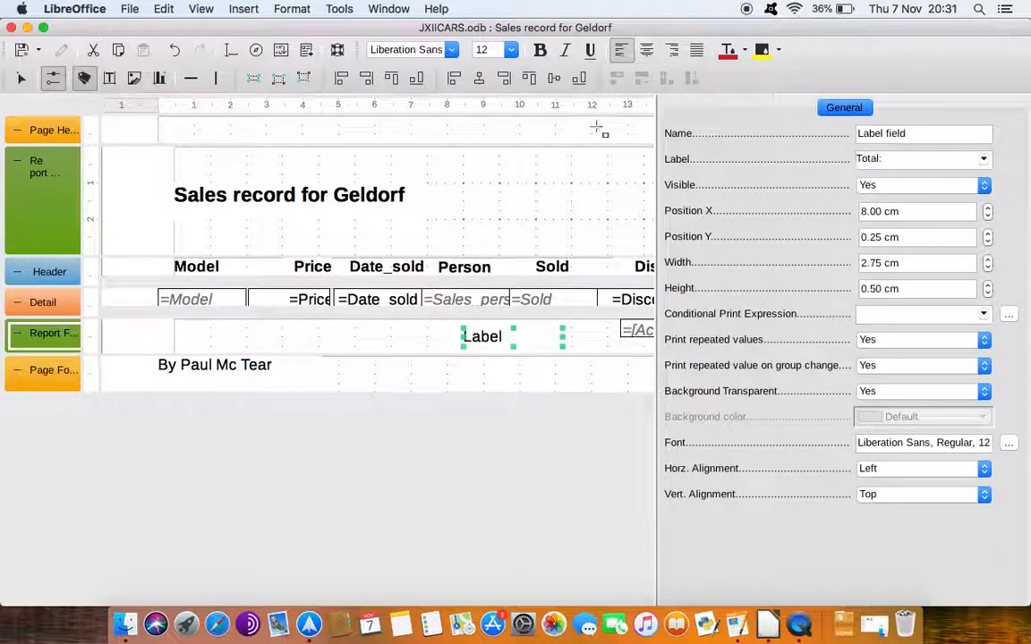
pyautogui.click(52, 80)
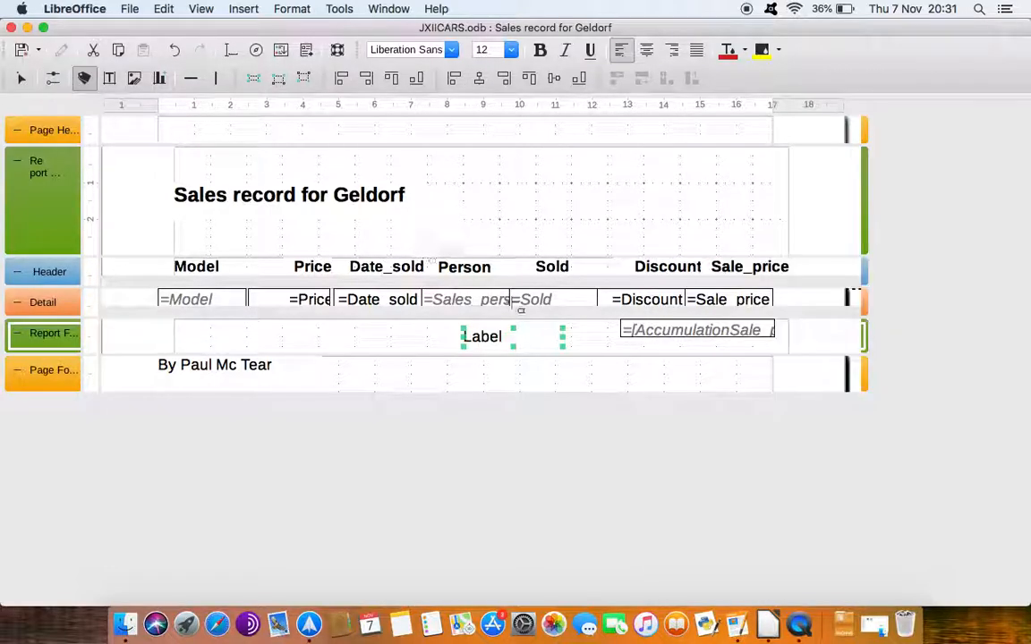
pyautogui.press('Escape')
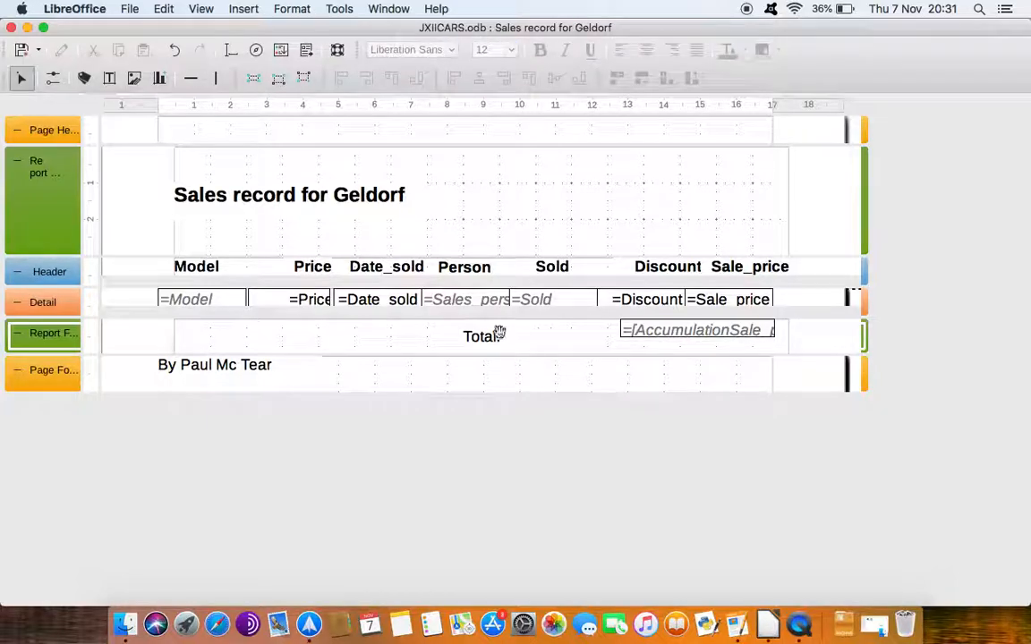
# - Narrow the "Total:" label to its text, place it directly beside the total field, and check the report output
pyautogui.click(467, 335)
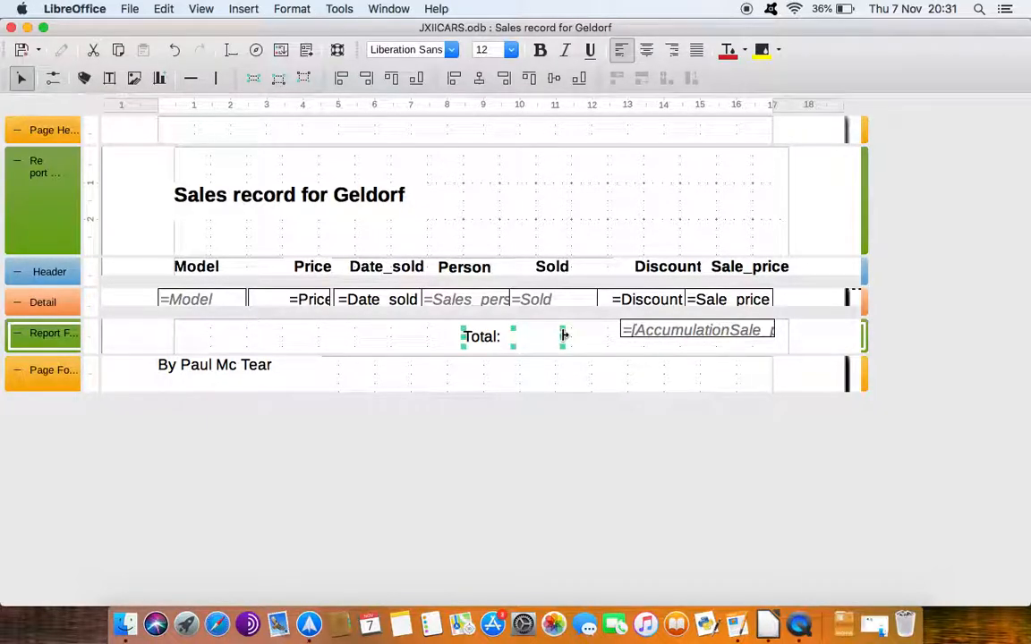
pyautogui.moveTo(564, 335); pyautogui.dragTo(607, 337)
pyautogui.press('Right')
pyautogui.press('Right')
pyautogui.press('Right')
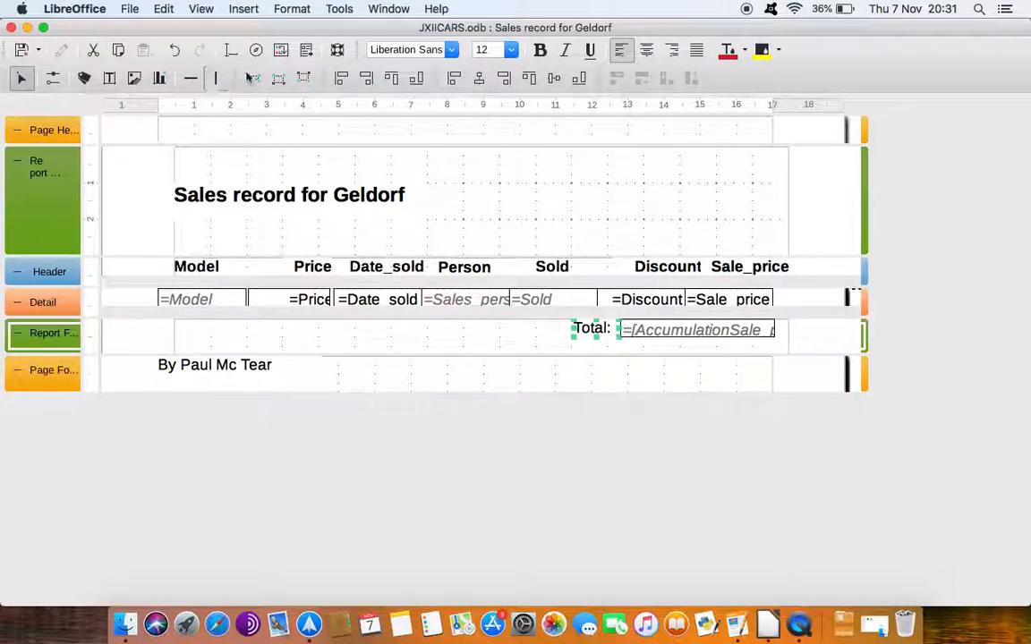
pyautogui.click(308, 52)
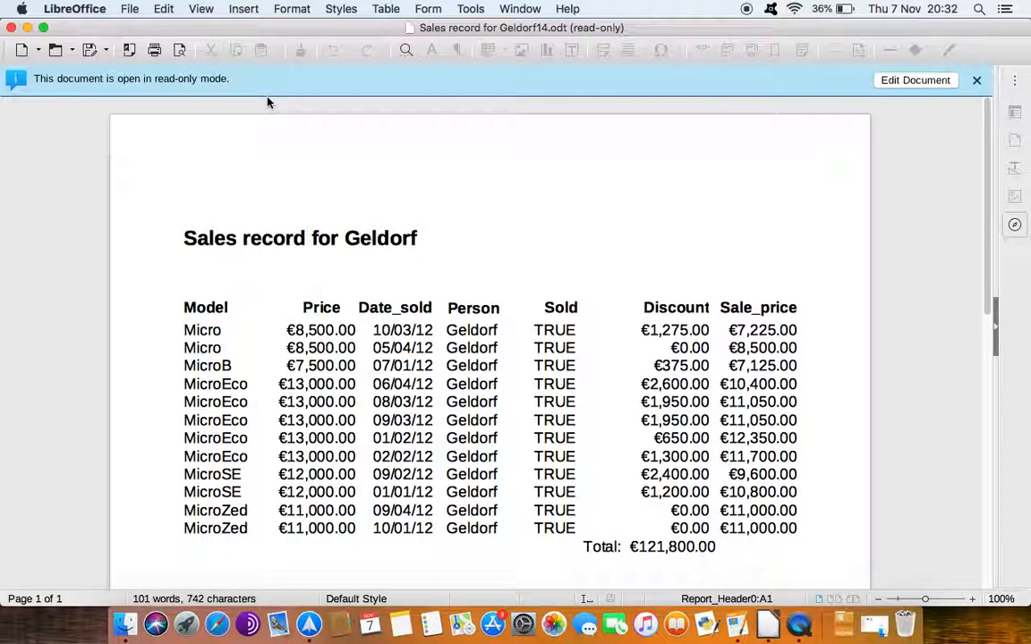
pyautogui.click(11, 28)
# - Shift the total field right to the end of the Sale_price header, move the "Total:" label along with it, and check the report output
pyautogui.click(735, 330)
pyautogui.moveTo(735, 331); pyautogui.dragTo(750, 330)
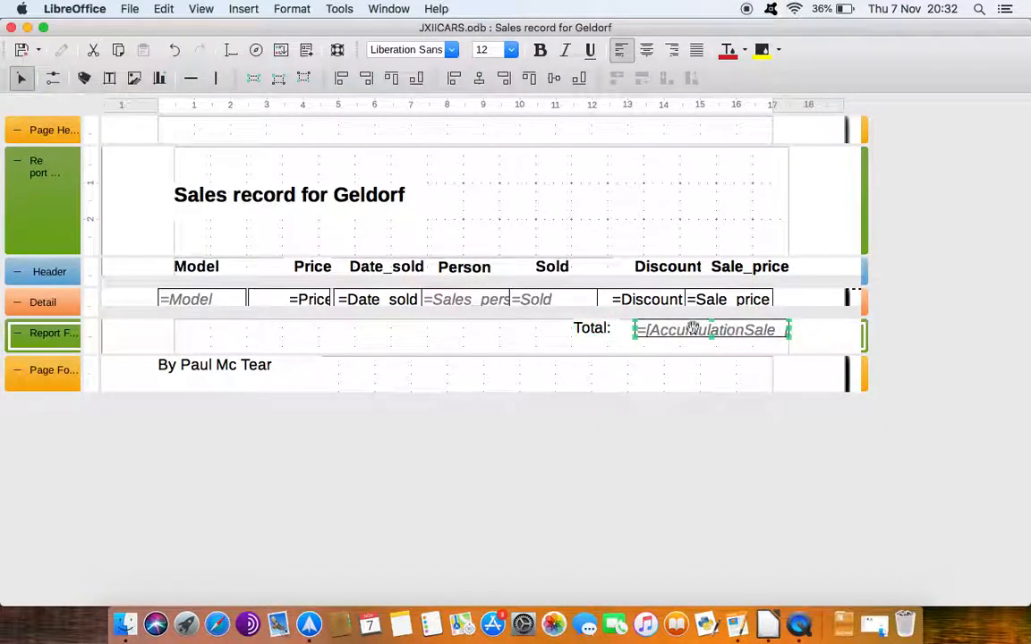
pyautogui.click(588, 330)
pyautogui.moveTo(587, 330); pyautogui.dragTo(596, 331)
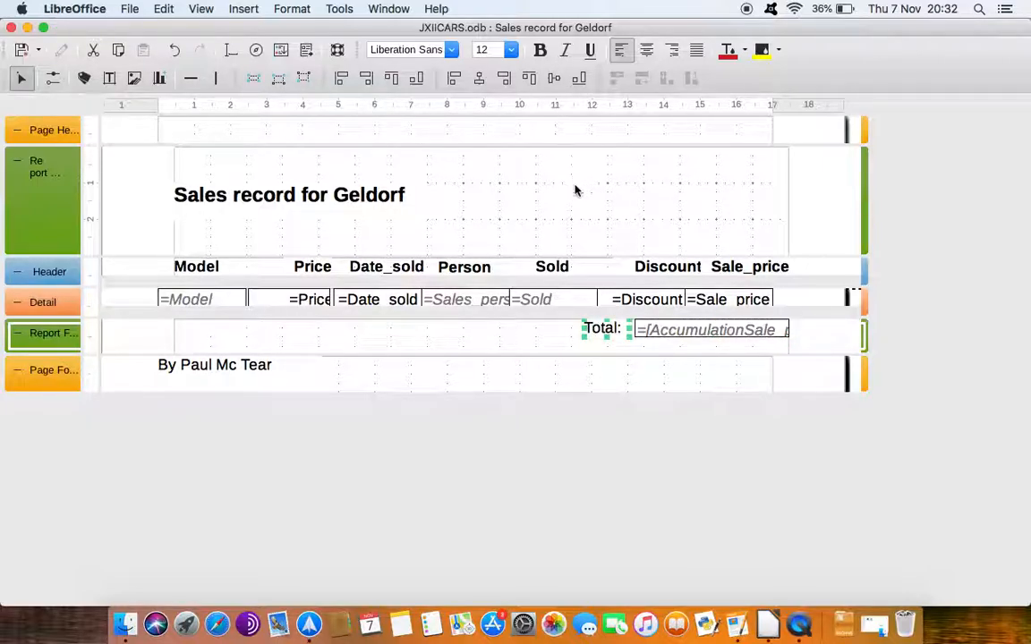
pyautogui.click(280, 50)
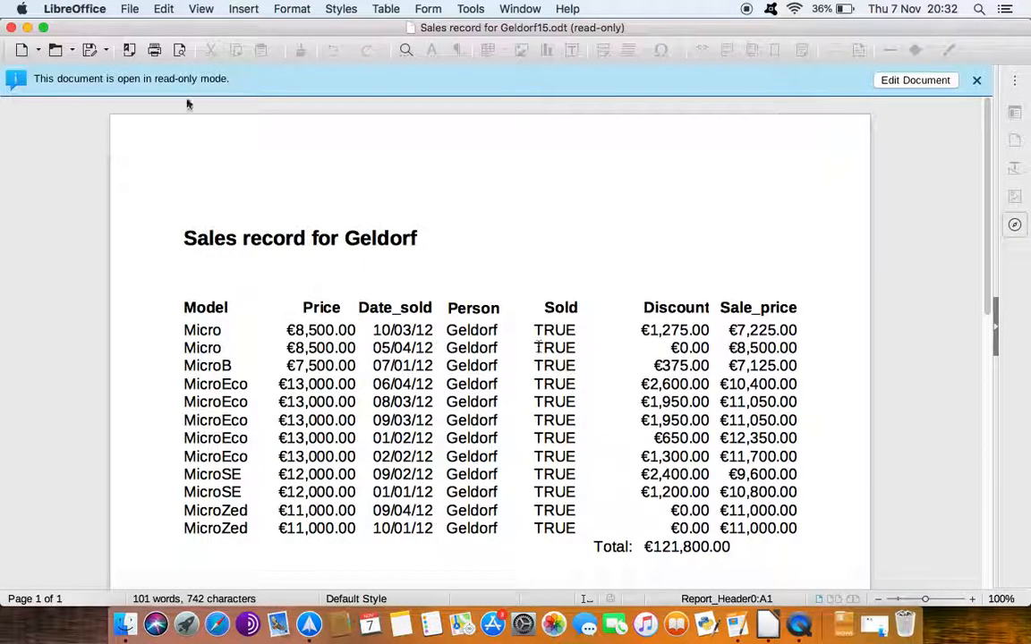
pyautogui.click(11, 27)
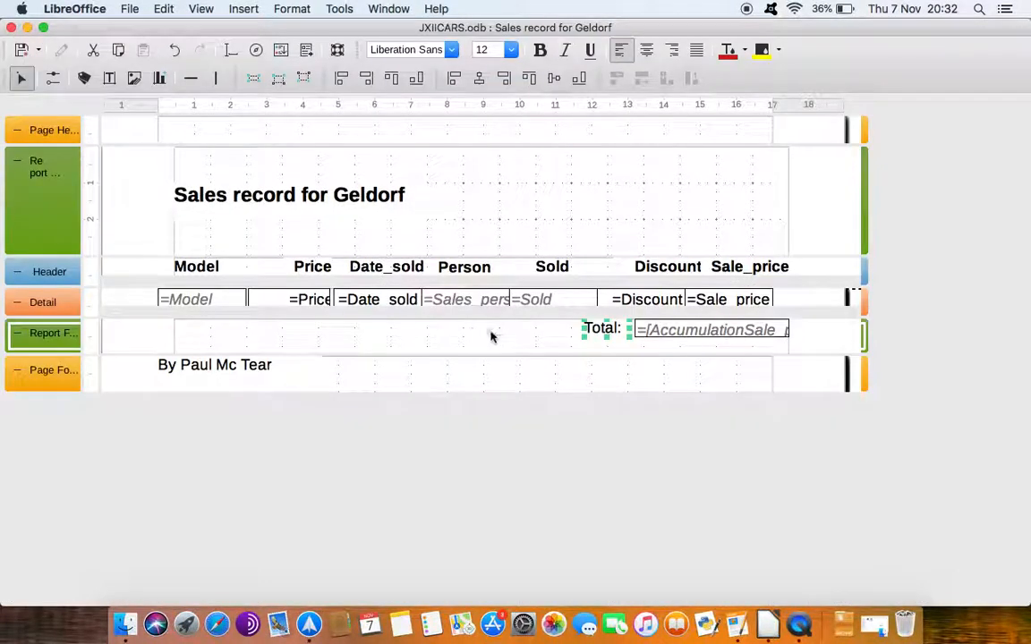
# - Right-align the contents of the total field in the Report Footer and check its alignment with the Sale_price column in the report output
pyautogui.click(732, 330)
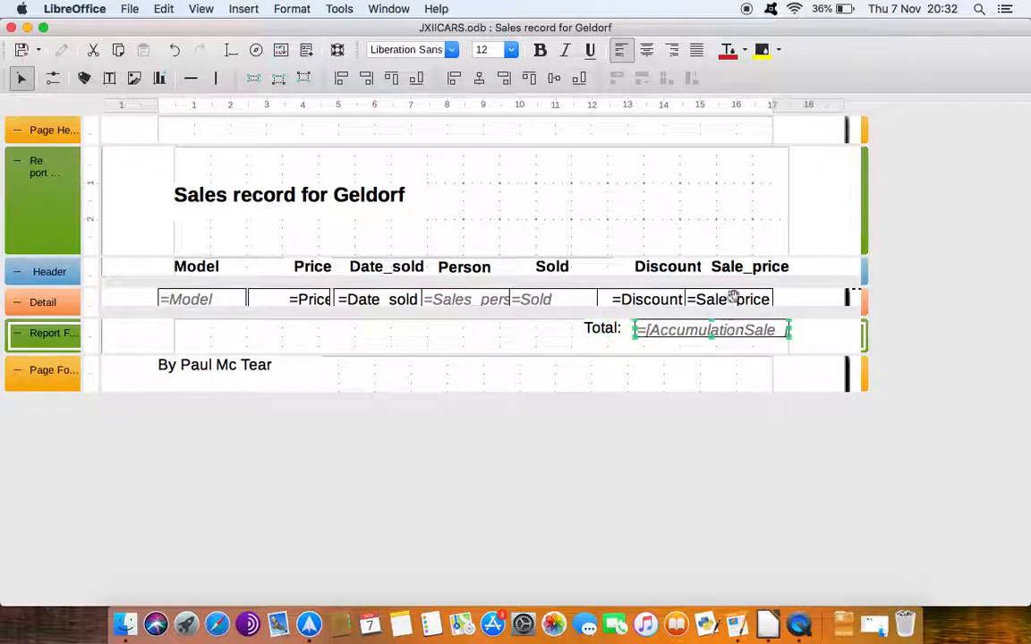
pyautogui.click(673, 50)
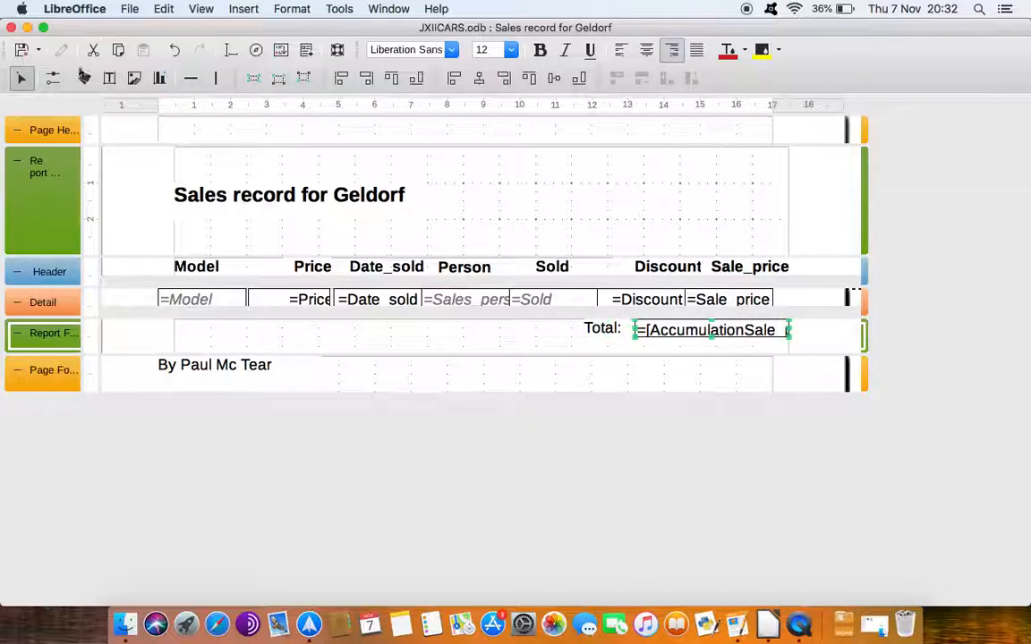
pyautogui.click(305, 49)
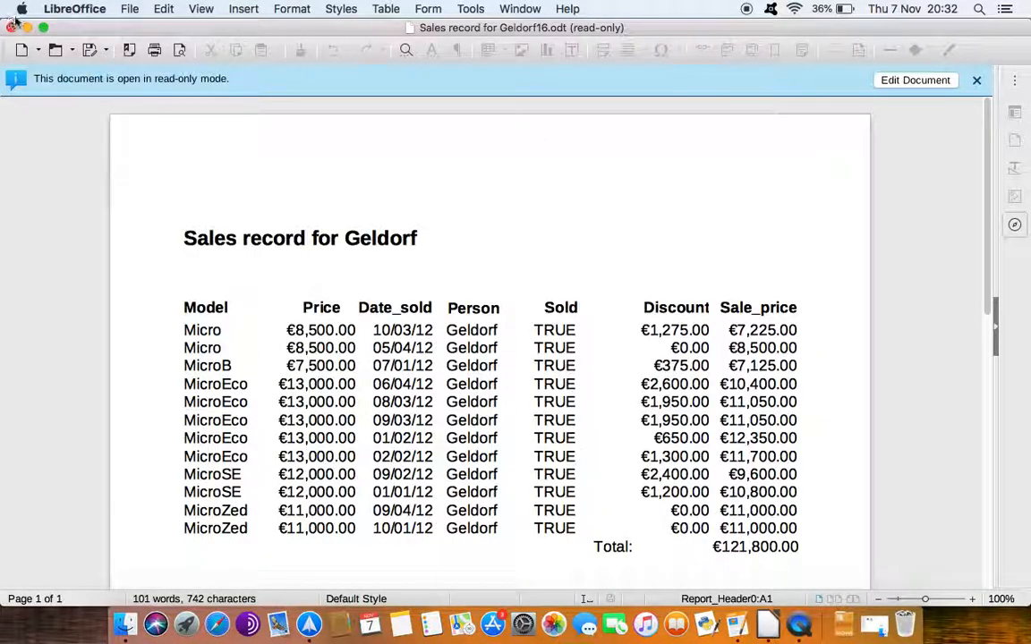
pyautogui.click(11, 27)
# - Right-align the text of the "Total:" label in the Report Footer and check it in the report output
pyautogui.click(605, 328)
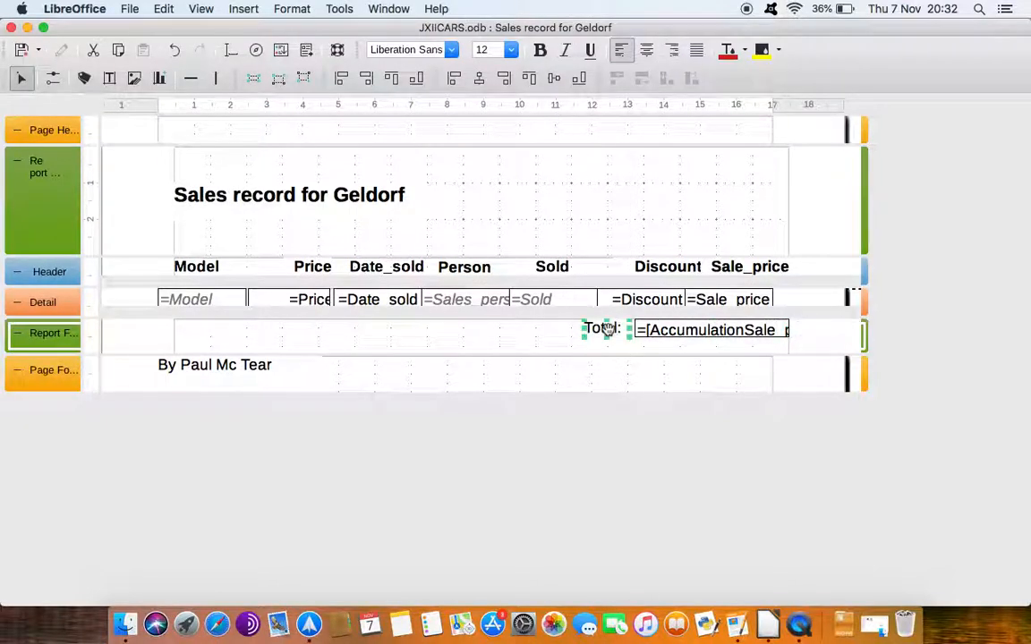
pyautogui.click(673, 50)
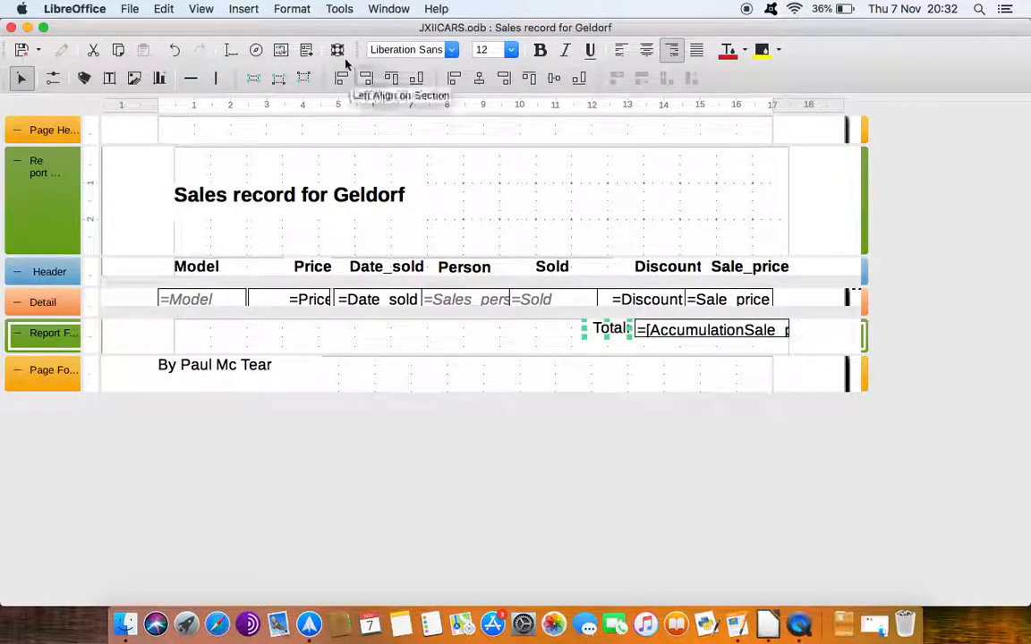
pyautogui.click(281, 49)
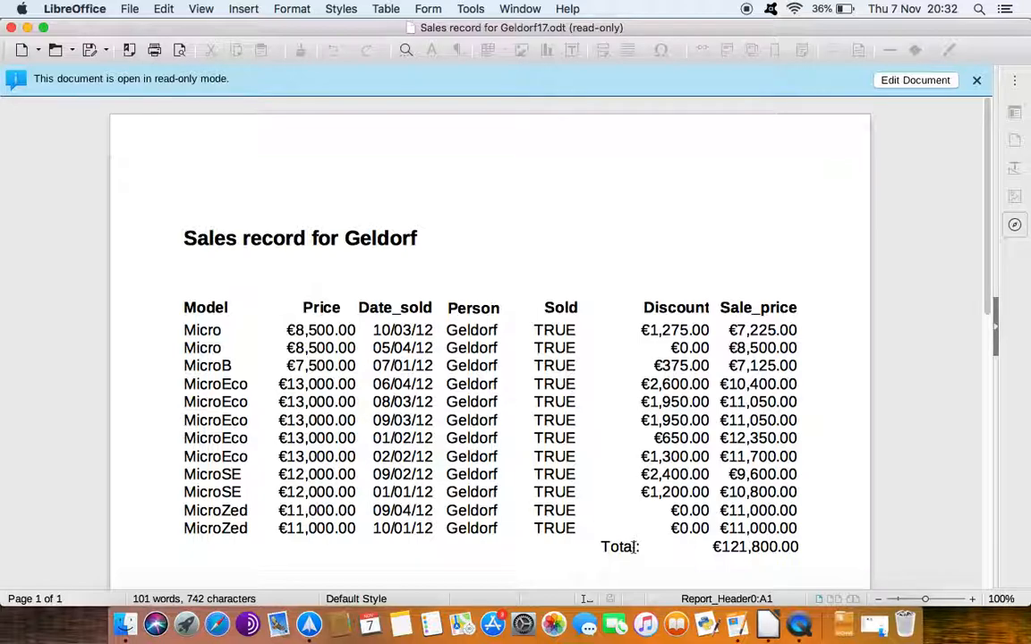
pyautogui.scroll(-5, 678, 543)
pyautogui.scroll(2, 689, 519)
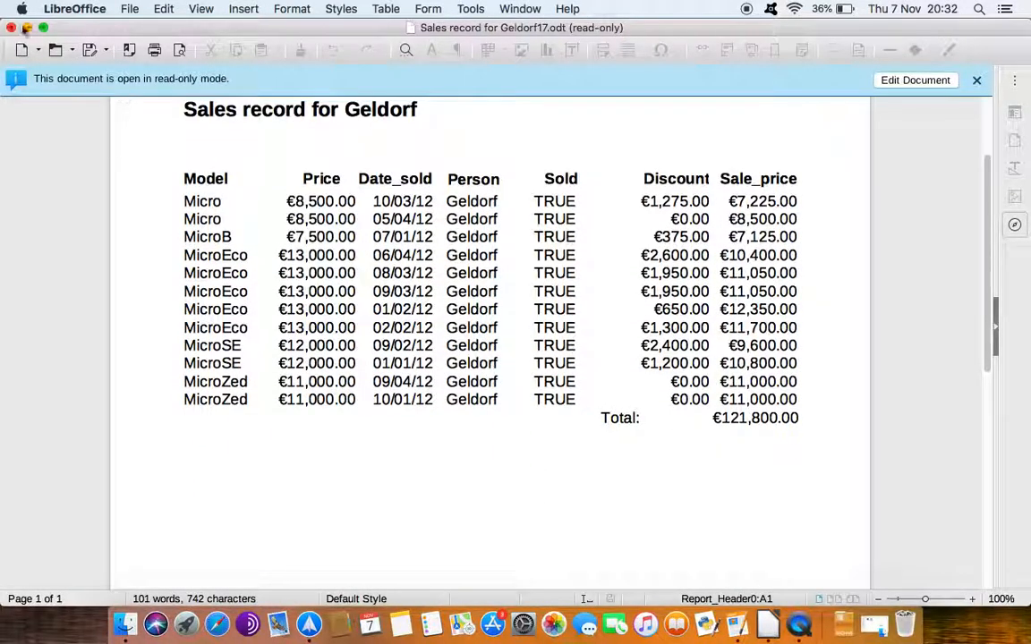
pyautogui.click(10, 28)
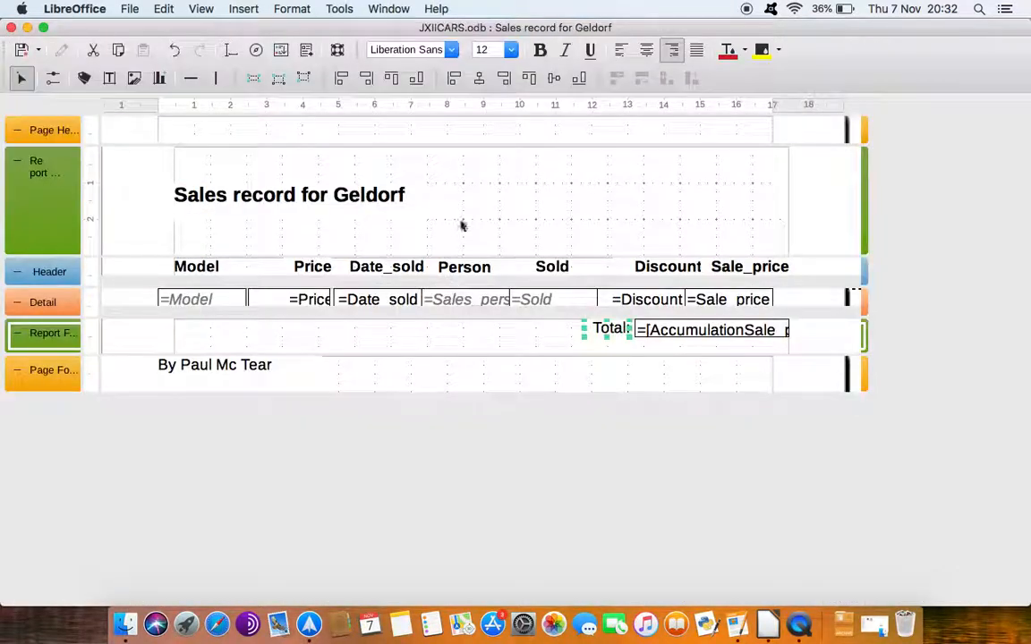
# - Move the "Total:" label and the total field together down to 0.40 cm in the Report Footer, and check the spacing in the report output
pyautogui.keyDown('shift'); pyautogui.click(664, 330); pyautogui.keyUp('shift')
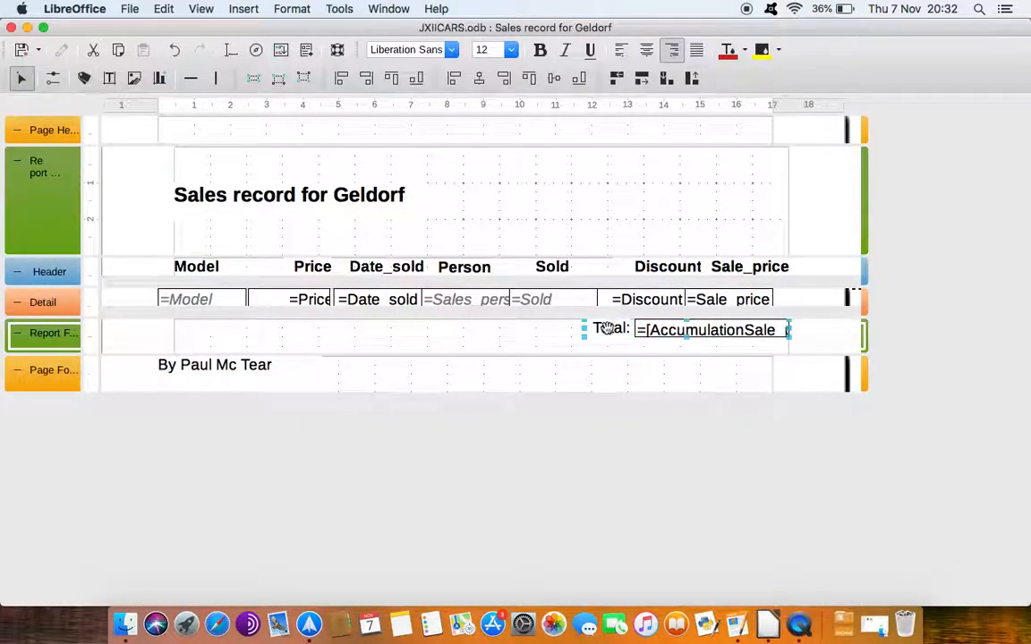
pyautogui.press('Down')
pyautogui.press('Down')
pyautogui.press('Down')
pyautogui.press('Down')
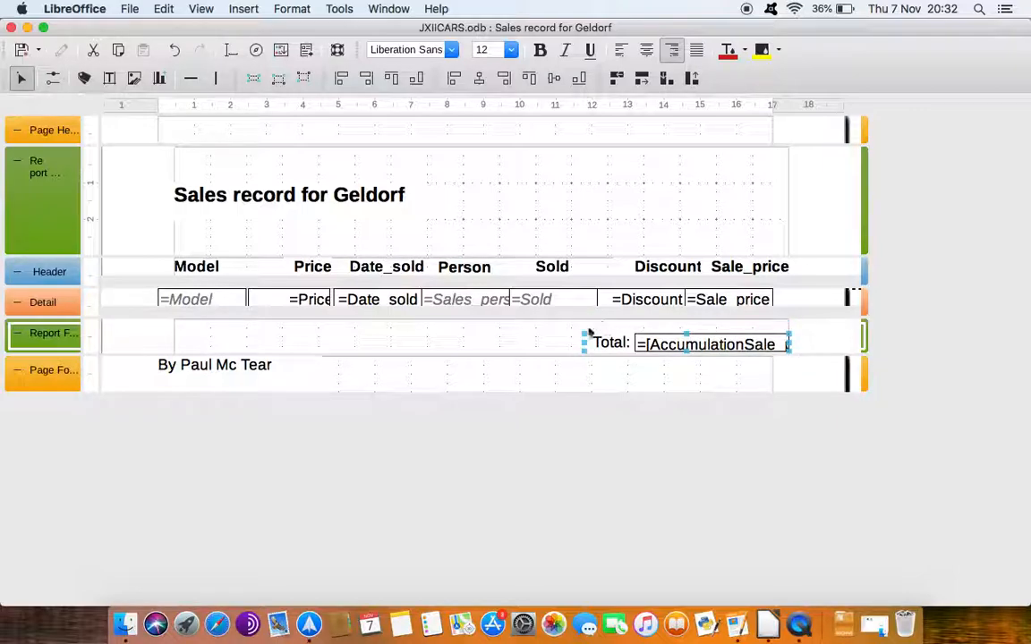
pyautogui.click(306, 54)
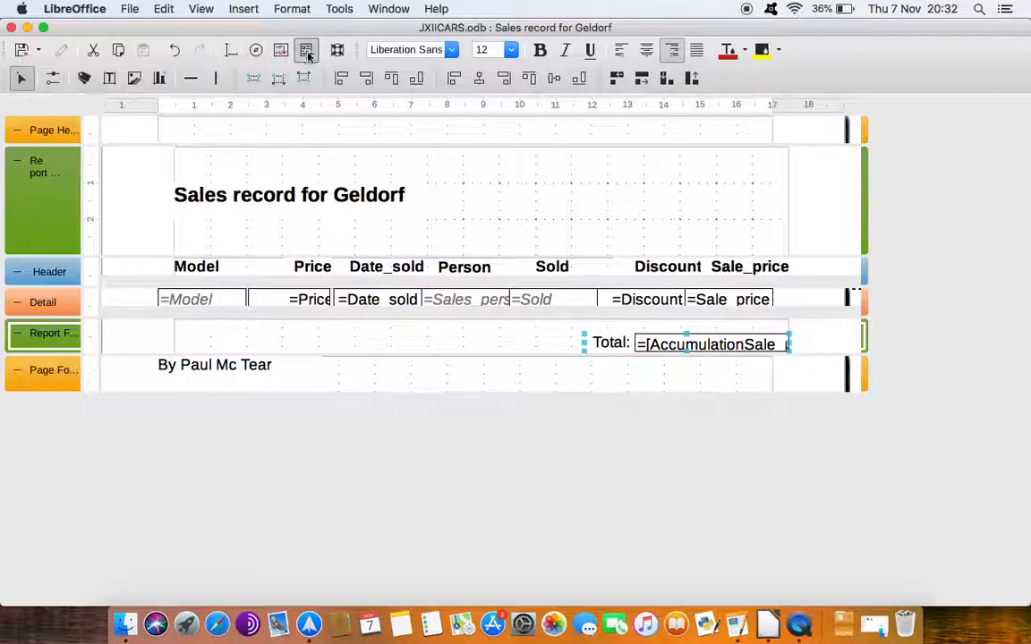
pyautogui.scroll(-3, 599, 418)
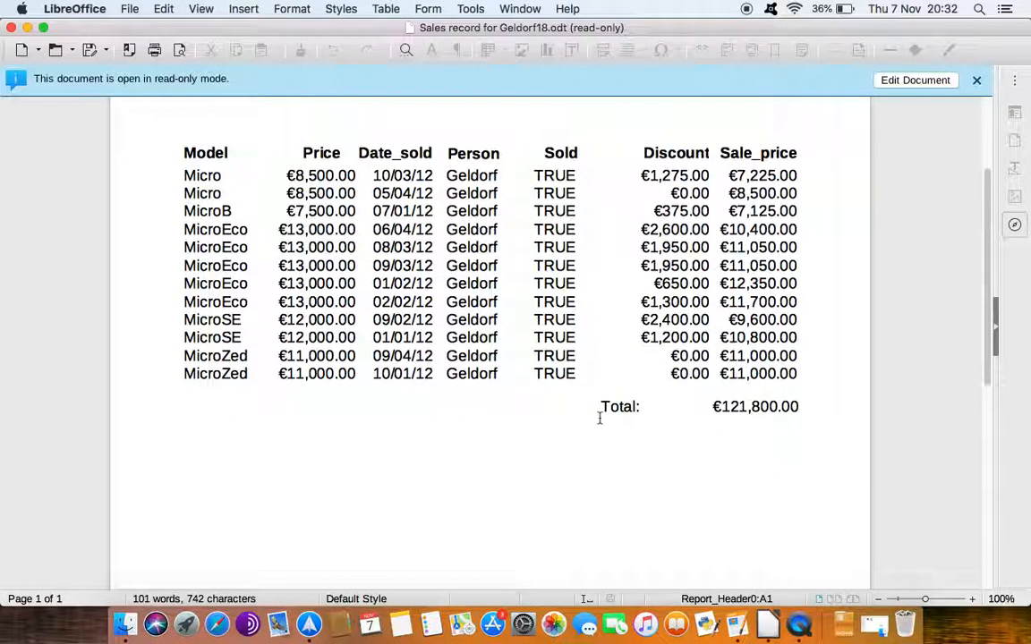
pyautogui.scroll(-12, 756, 476)
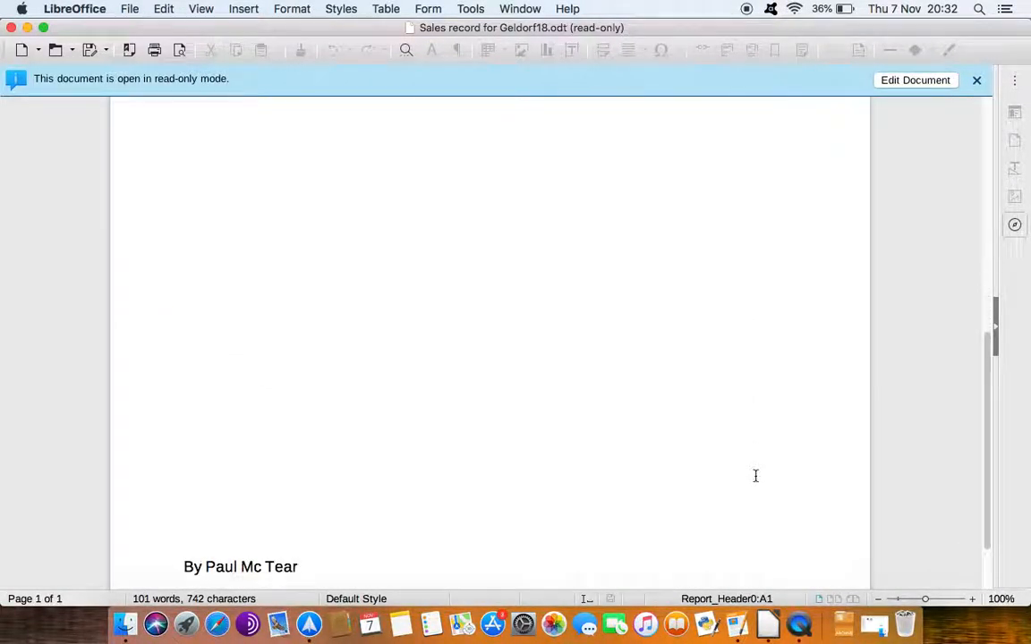
pyautogui.scroll(13, 755, 476)
pyautogui.scroll(3, 755, 476)
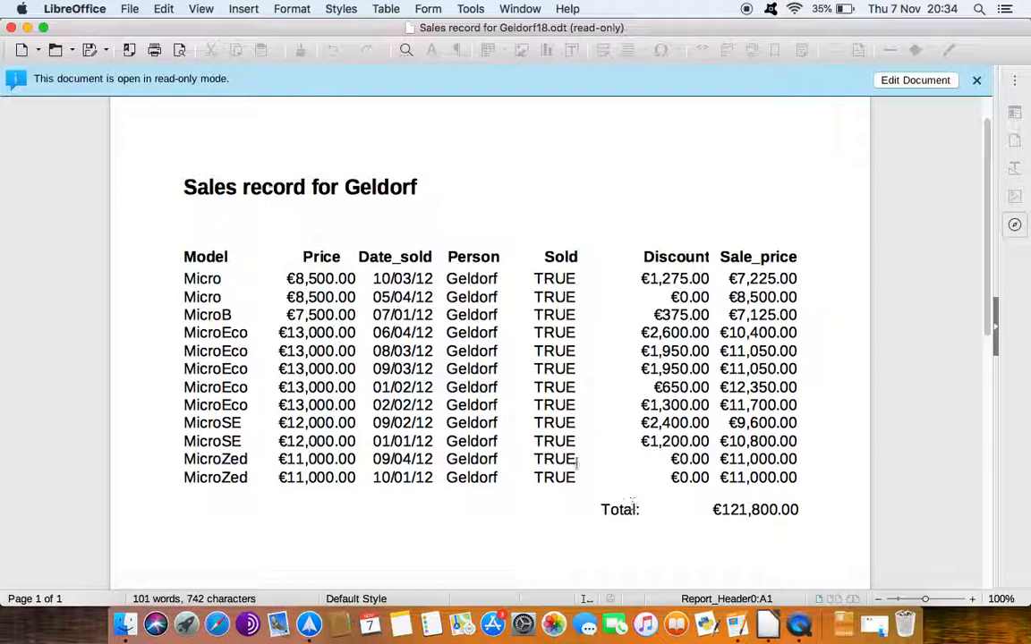
pyautogui.click(11, 26)
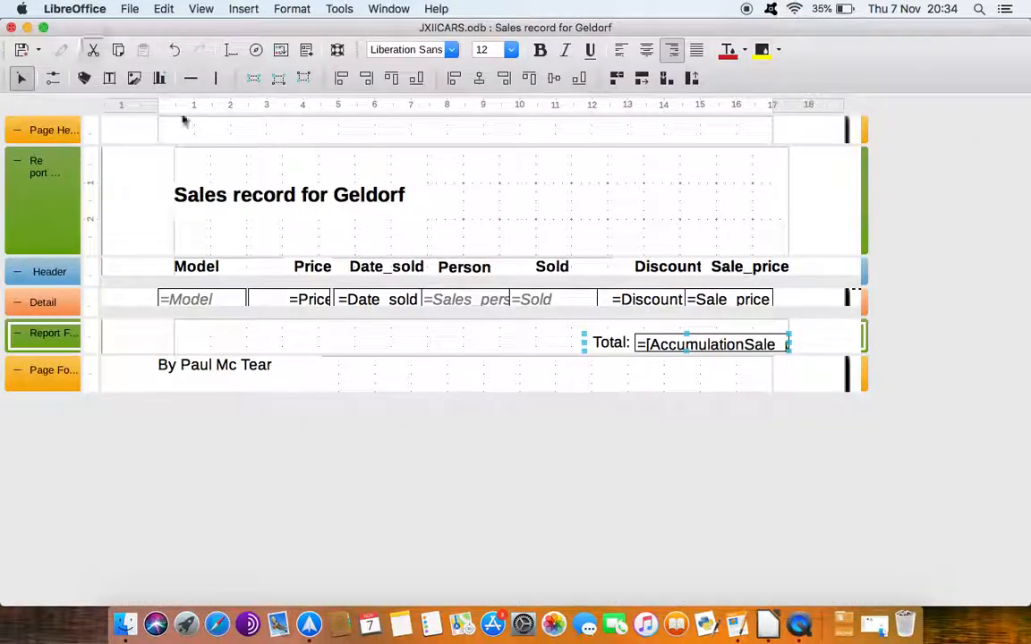
# - Change the text of the "Total:" label in the Report Footer to "Total value of sales:"
pyautogui.doubleClick(608, 348)
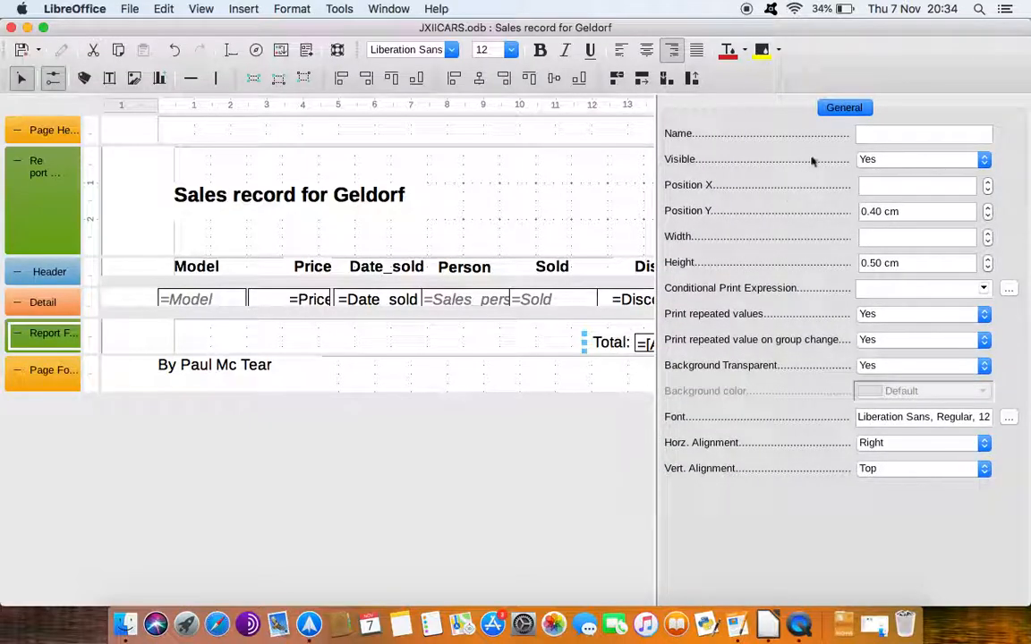
pyautogui.click(538, 358)
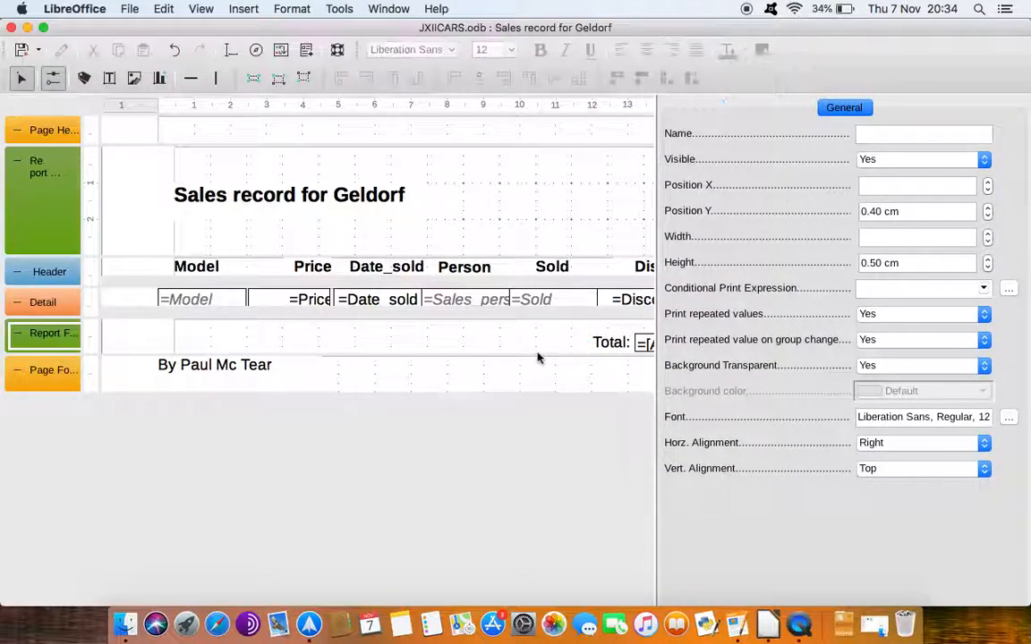
pyautogui.click(608, 342)
pyautogui.click(891, 158)
pyautogui.press('BackSpace')
pyautogui.write('Value:')
pyautogui.press('Left')
pyautogui.write('of sa')
pyautogui.press('BackSpace')
pyautogui.press('BackSpace')
pyautogui.press('BackSpace')
pyautogui.press('BackSpace')
pyautogui.press('BackSpace')
pyautogui.press('BackSpace')
pyautogui.press('BackSpace')
pyautogui.press('BackSpace')
pyautogui.press('BackSpace')
pyautogui.press('BackSpace')
pyautogui.press('BackSpace')
pyautogui.press('BackSpace')
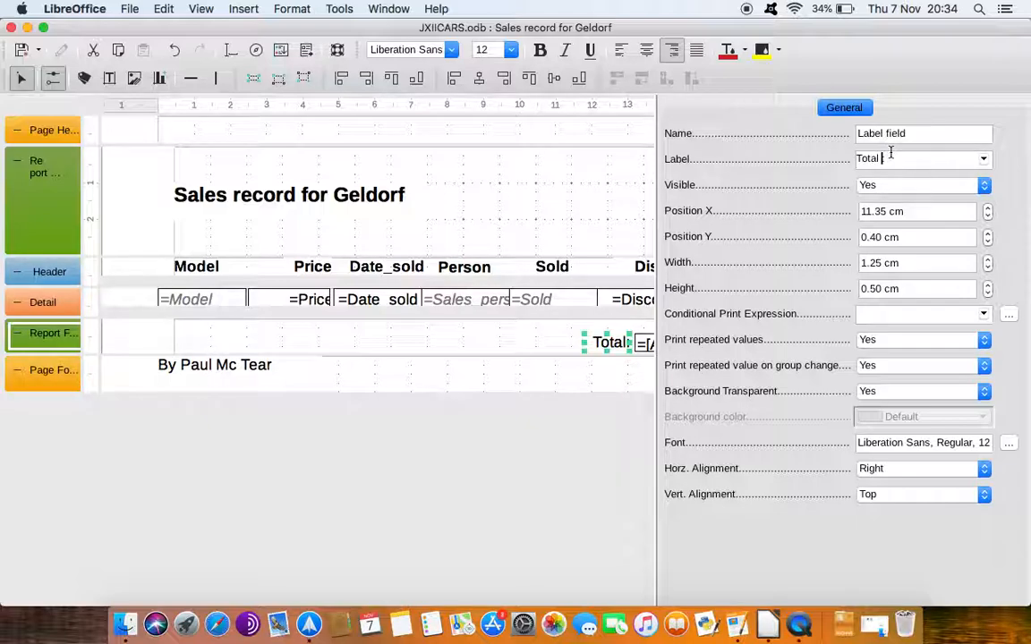
pyautogui.write('value of sales:')
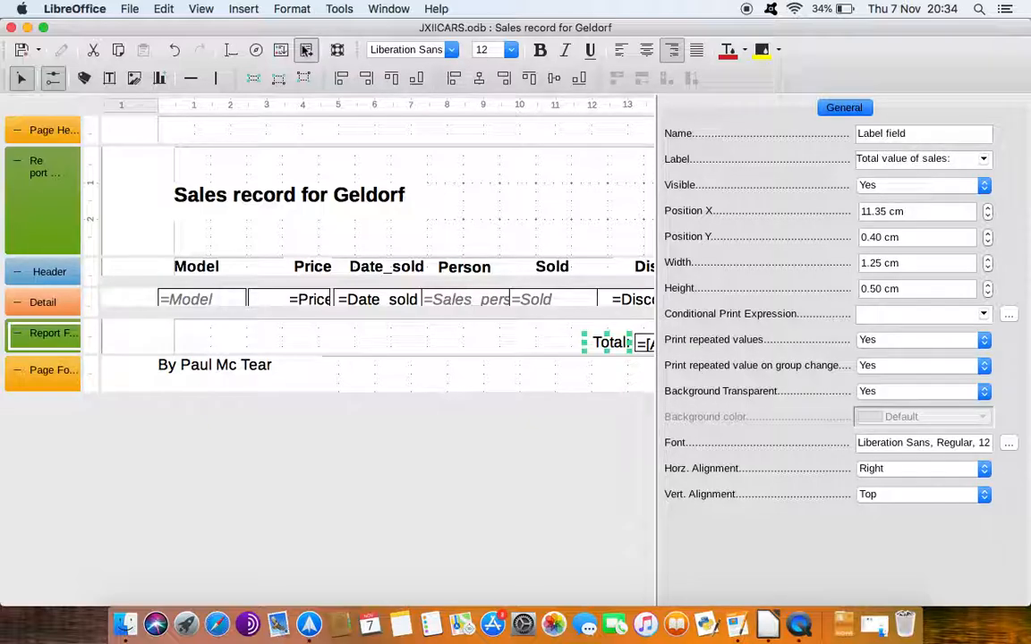
# - Run the report and check how the reworded total label prints below the sales rows
pyautogui.click(305, 50)
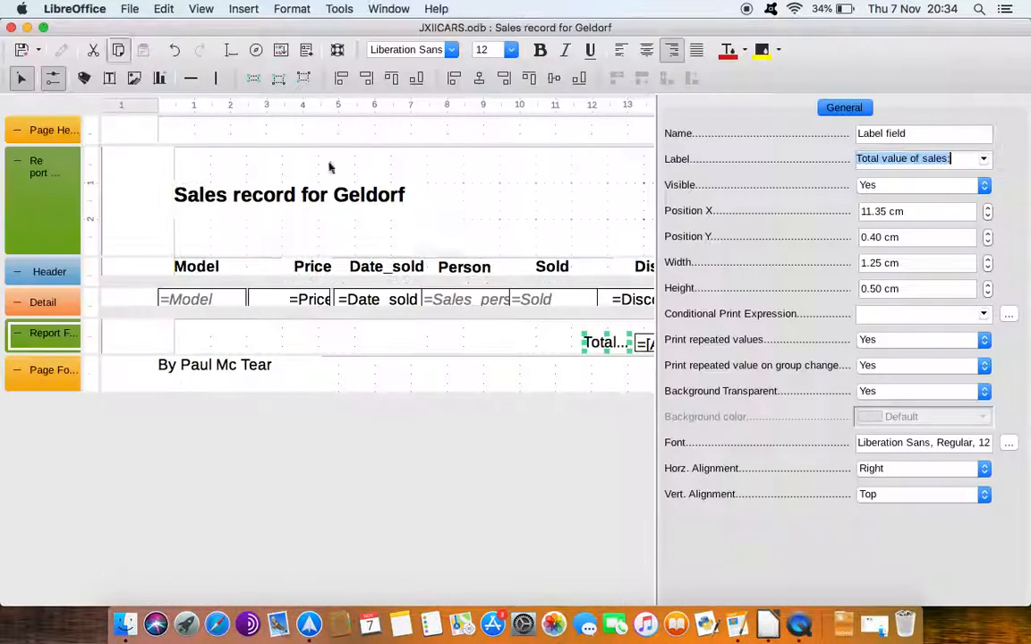
pyautogui.click(11, 27)
pyautogui.click(525, 345)
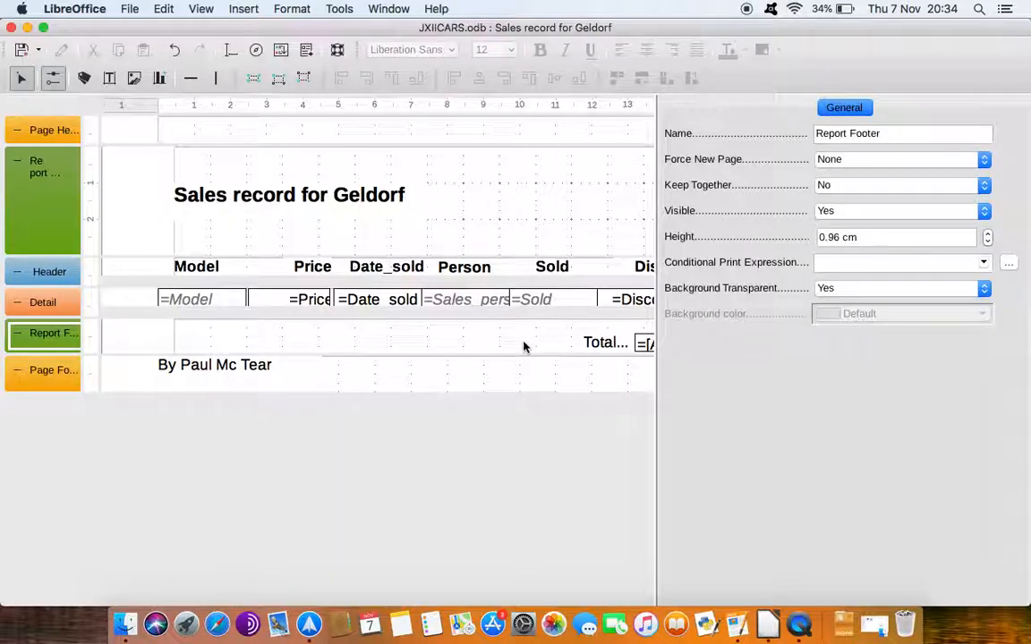
pyautogui.click(307, 52)
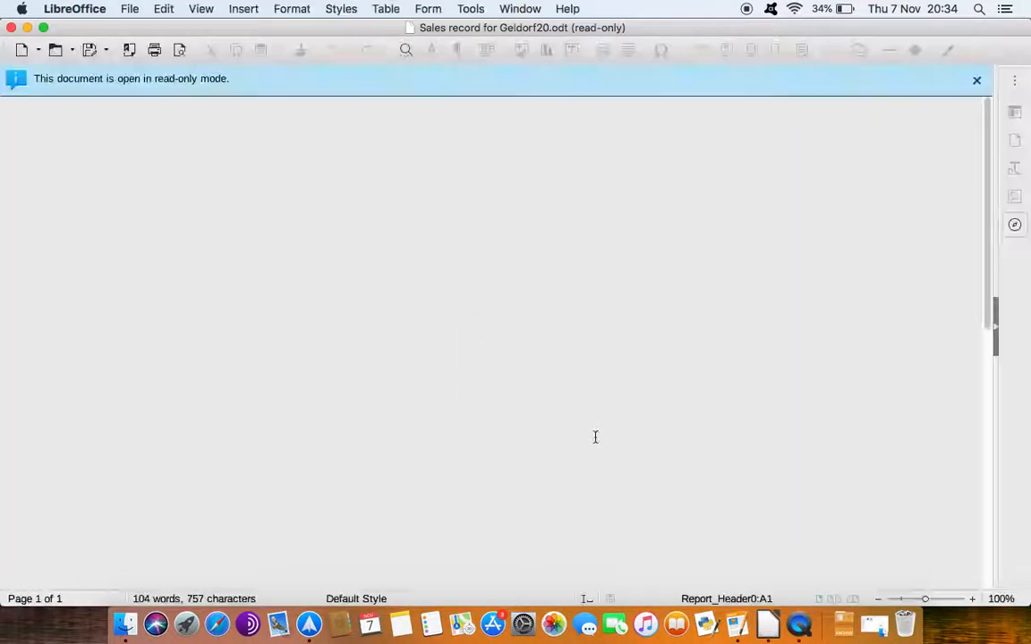
pyautogui.scroll(-3, 598, 446)
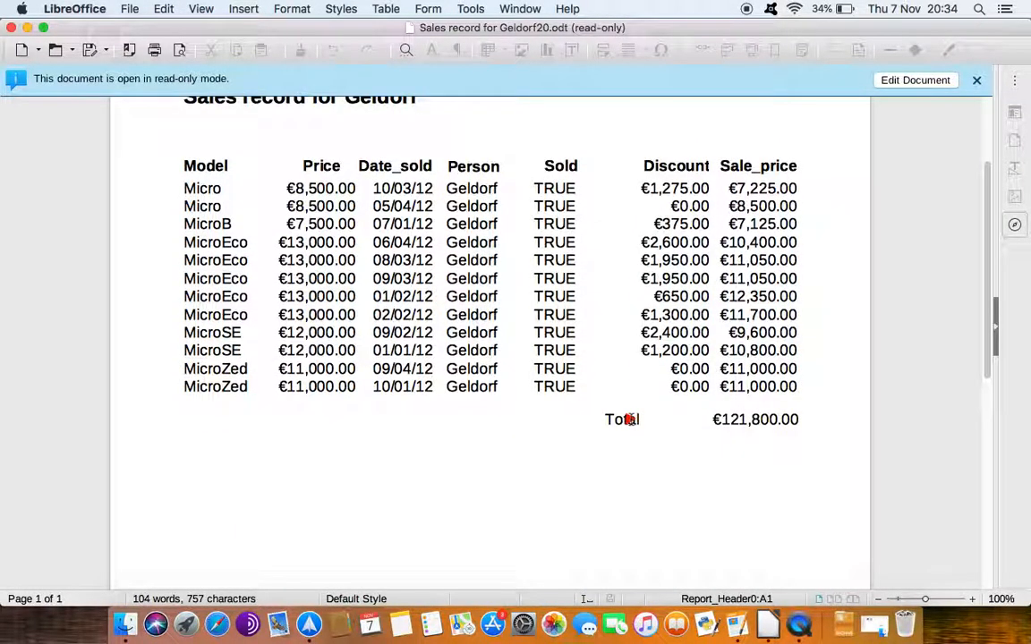
pyautogui.click(11, 28)
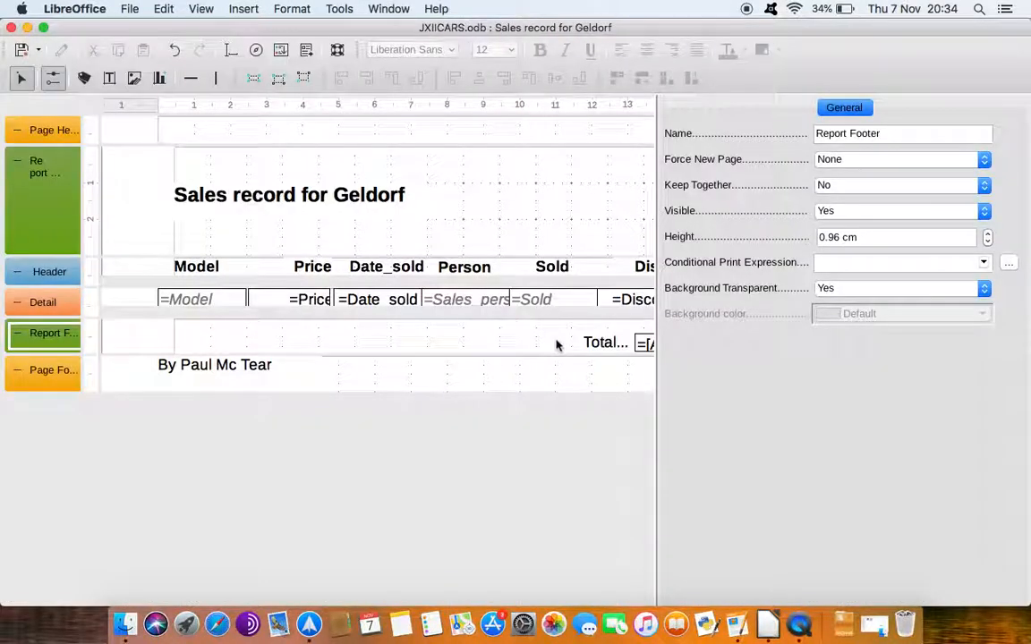
# - Hide the properties, widen the "Total value of sales:" label leftwards to fit its full text, and check the report output
pyautogui.click(53, 78)
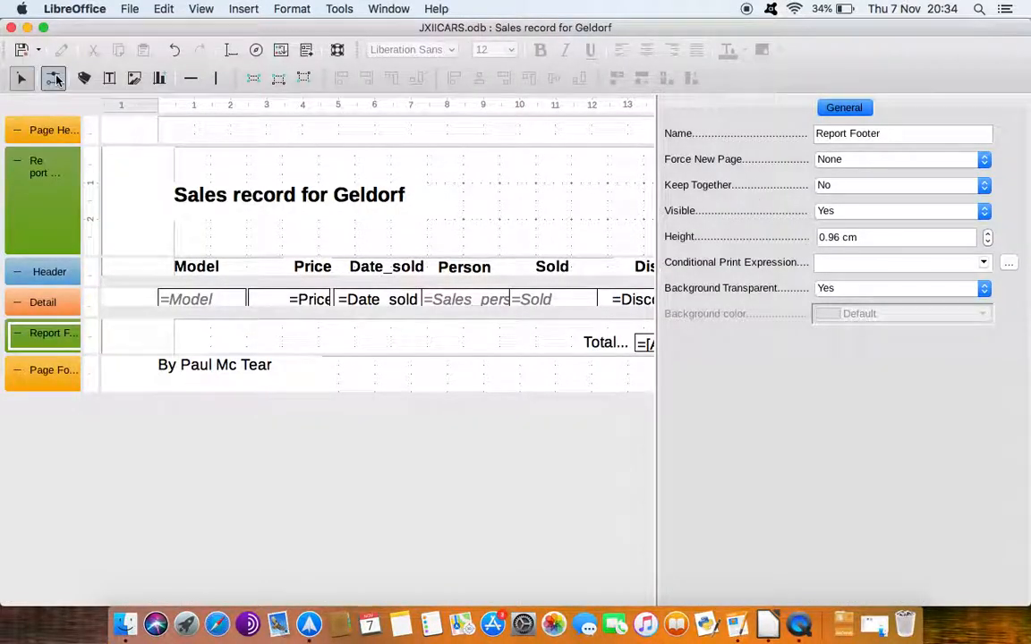
pyautogui.click(605, 342)
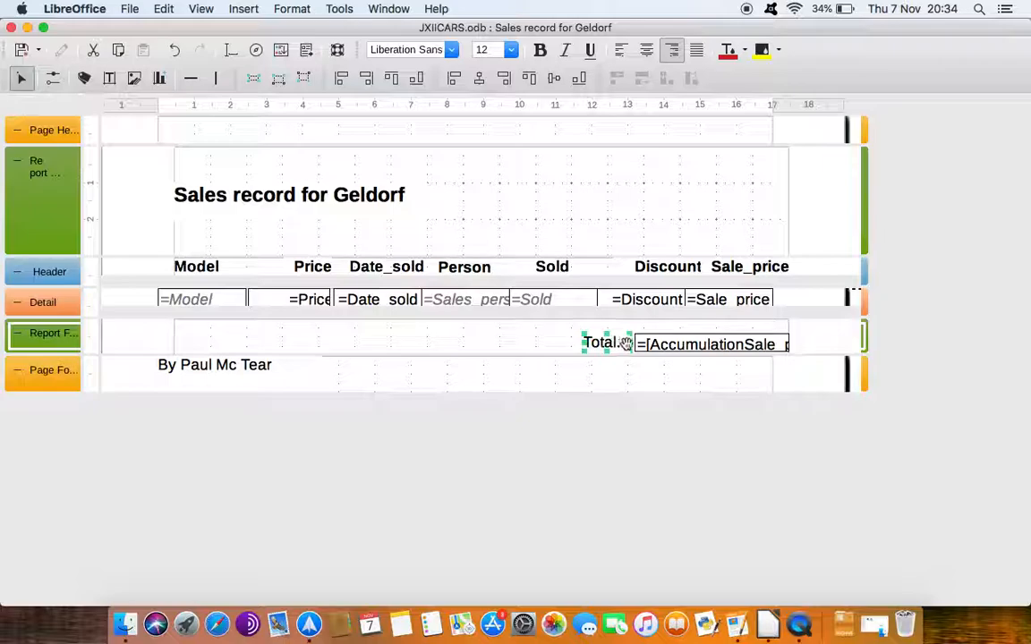
pyautogui.moveTo(591, 343); pyautogui.dragTo(474, 341)
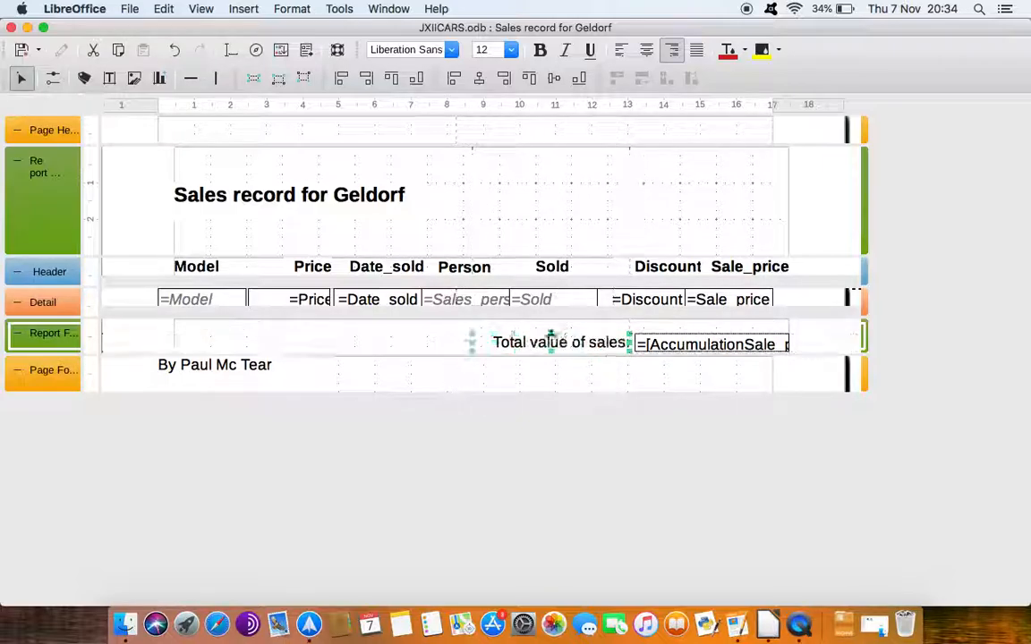
pyautogui.click(307, 51)
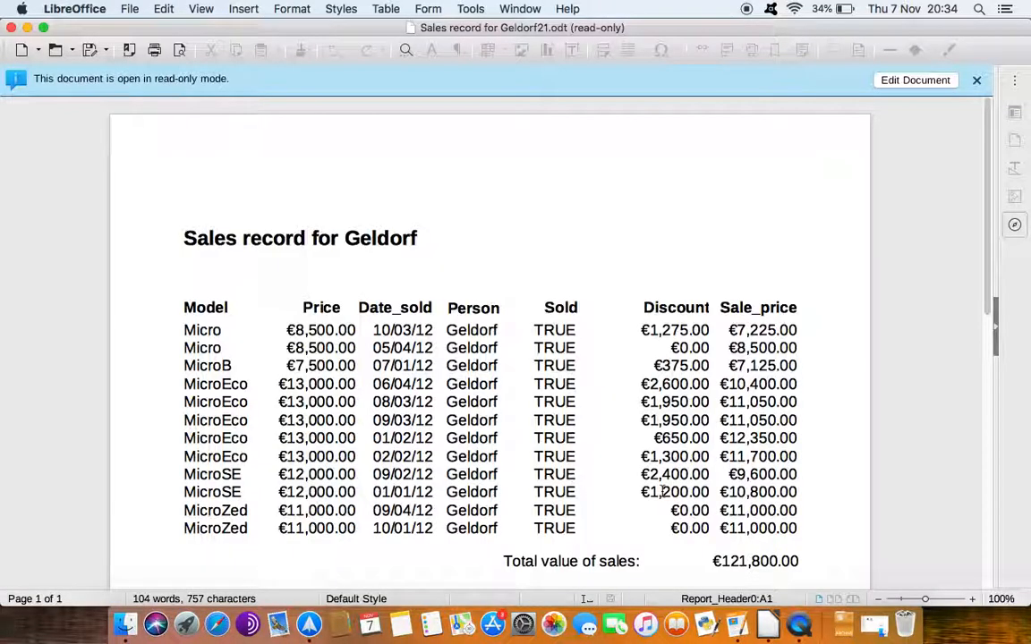
pyautogui.scroll(-3, 711, 542)
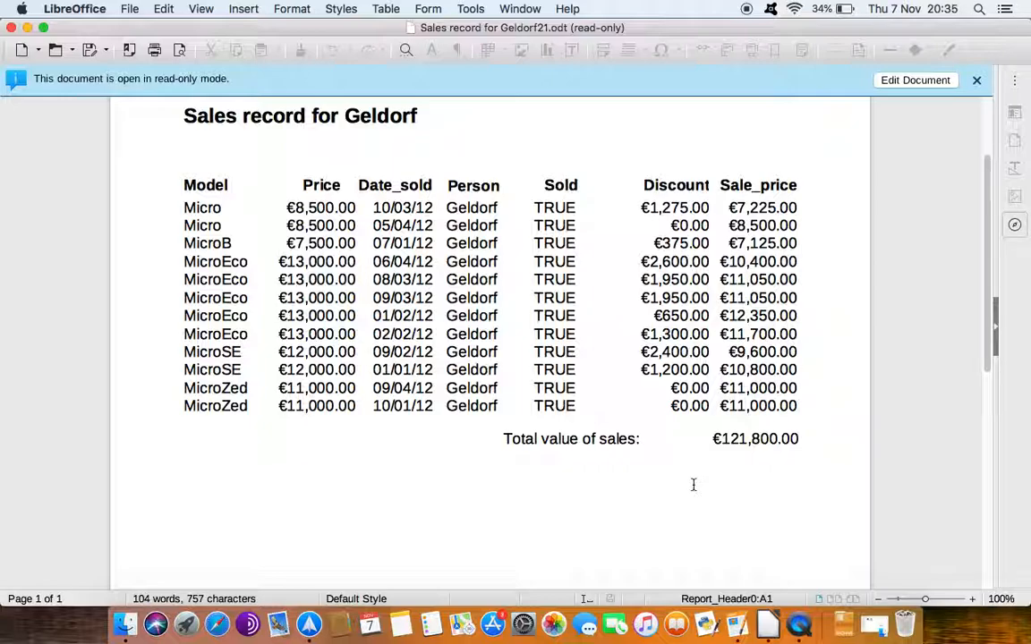
pyautogui.scroll(3, 693, 483)
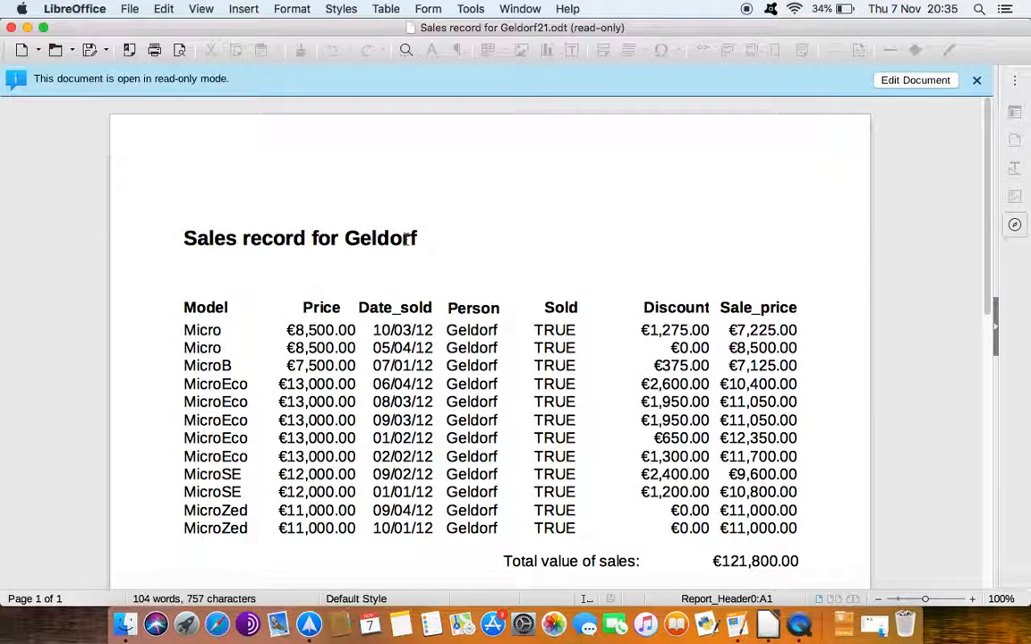
pyautogui.scroll(-10, 619, 377)
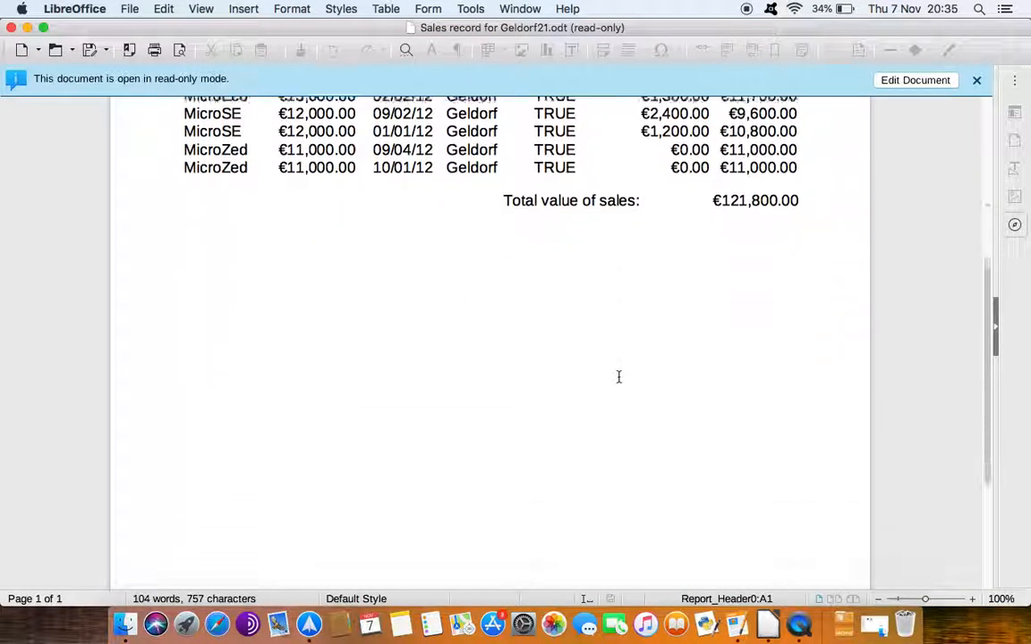
pyautogui.scroll(10, 618, 376)
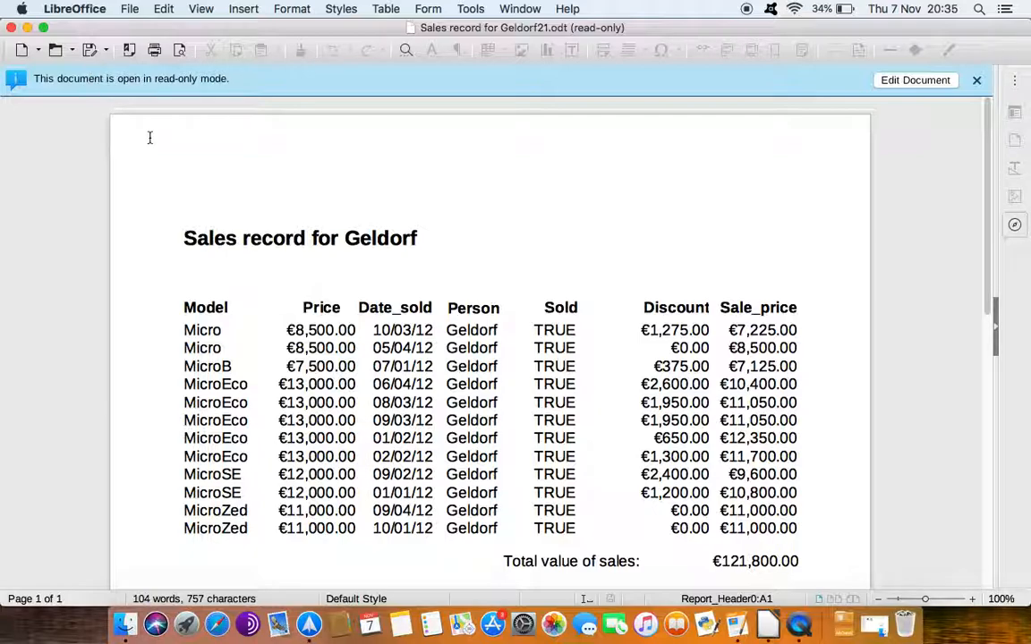
# - Export the report output as a PDF to the Desktop, removing the number 21 from the end of the file name
pyautogui.click(130, 51)
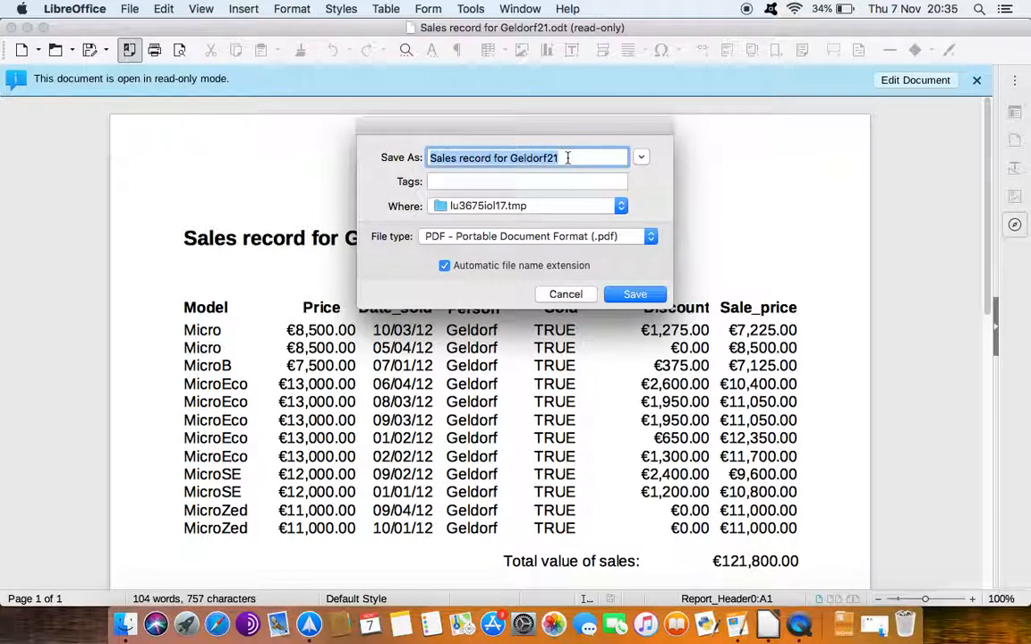
pyautogui.click(609, 158)
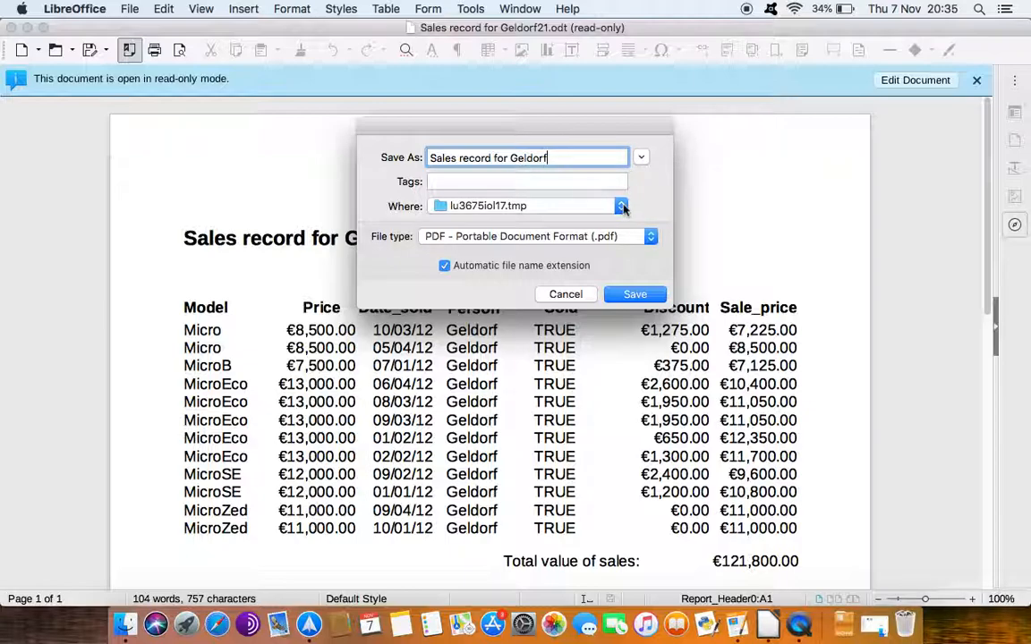
pyautogui.click(622, 207)
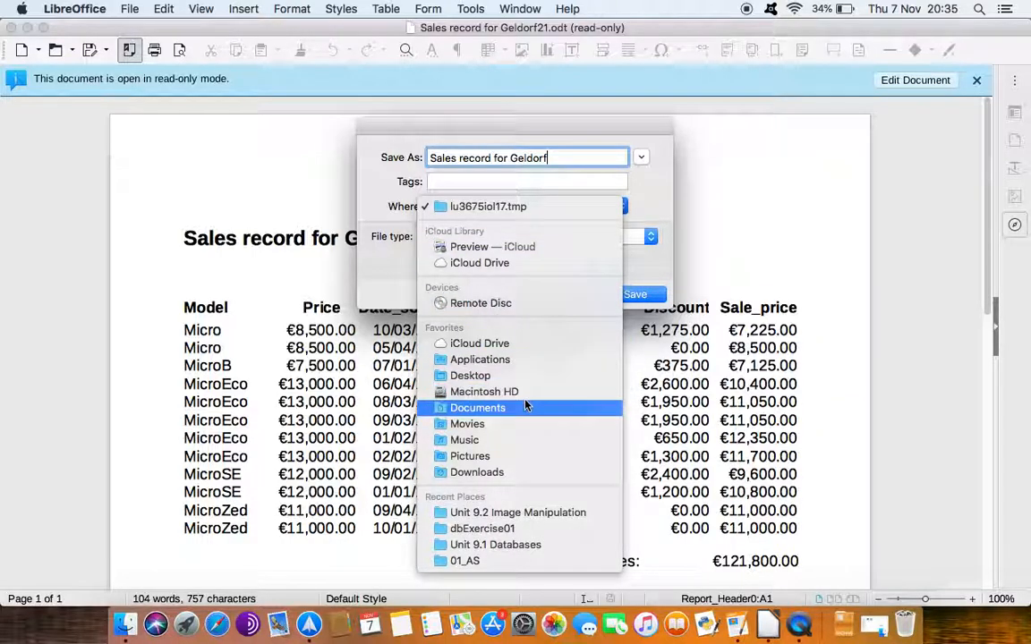
pyautogui.click(501, 376)
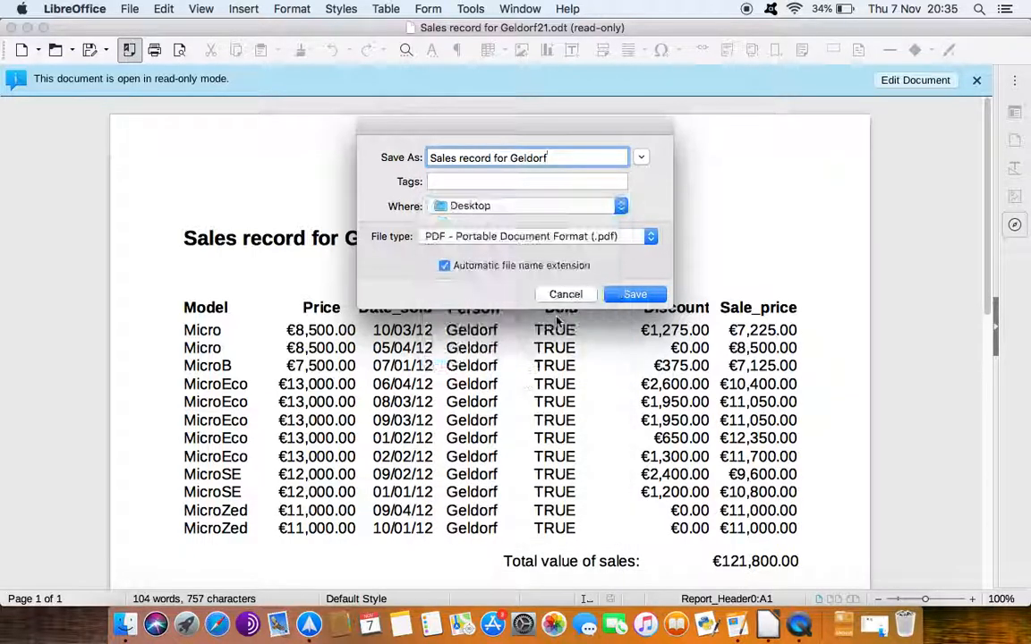
pyautogui.click(655, 300)
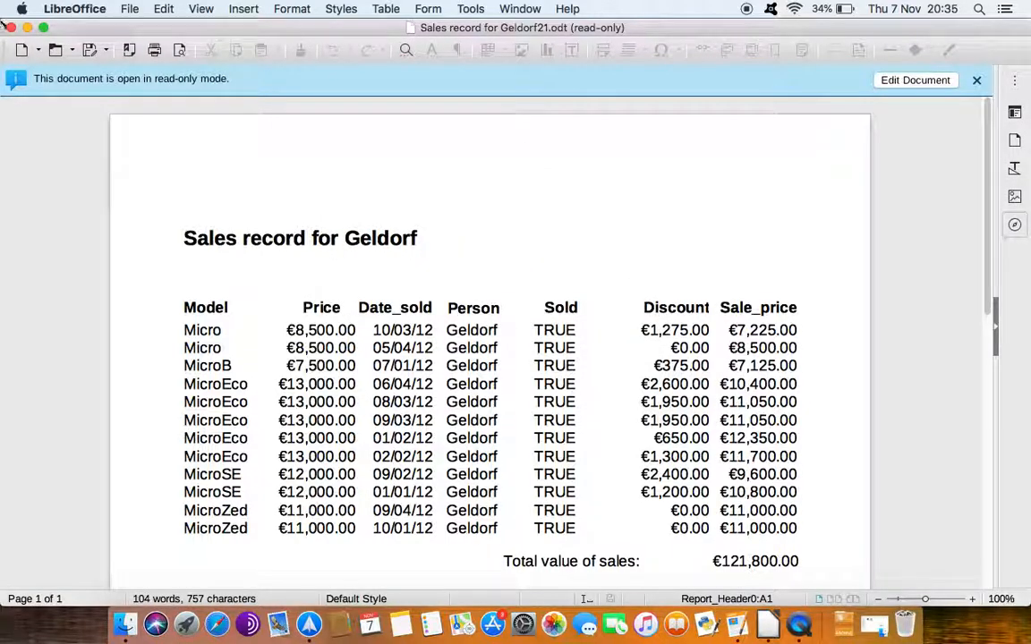
# - Close the report output and the report design, saving the changes to the report
pyautogui.click(12, 29)
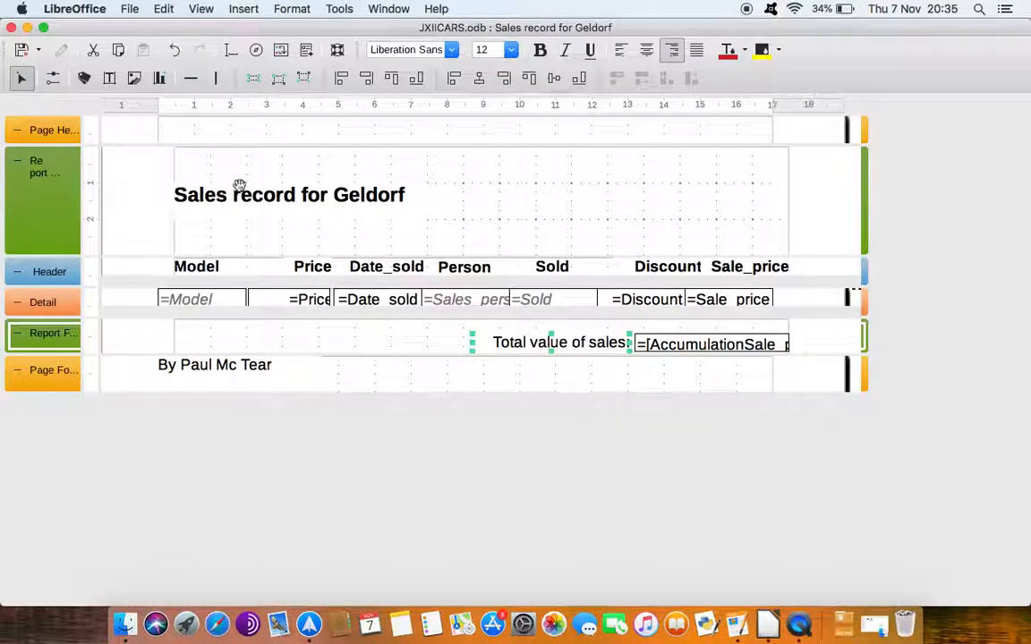
pyautogui.click(11, 29)
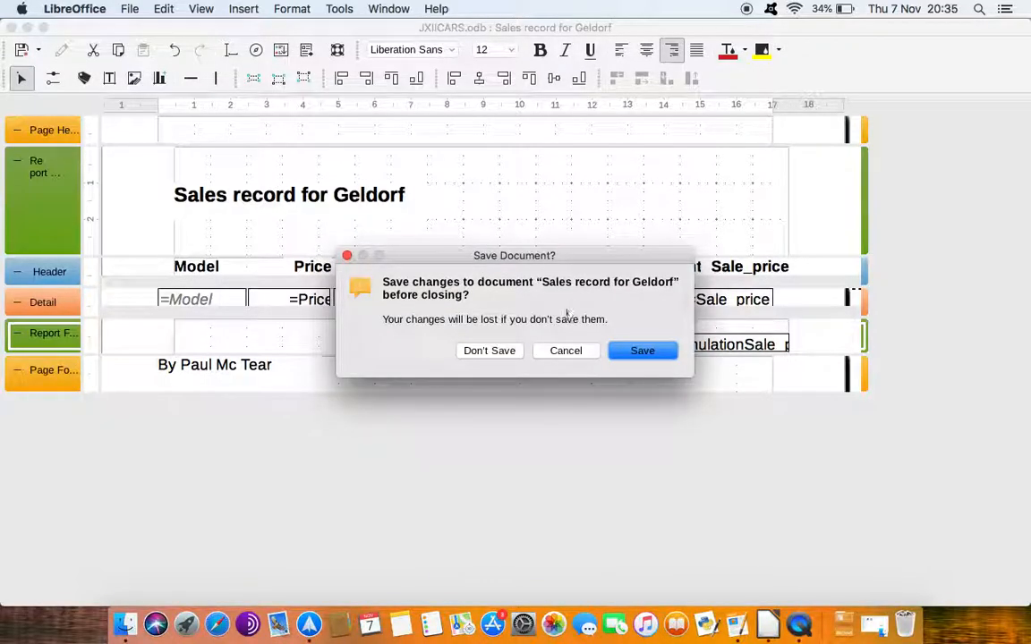
pyautogui.click(662, 362)
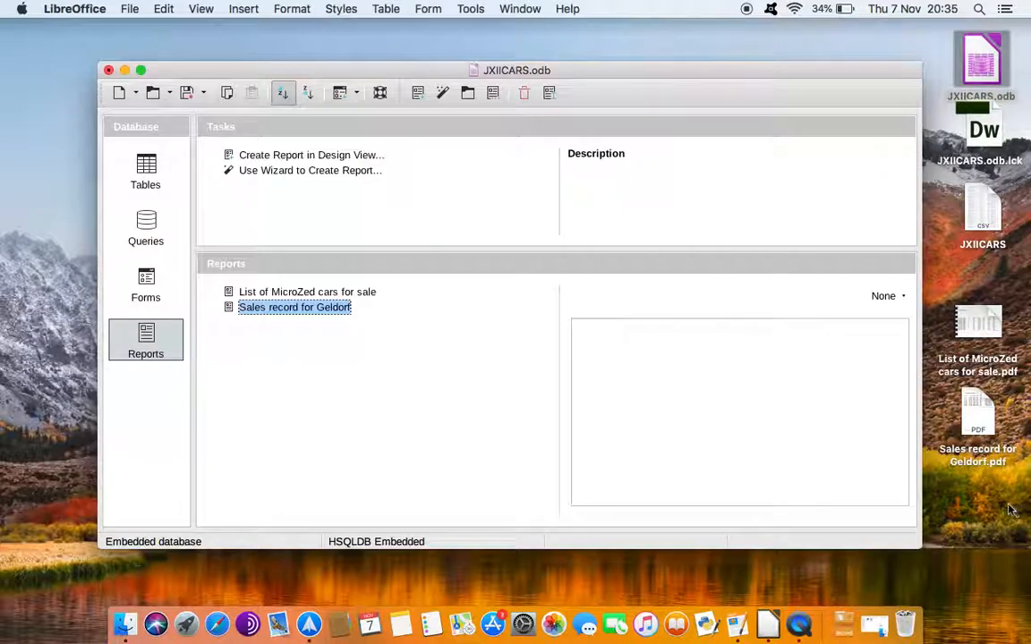
# - Open the exported sales record PDF from the desktop in Preview and look through the whole page
pyautogui.doubleClick(979, 413)
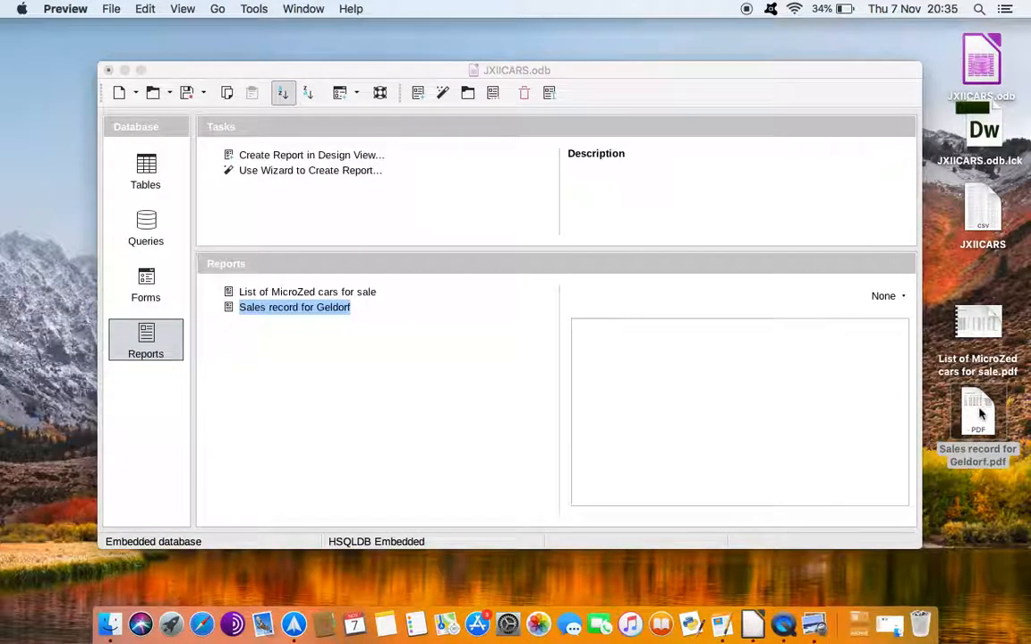
pyautogui.scroll(-10, 587, 301)
pyautogui.scroll(-5, 587, 302)
pyautogui.scroll(15, 587, 301)
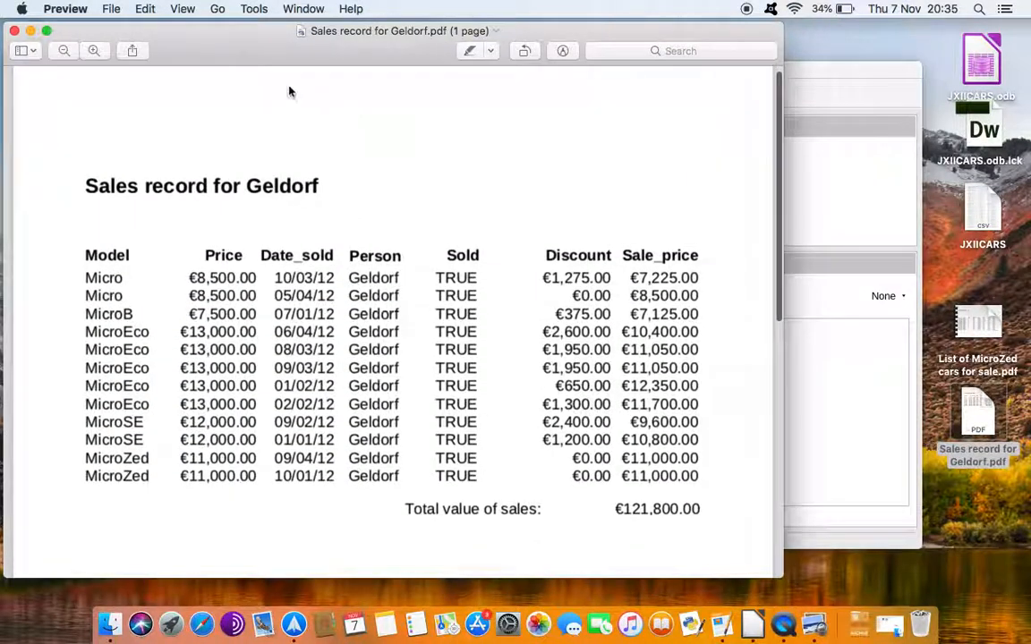